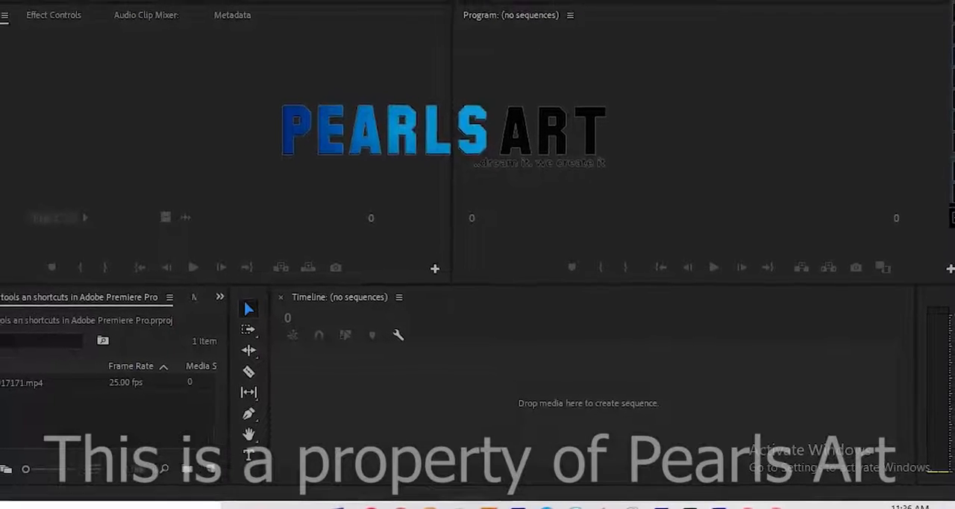
# Create a new sequence from the imported 3917171.mp4 clip in the empty timeline
pyautogui.moveTo(10, 383); pyautogui.dragTo(337, 394)
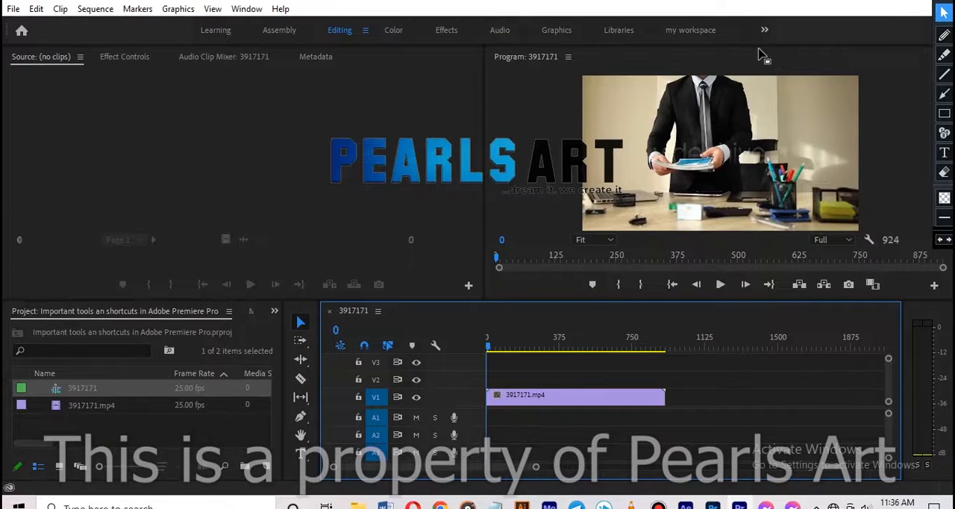
# Outline the Source, Program, Timeline and Project panels with red annotation rectangles
pyautogui.click(944, 114)
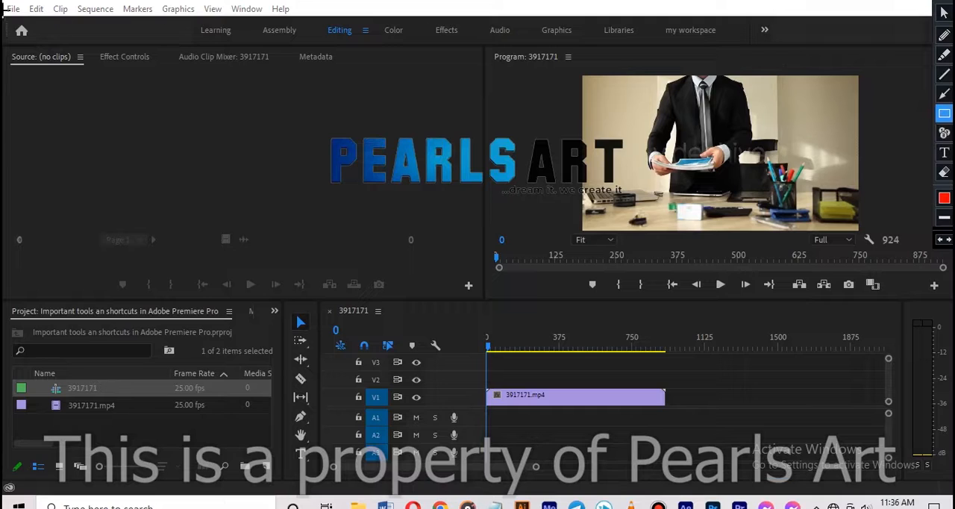
pyautogui.moveTo(6, 50)
pyautogui.mouseDown()
pyautogui.moveTo(488, 213)
pyautogui.moveTo(509, 261)
pyautogui.mouseUp()
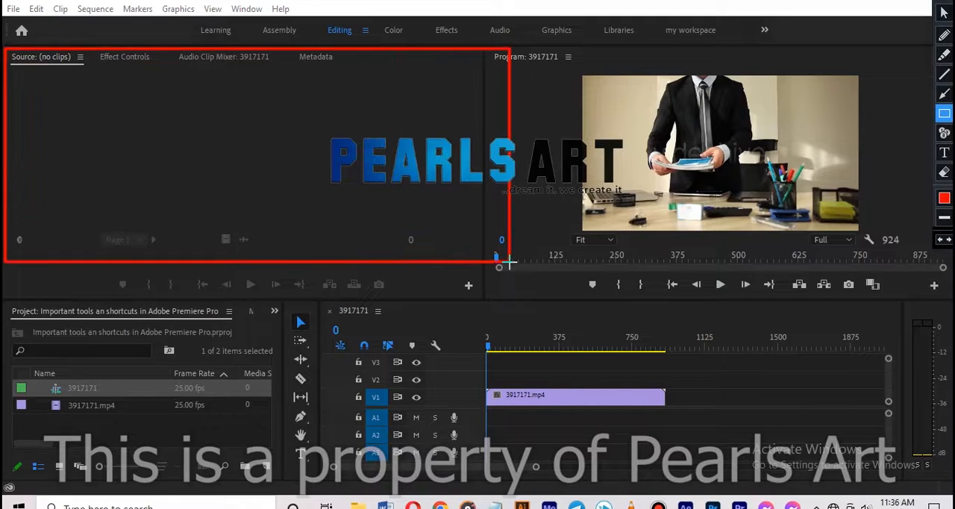
pyautogui.moveTo(519, 47); pyautogui.dragTo(944, 329)
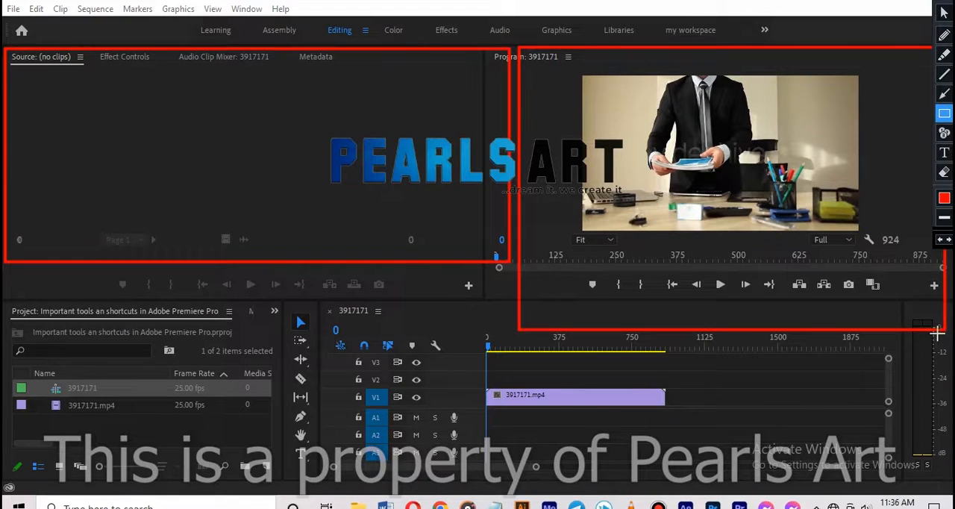
pyautogui.moveTo(321, 328)
pyautogui.mouseDown()
pyautogui.moveTo(640, 453)
pyautogui.moveTo(923, 465)
pyautogui.mouseUp()
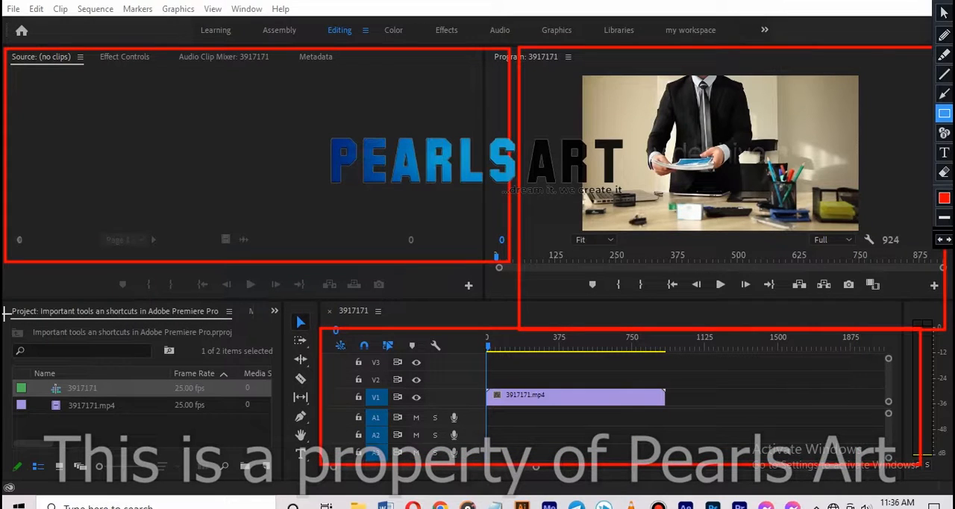
pyautogui.moveTo(6, 312); pyautogui.dragTo(251, 456)
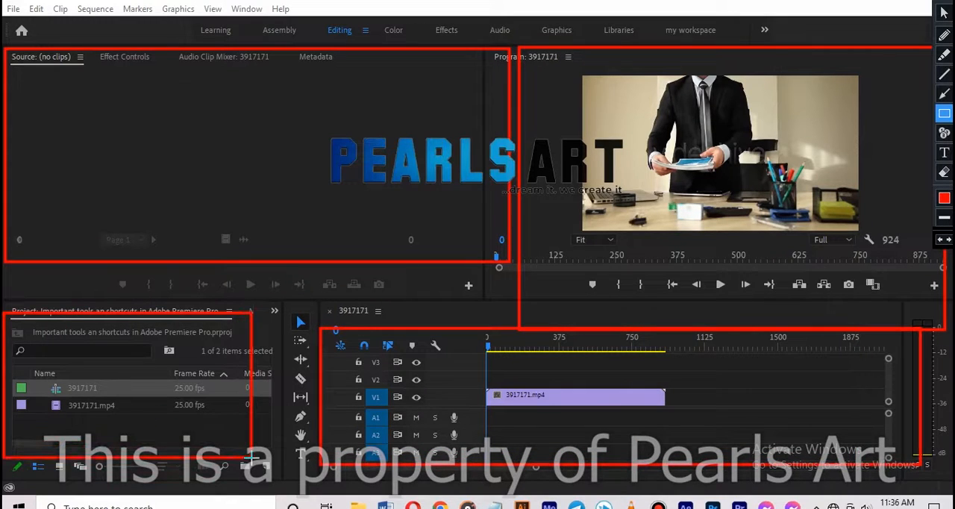
# Undo all four annotation rectangles and return to the annotation tool's normal pointer
pyautogui.hotkey('ctrl', 'z')
pyautogui.hotkey('ctrl', 'z')
pyautogui.hotkey('ctrl', 'z')
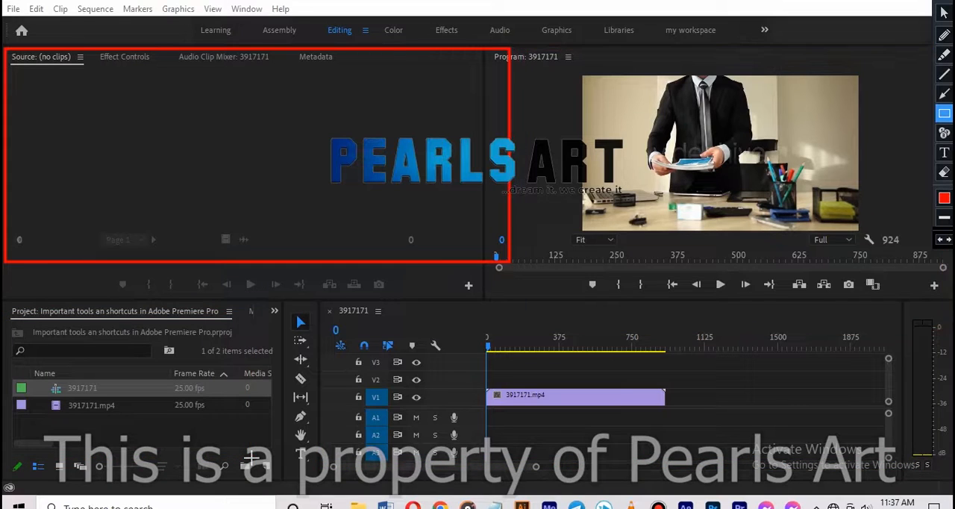
pyautogui.hotkey('ctrl', 'z')
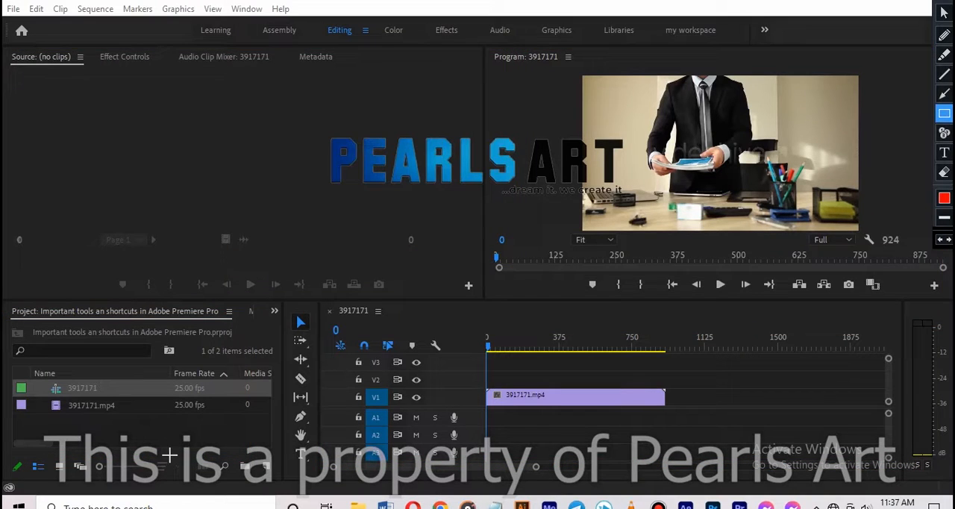
pyautogui.click(944, 11)
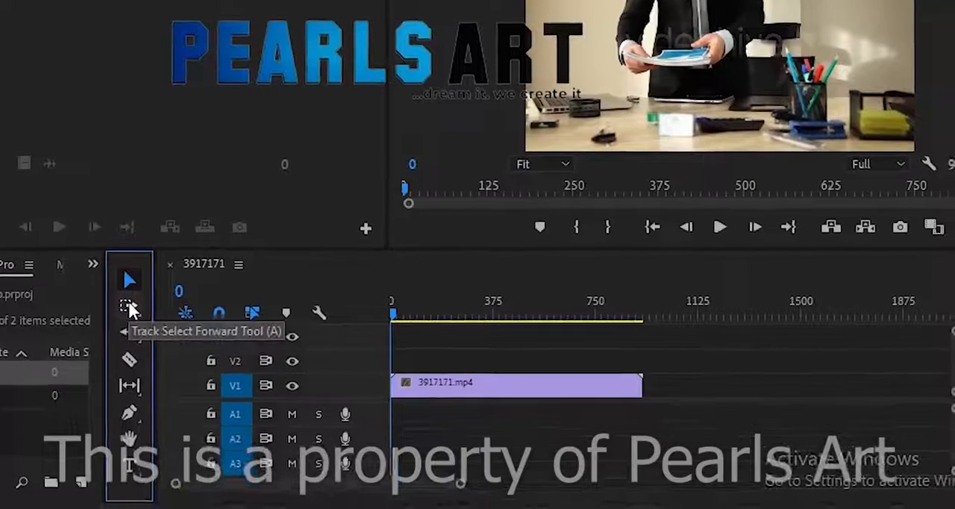
# Try out the Track Select Forward tool, return to the Selection tool and select the 3917171.mp4 clip on V1
pyautogui.click(134, 327)
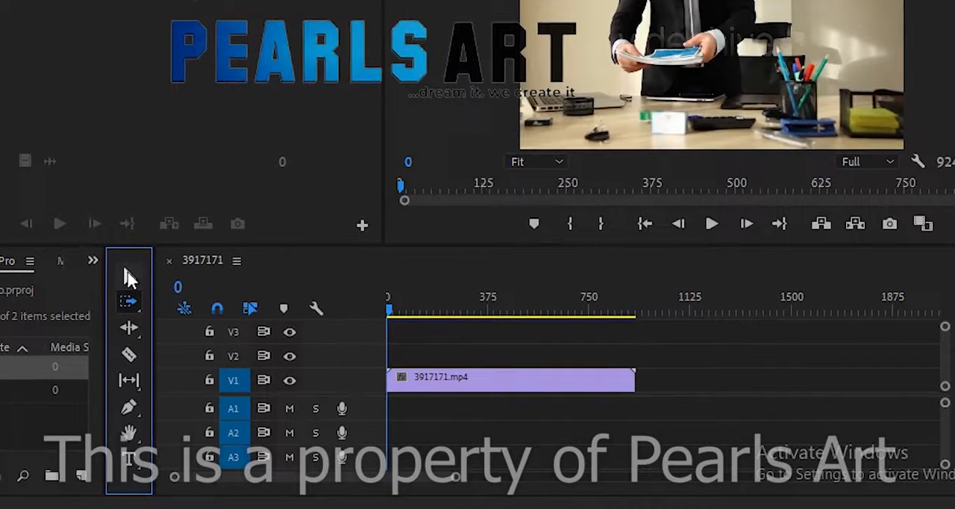
pyautogui.click(129, 277)
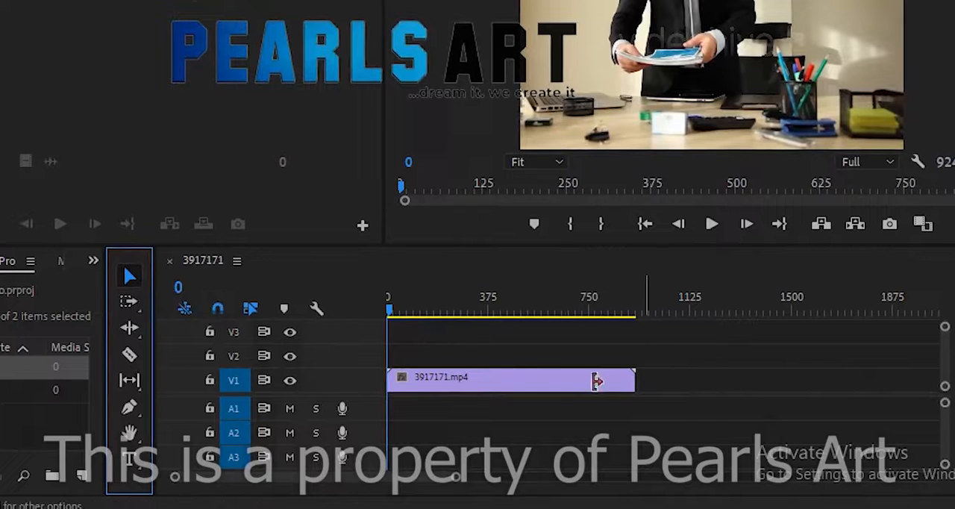
pyautogui.click(563, 385)
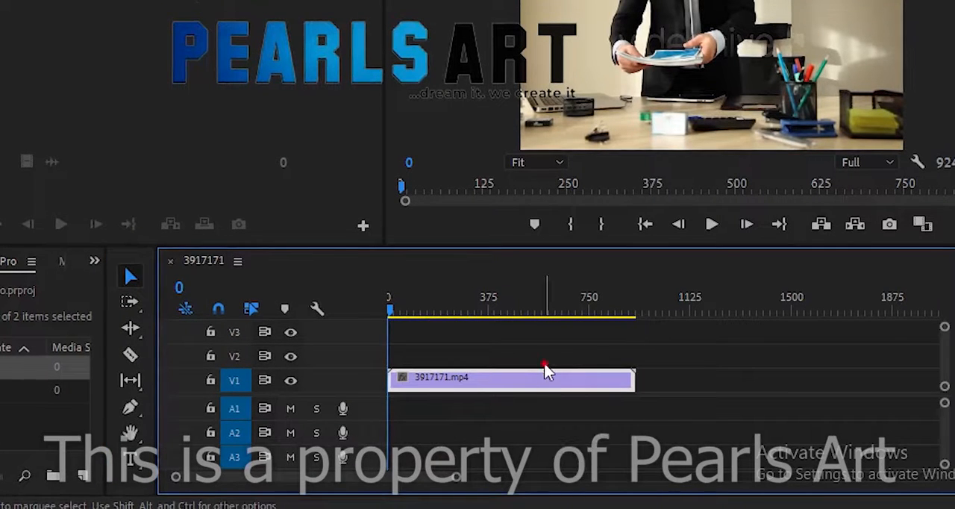
# Start playing the sequence and move the 3917171.mp4 clip on V1 so it starts at frame 11
pyautogui.click(713, 226)
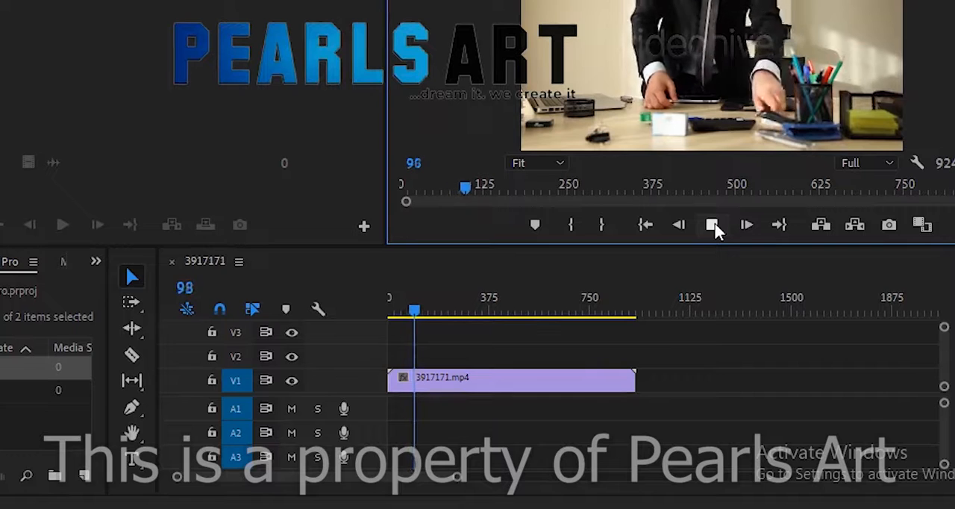
pyautogui.click(569, 376)
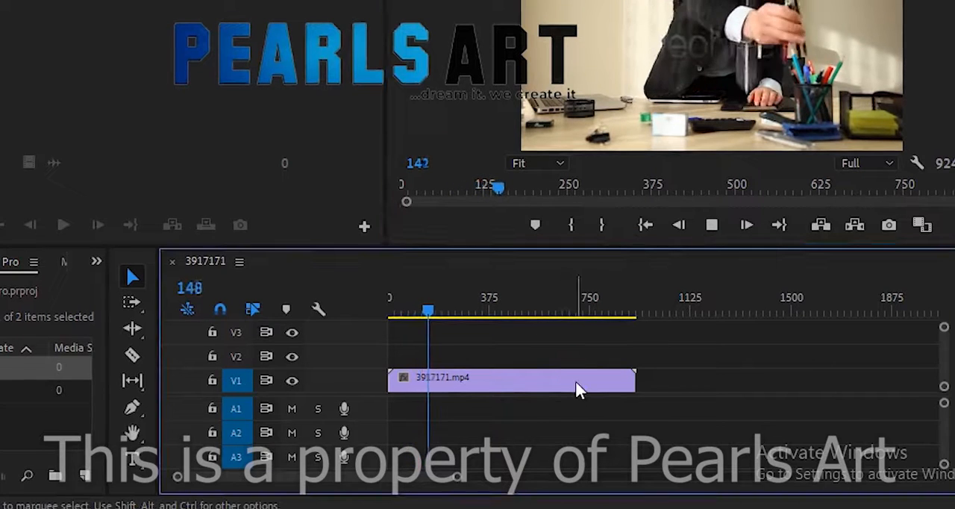
pyautogui.click(530, 383)
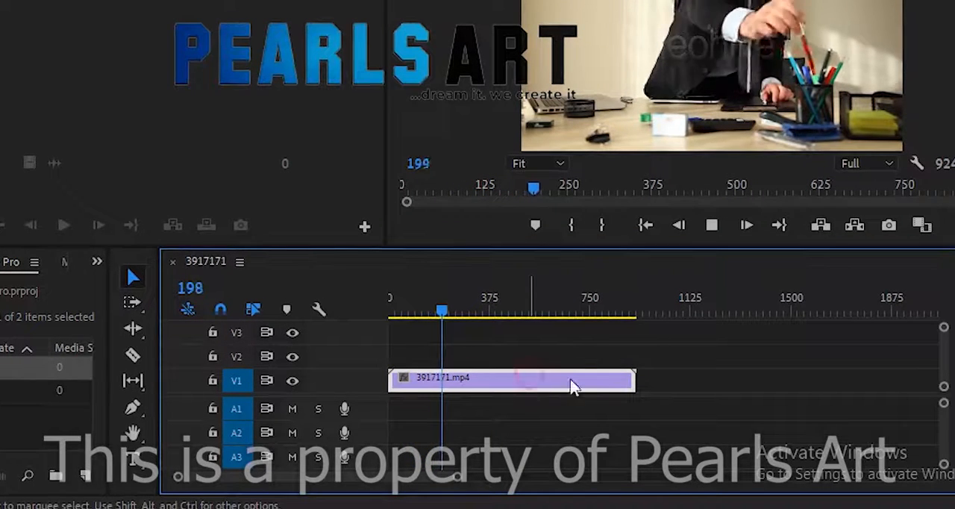
pyautogui.moveTo(573, 386); pyautogui.dragTo(444, 382)
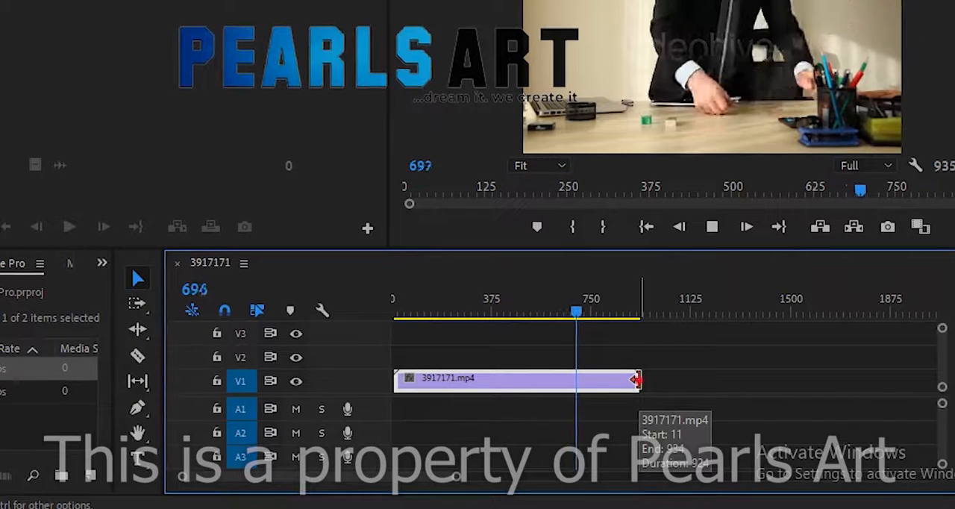
# Trim the end of the V1 clip to frame 560 and stop playback
pyautogui.moveTo(636, 381); pyautogui.dragTo(537, 385)
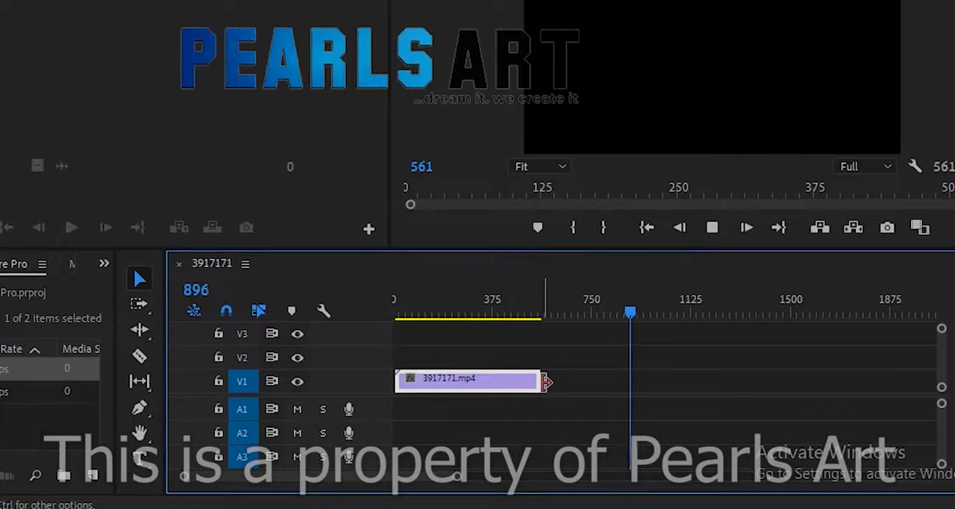
pyautogui.press('space')
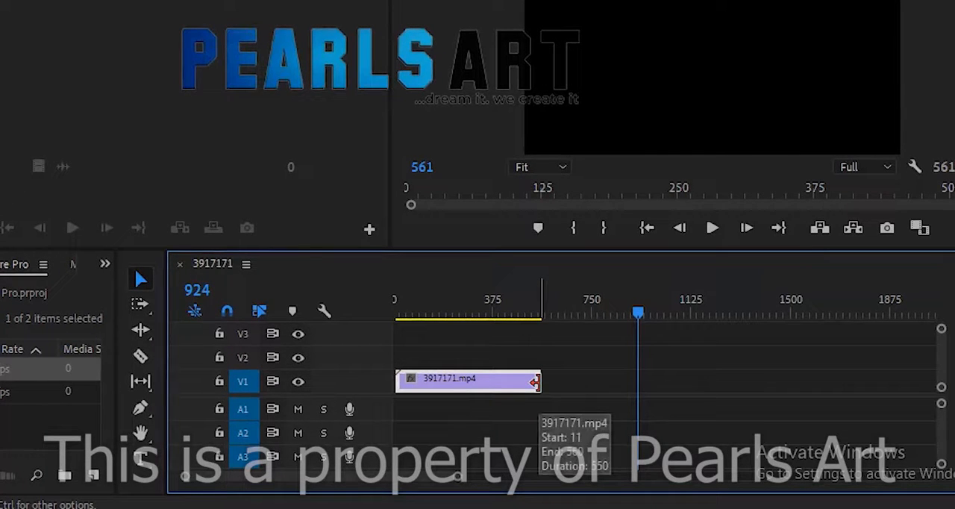
pyautogui.moveTo(534, 382); pyautogui.dragTo(536, 382)
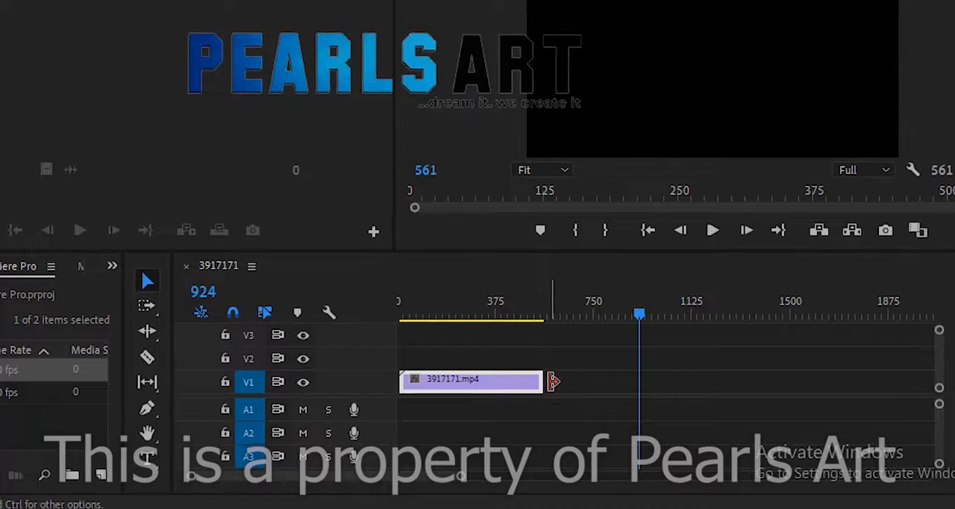
# Extend the end of the V1 clip out to the playhead at frame 924
pyautogui.click(530, 382)
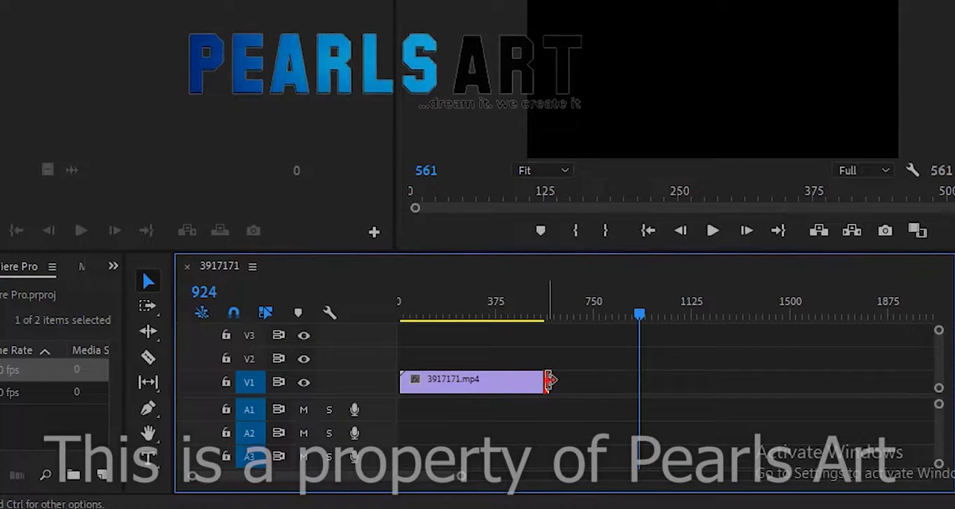
pyautogui.moveTo(550, 380); pyautogui.dragTo(648, 392)
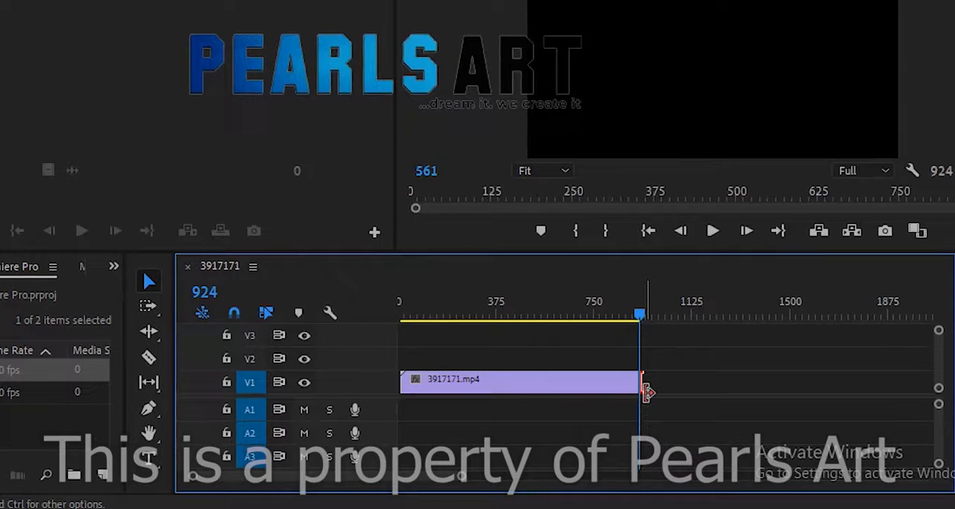
# Select the V1 clip and look over its available clip commands without applying any
pyautogui.click(608, 387)
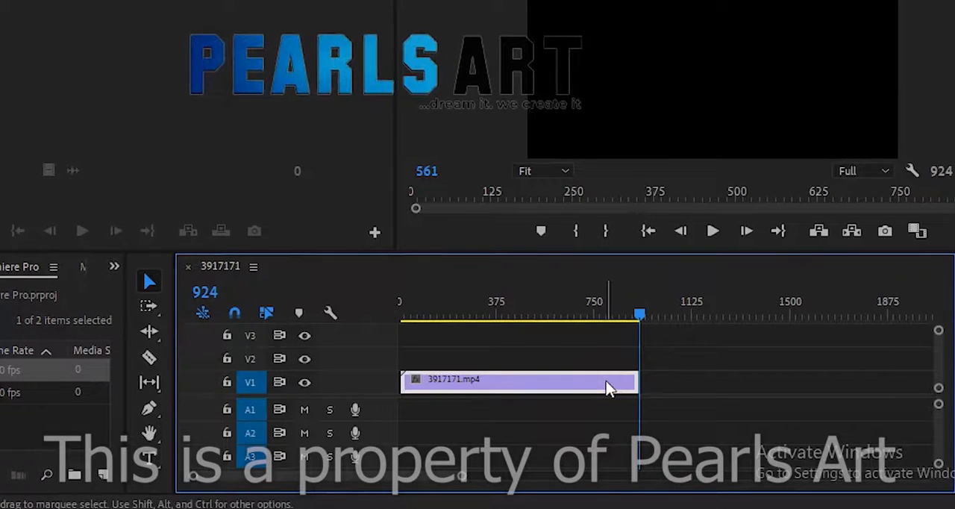
pyautogui.click(515, 381)
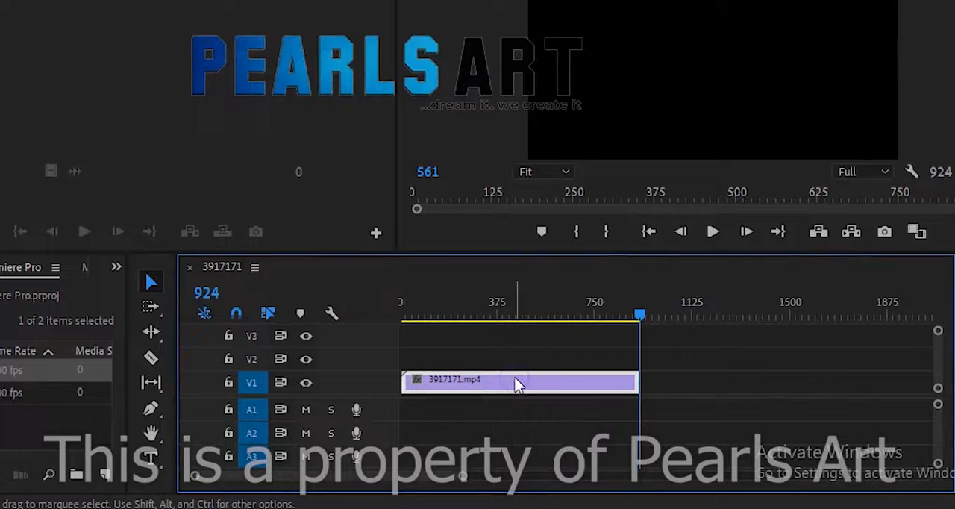
pyautogui.rightClick(515, 381)
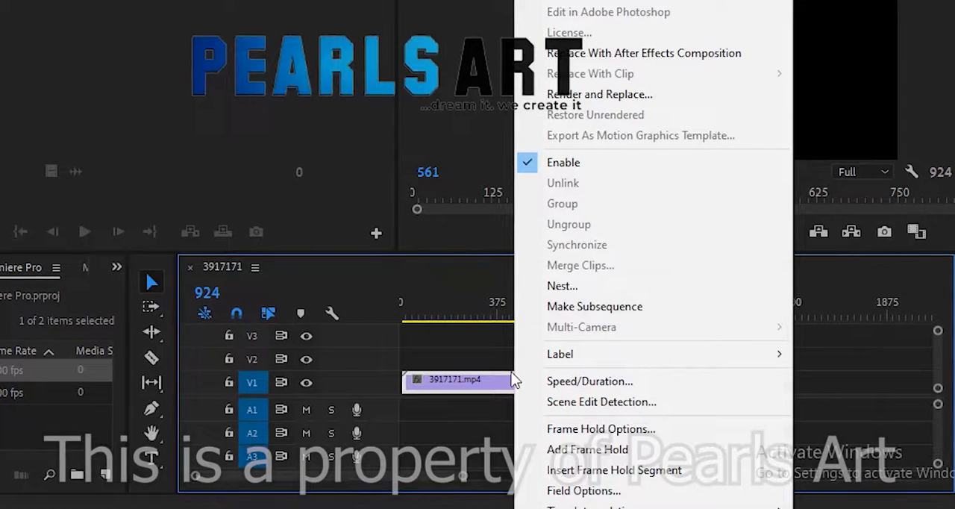
pyautogui.click(479, 379)
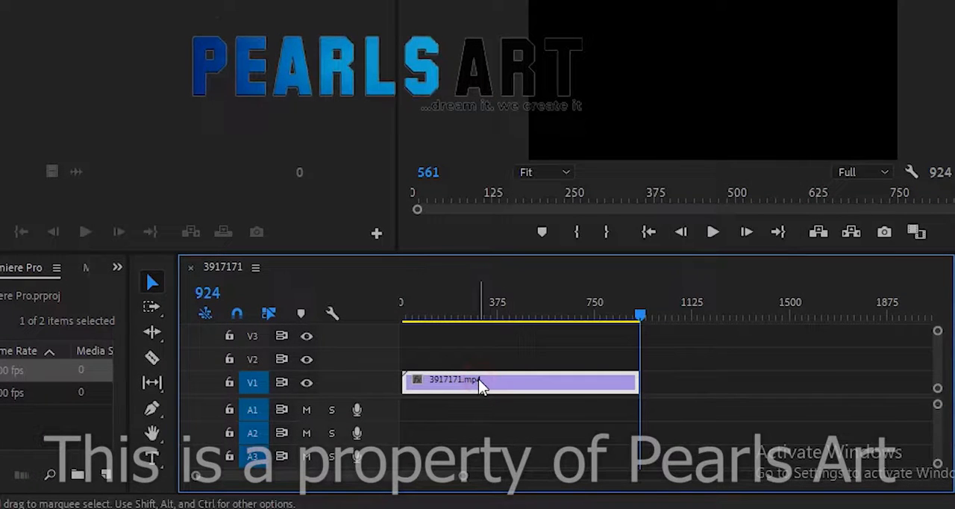
# Duplicate the V1 clip onto V2, and place the copy on V1 after the original with a small gap between them
pyautogui.moveTo(478, 379); pyautogui.dragTo(470, 358)
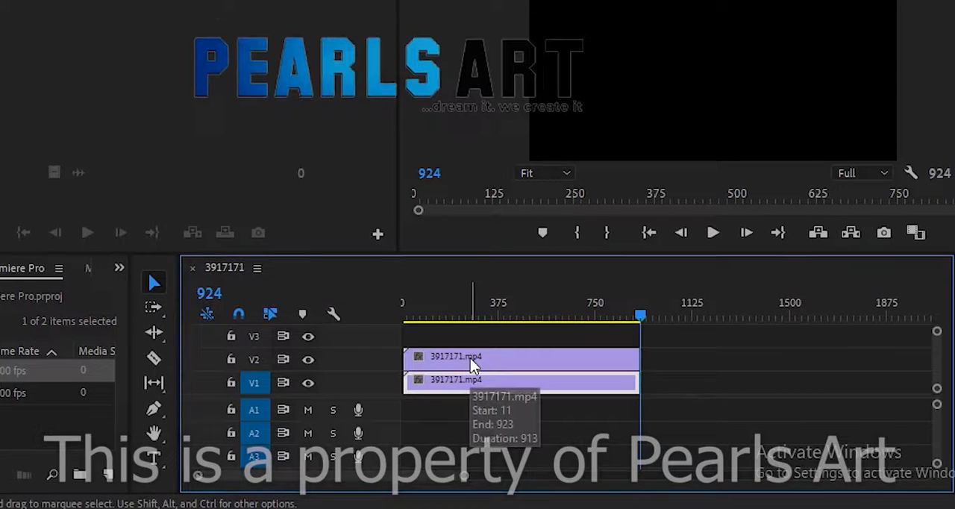
pyautogui.click(470, 358)
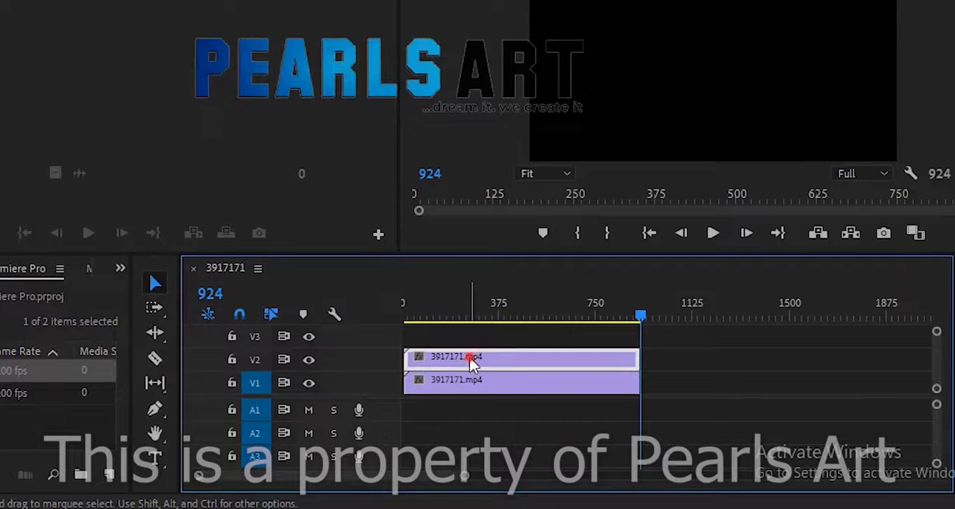
pyautogui.moveTo(469, 357); pyautogui.dragTo(718, 385)
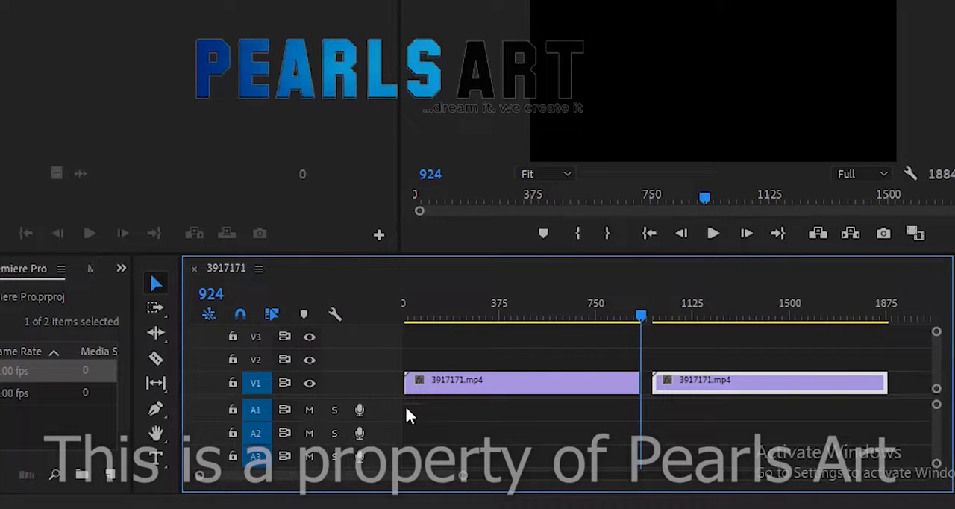
# Select the first clip on V1, and switch the selection to the second clip
pyautogui.click(475, 396)
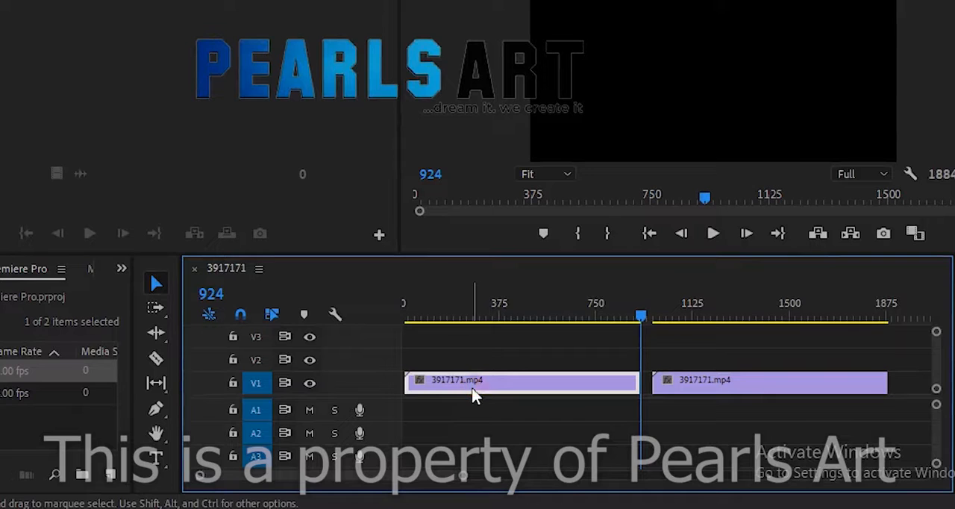
pyautogui.click(741, 392)
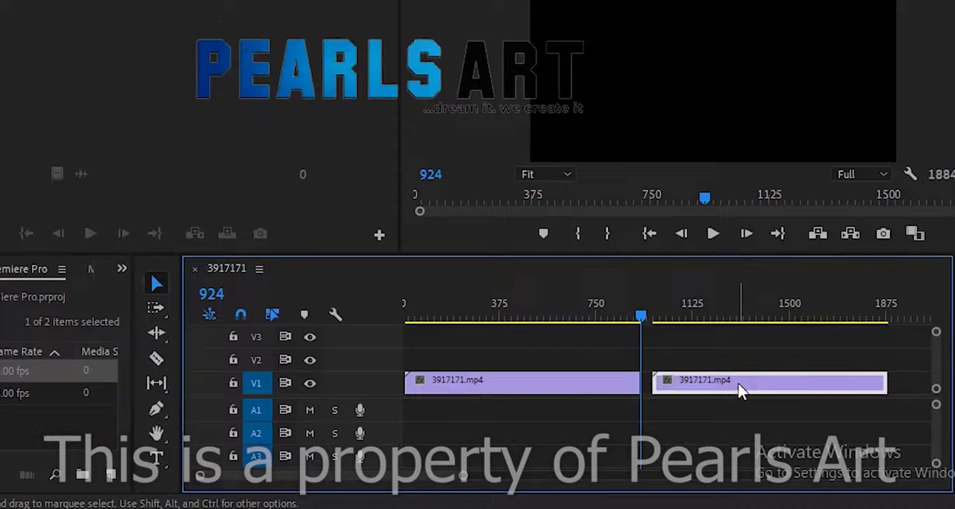
pyautogui.click(690, 384)
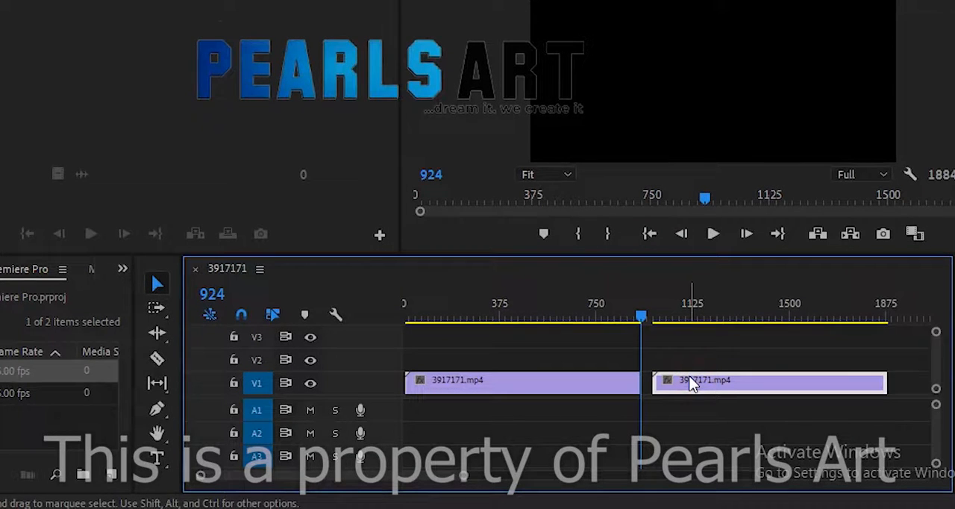
# Play the sequence into the second clip, and move the playhead back to frame 657
pyautogui.click(714, 236)
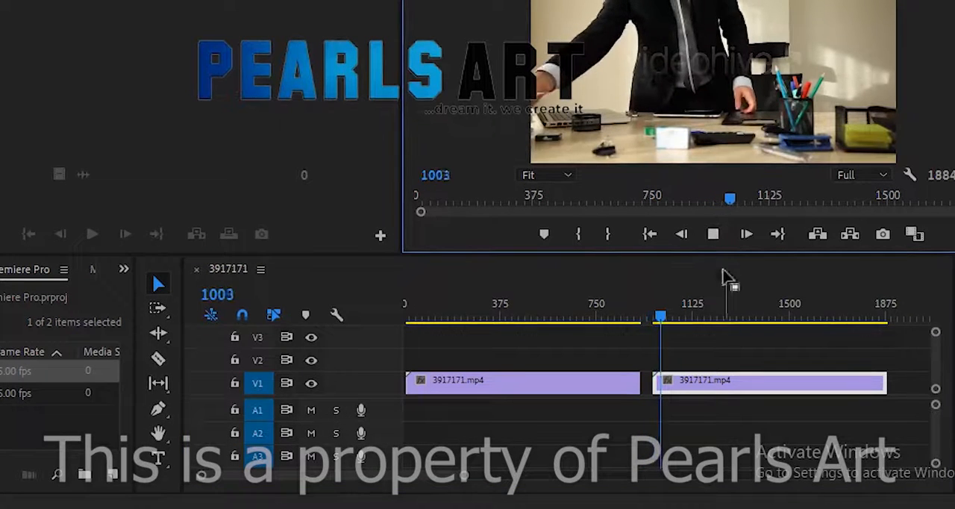
pyautogui.moveTo(736, 206); pyautogui.dragTo(624, 271)
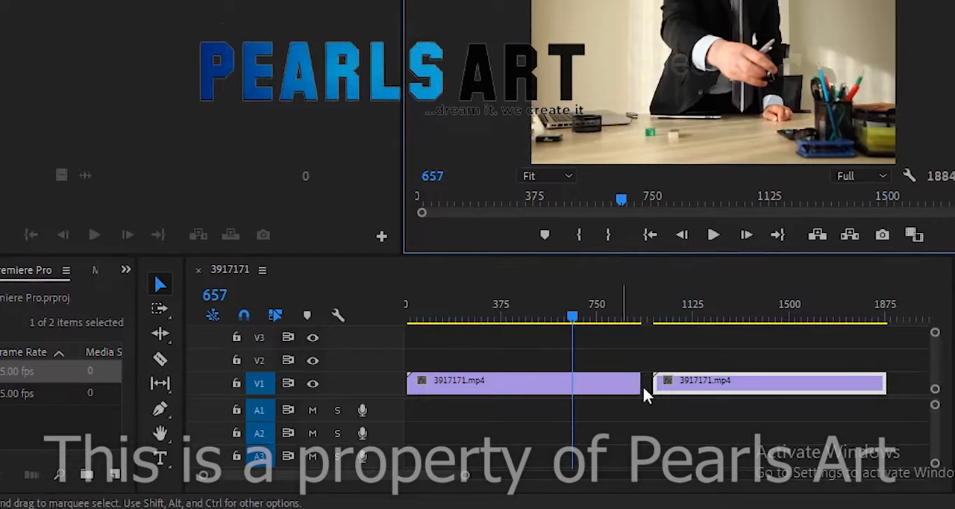
# Trim the end of the first V1 clip slightly and move the second clip directly against it to close the gap
pyautogui.moveTo(637, 385); pyautogui.dragTo(629, 402)
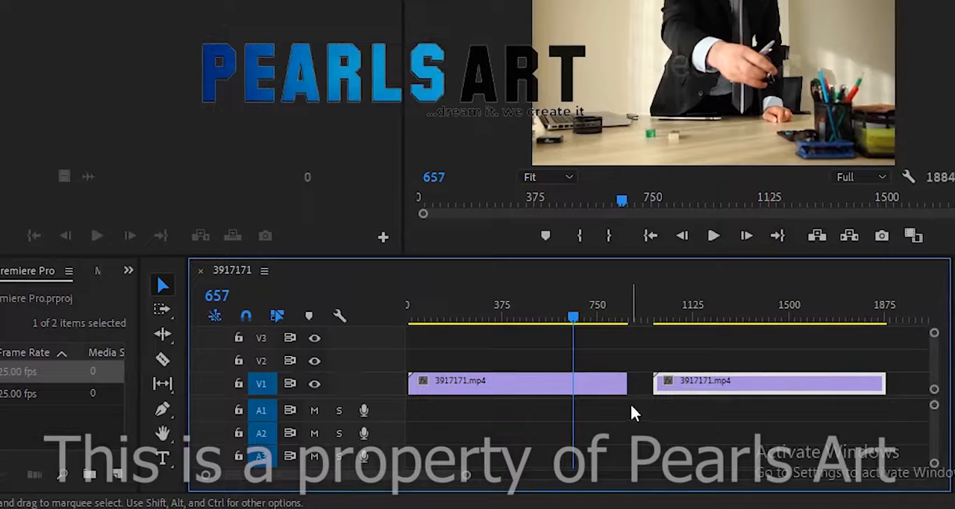
pyautogui.moveTo(695, 395); pyautogui.dragTo(661, 396)
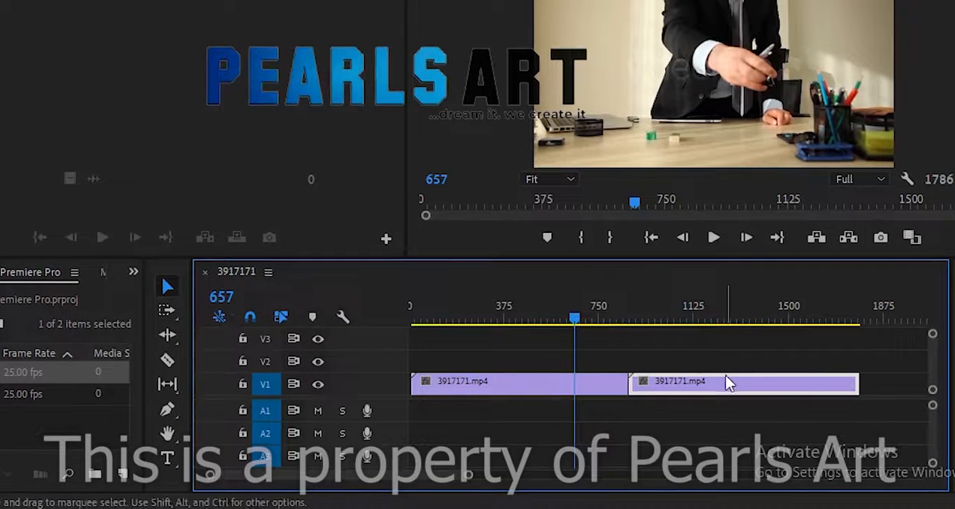
# Move the second V1 clip later on the track, leaving a gap of about 80 frames after the first clip
pyautogui.moveTo(721, 386); pyautogui.dragTo(742, 384)
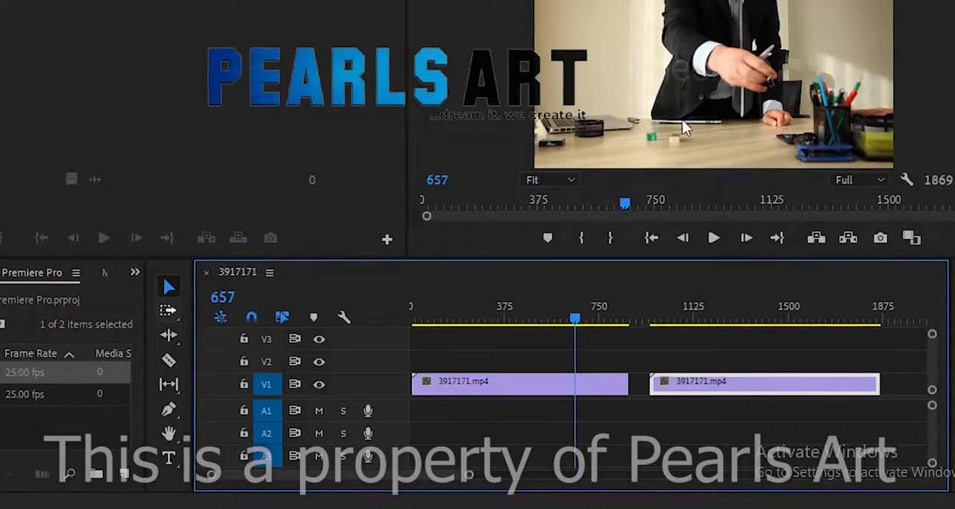
pyautogui.hotkey('ctrl', '2')
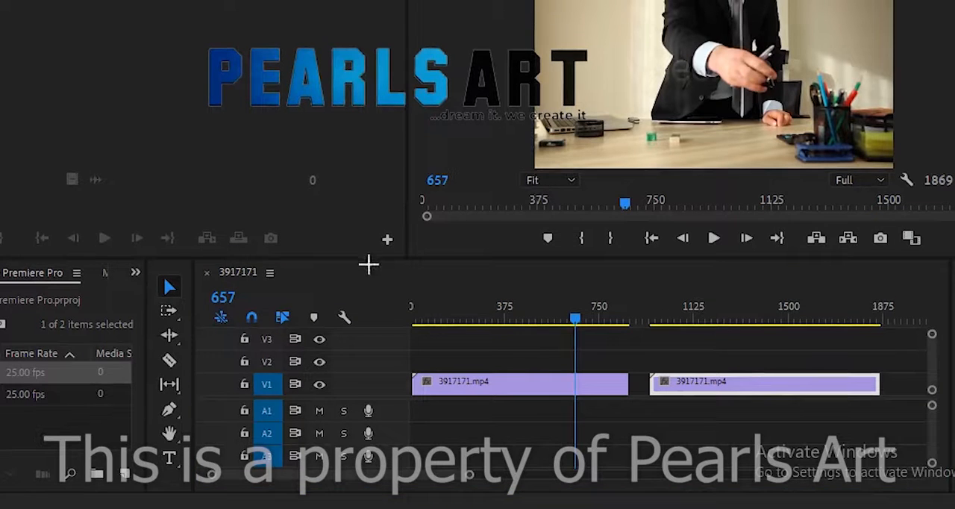
pyautogui.moveTo(246, 308); pyautogui.dragTo(185, 322)
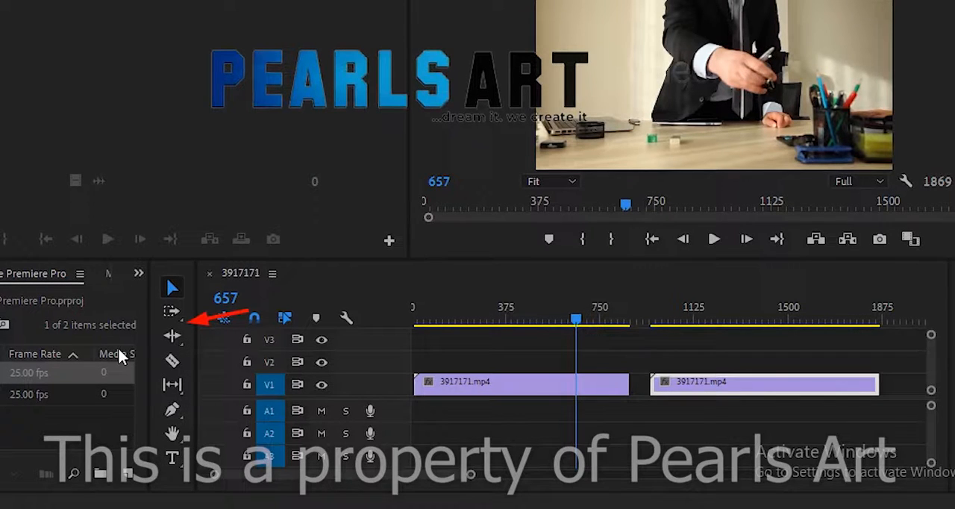
# Activate the Track Select Forward tool and examine the forward and backward variants in its tool group
pyautogui.click(182, 314)
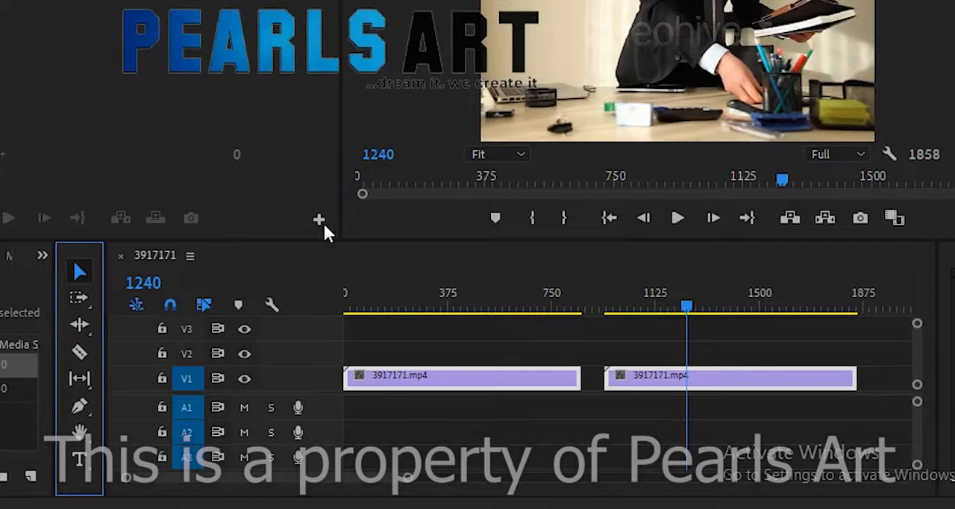
pyautogui.click(78, 298)
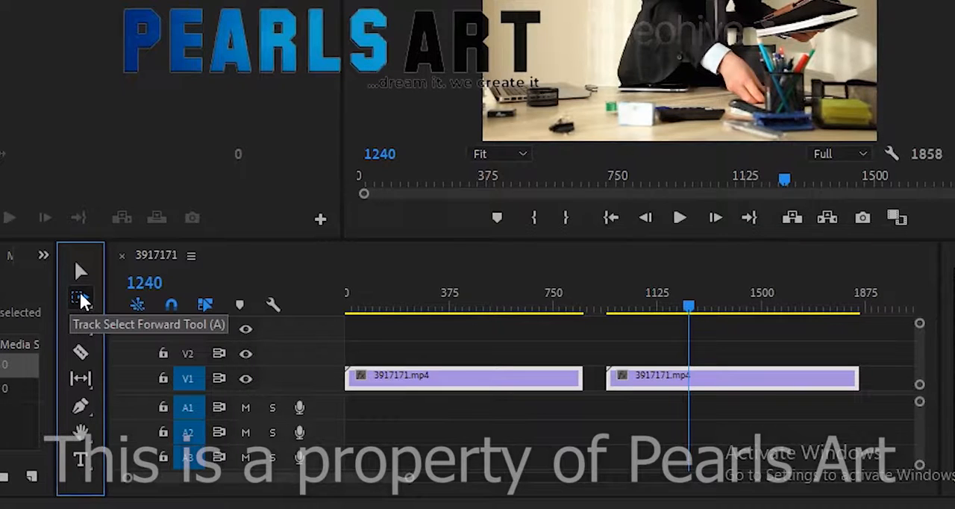
pyautogui.click(80, 298)
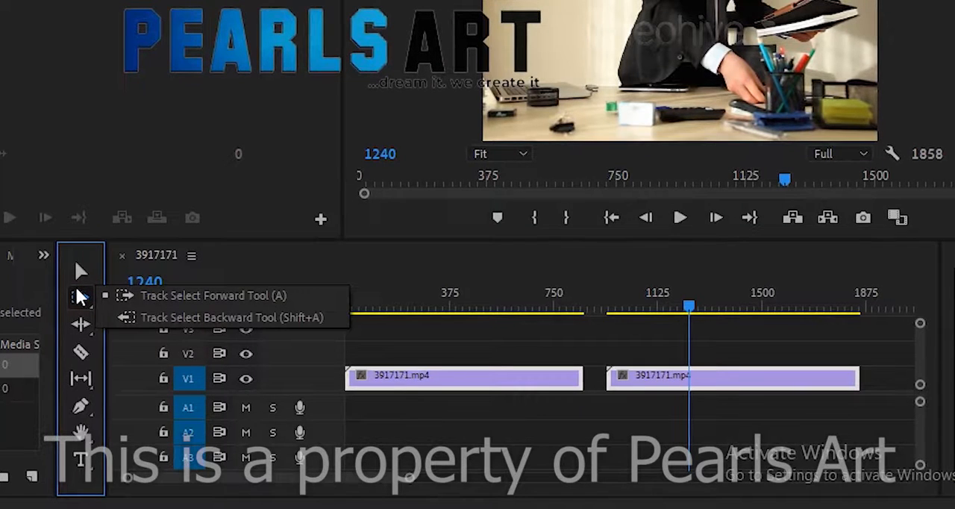
pyautogui.click(80, 274)
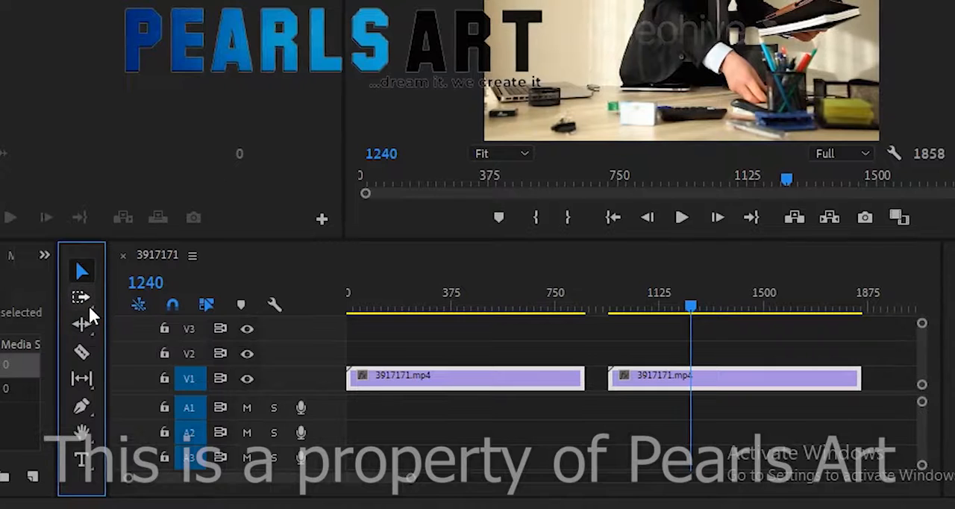
pyautogui.click(84, 300)
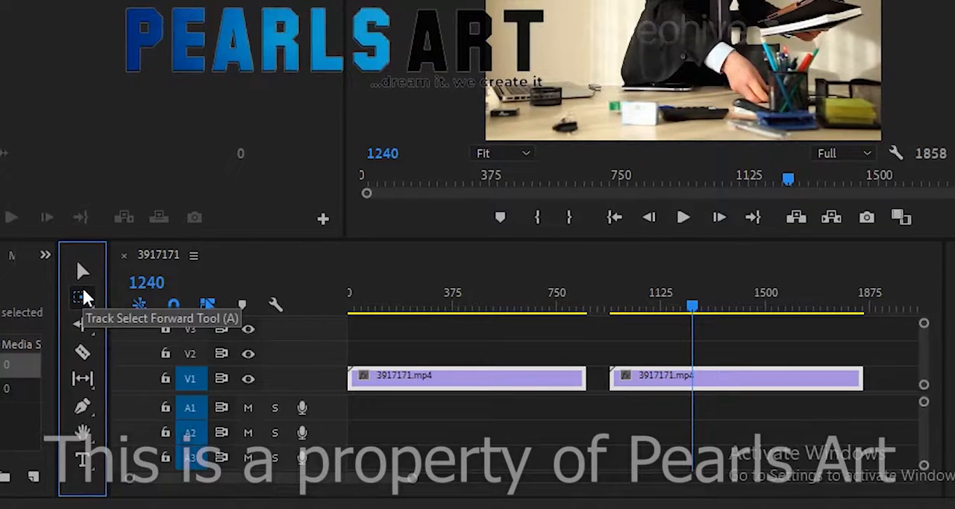
pyautogui.click(84, 295)
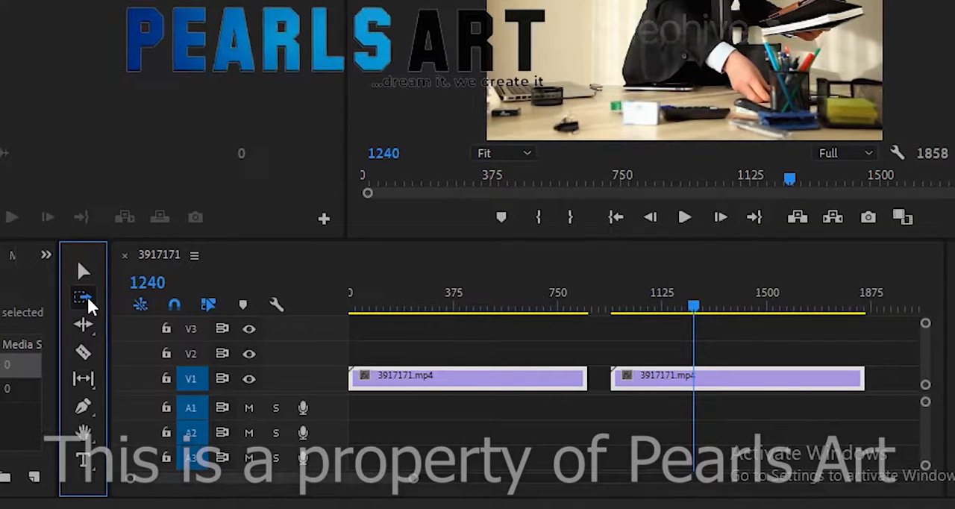
pyautogui.click(87, 299)
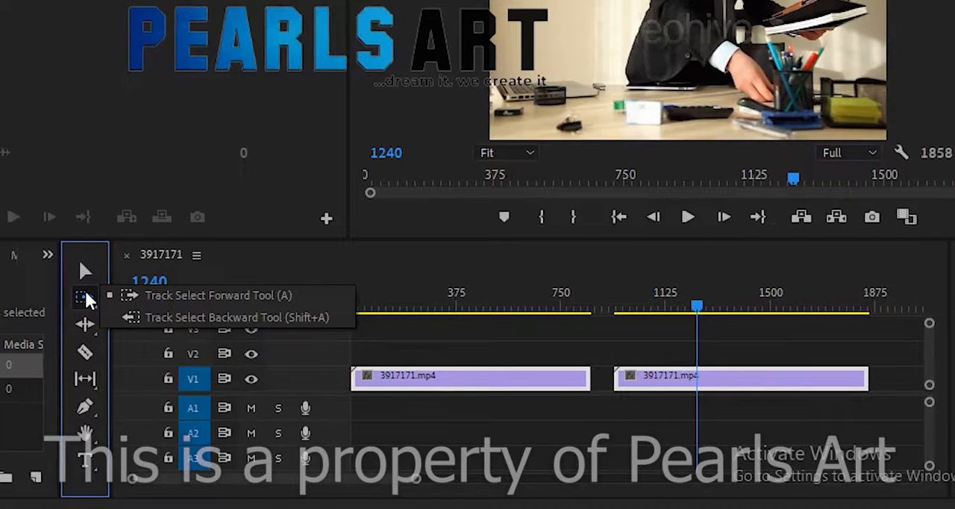
pyautogui.click(85, 297)
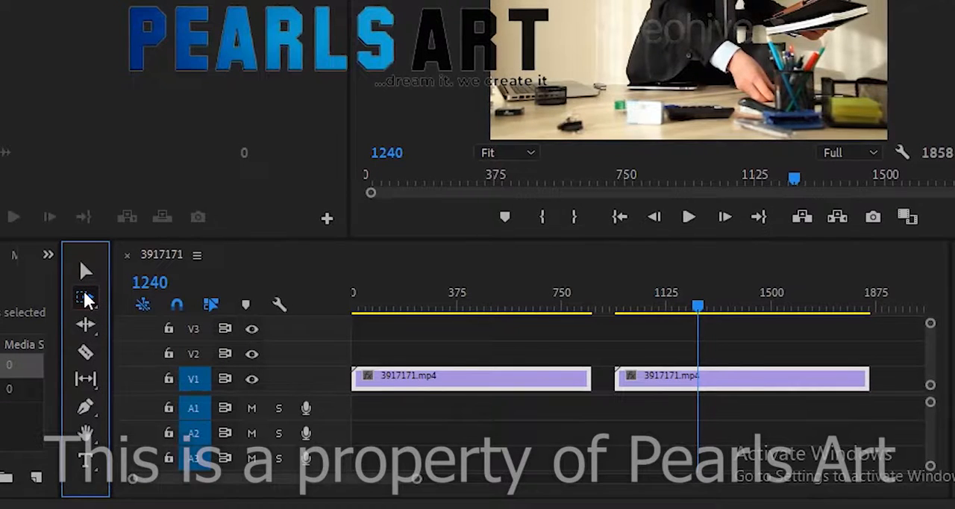
pyautogui.click(87, 298)
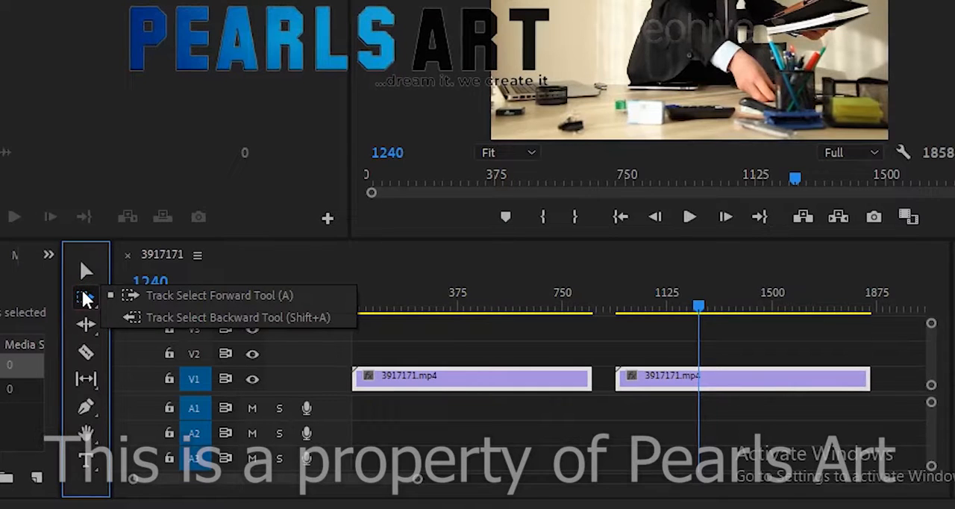
pyautogui.click(84, 296)
pyautogui.click(85, 297)
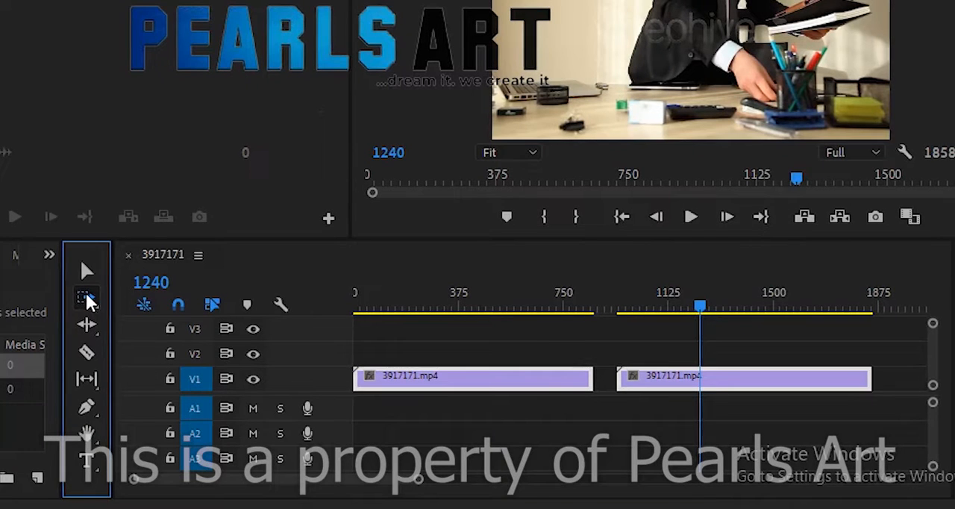
pyautogui.click(86, 297)
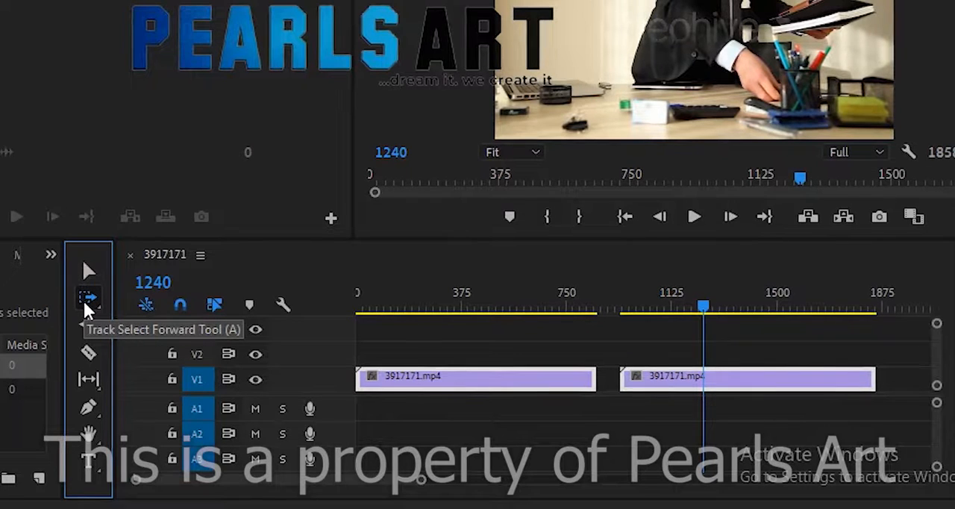
pyautogui.click(84, 299)
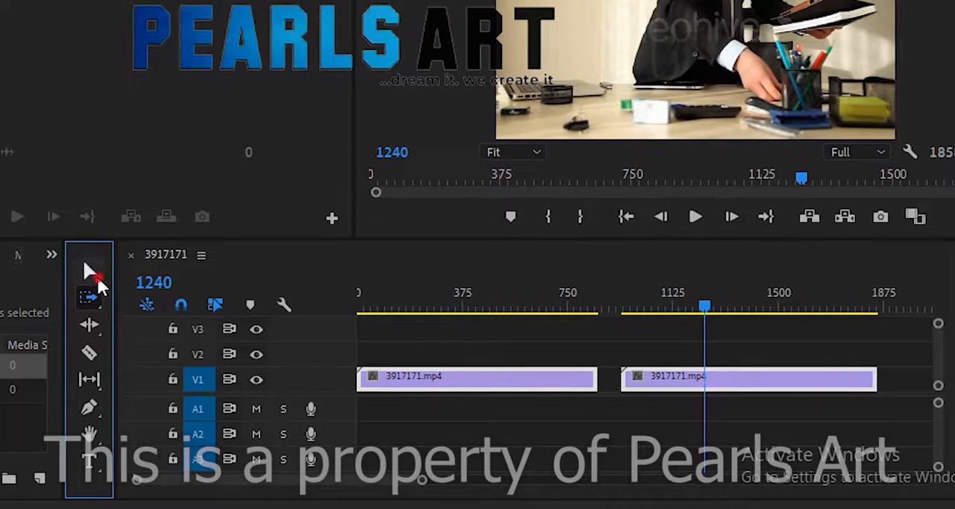
# Shift both V1 clips later together with the Track Select Forward tool, so the first starts at about frame 58
pyautogui.click(91, 271)
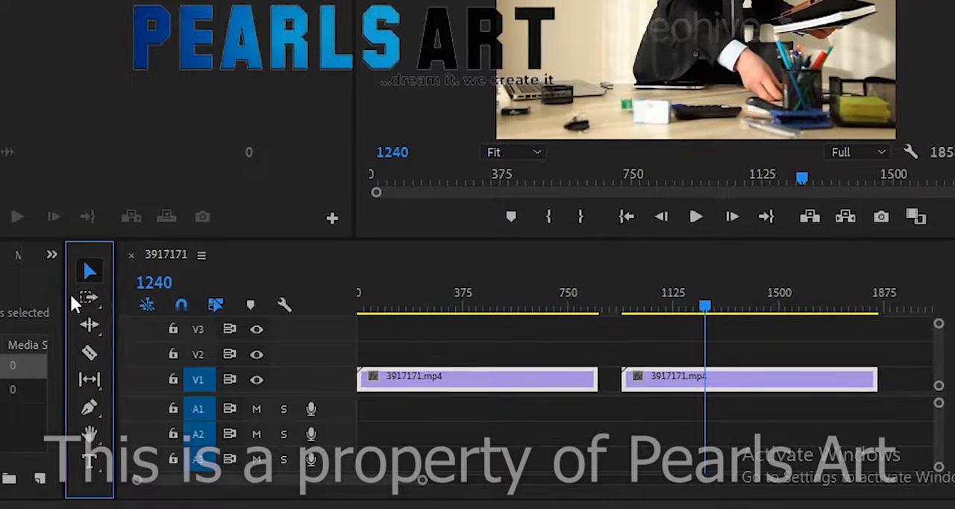
pyautogui.click(89, 297)
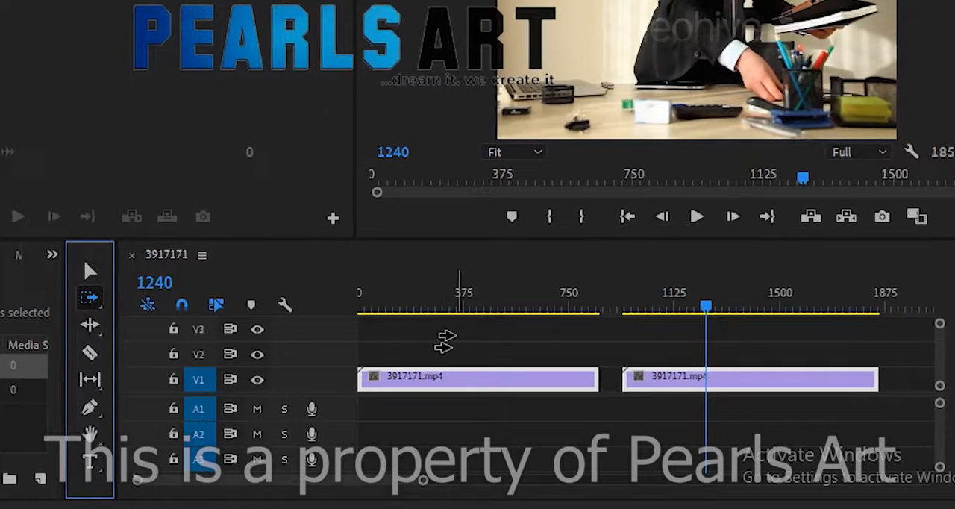
pyautogui.moveTo(446, 341); pyautogui.dragTo(497, 351)
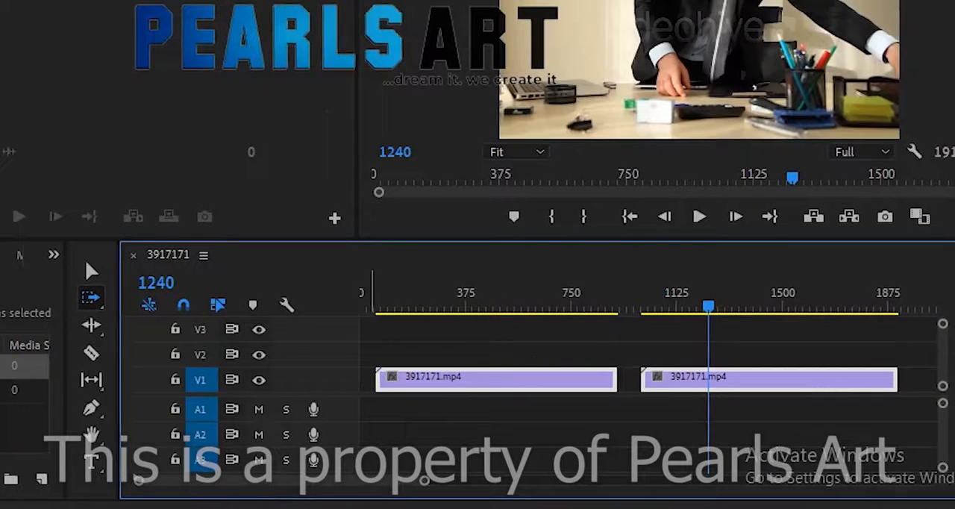
# Deselect the clips with the Selection tool, and move only the first clip from V1 up to V2
pyautogui.click(91, 271)
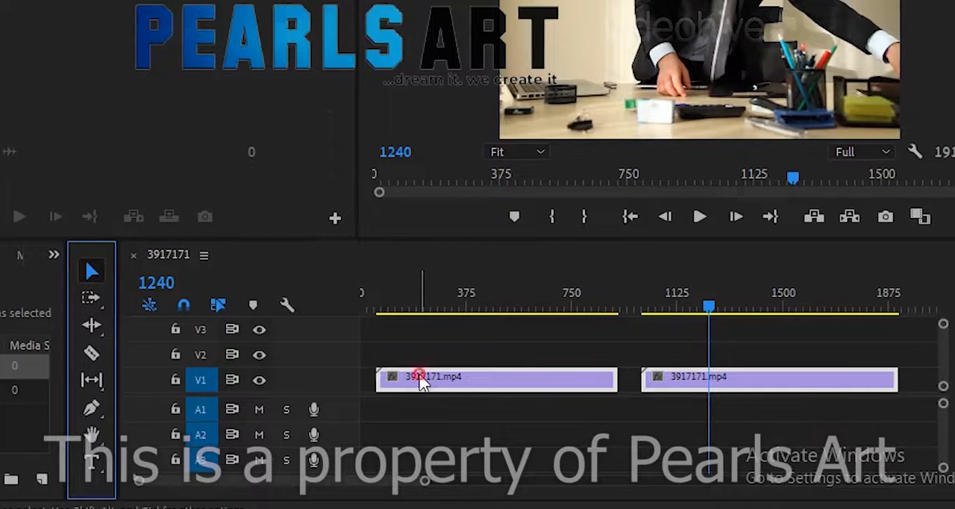
pyautogui.click(505, 396)
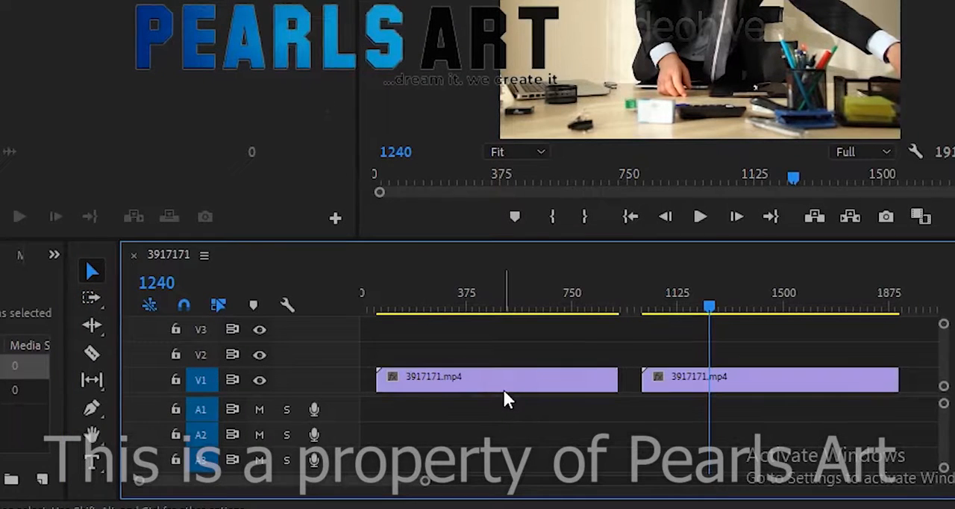
pyautogui.click(495, 377)
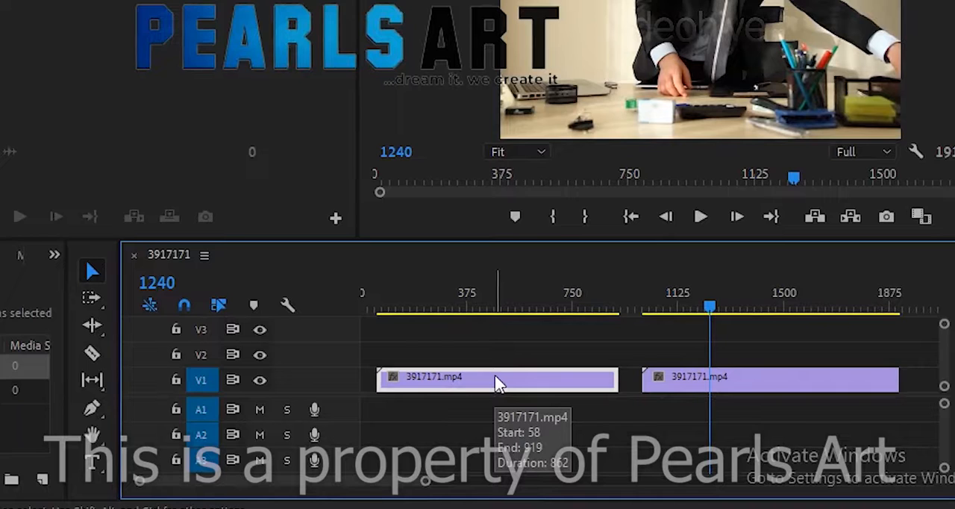
pyautogui.moveTo(499, 383); pyautogui.dragTo(466, 359)
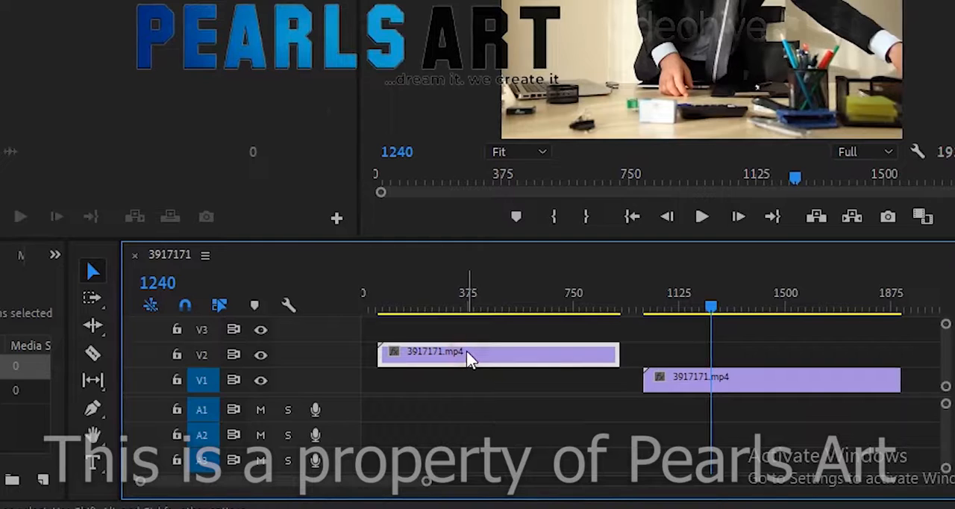
# Duplicate the V2 clip above the second V1 clip, and shift all clips back to the sequence start with Track Select Forward
pyautogui.click(448, 362)
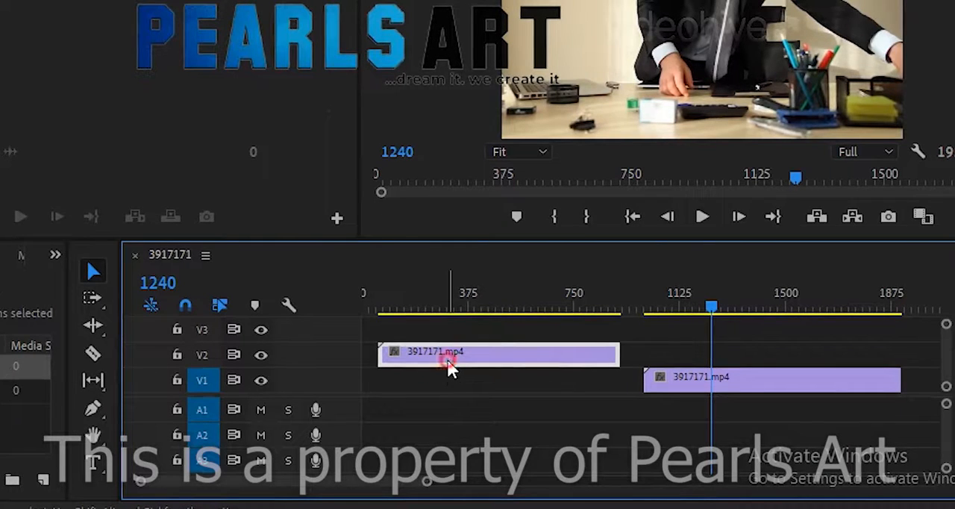
pyautogui.moveTo(448, 362); pyautogui.dragTo(728, 360)
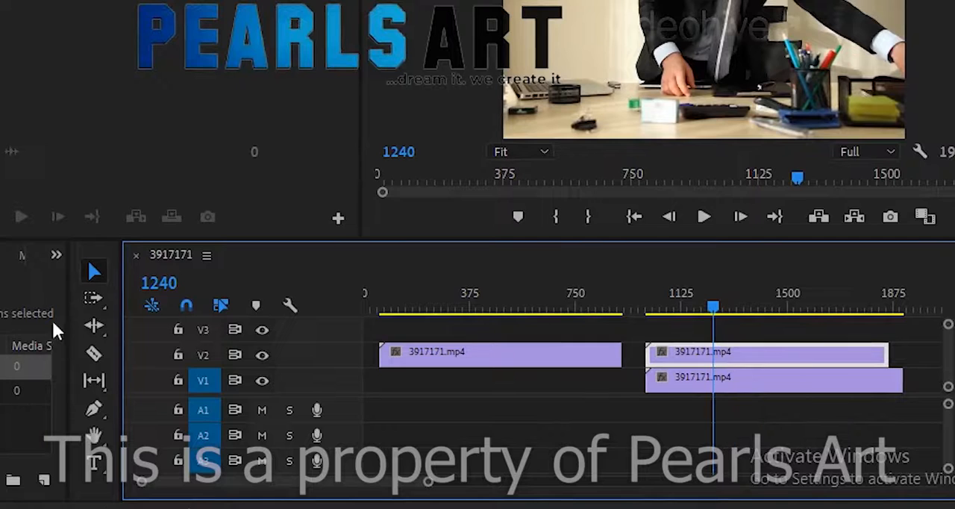
pyautogui.click(93, 298)
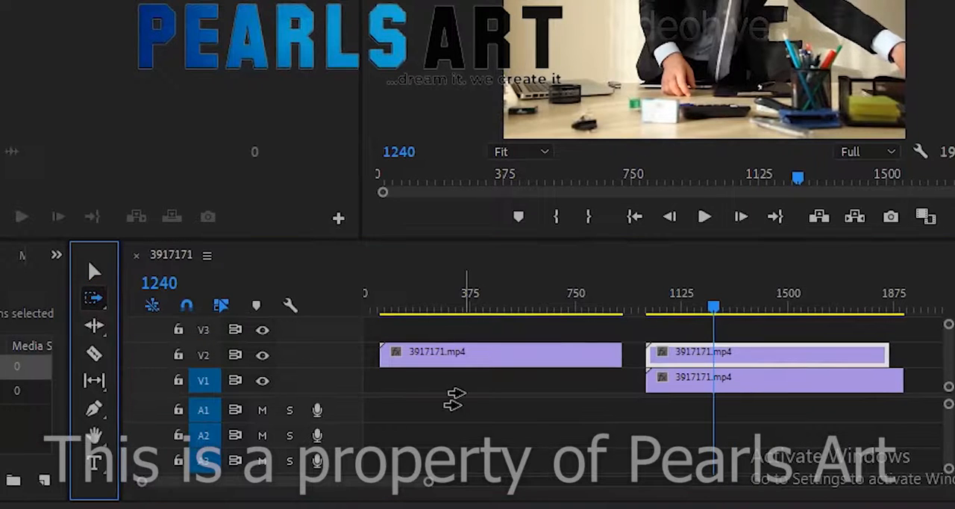
pyautogui.moveTo(455, 397); pyautogui.dragTo(427, 395)
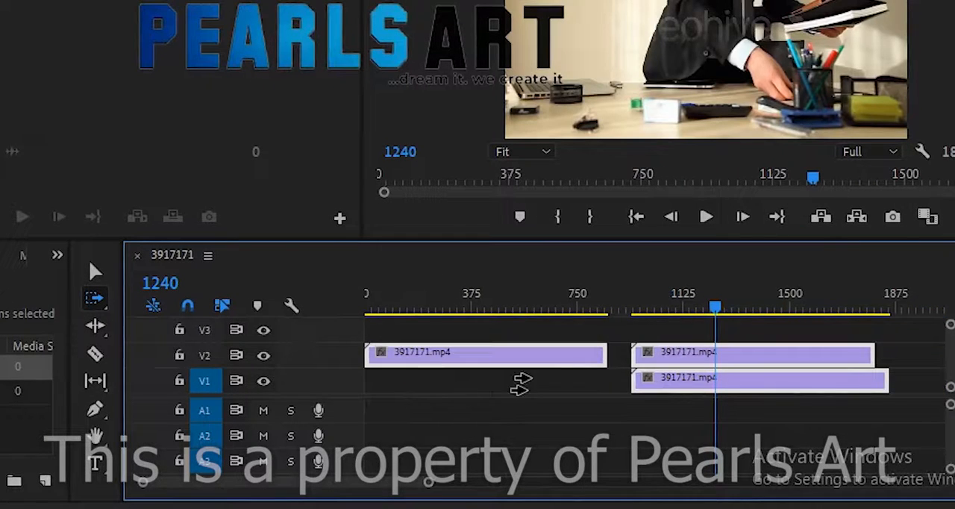
pyautogui.moveTo(507, 389); pyautogui.dragTo(485, 401)
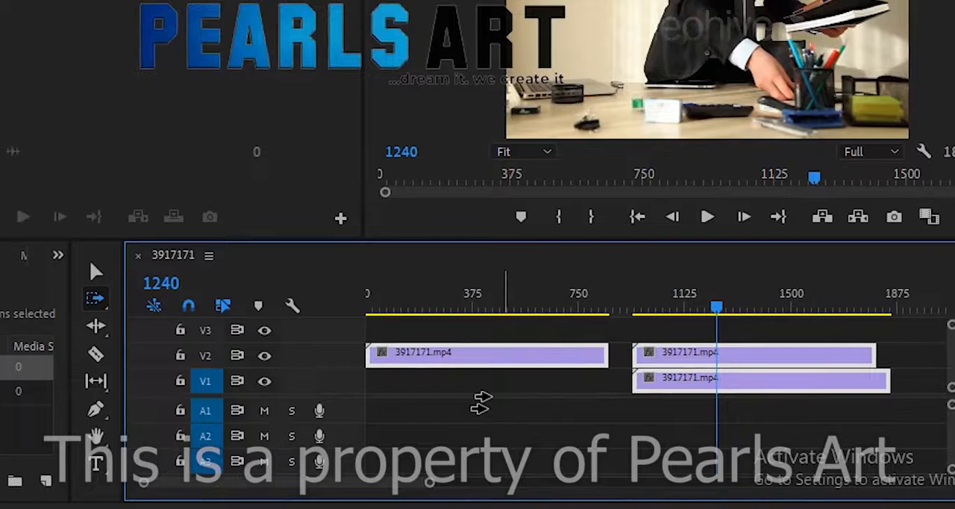
# Undo the shift of all clips and the duplication of the V2 clip
pyautogui.hotkey('ctrl', 'z')
pyautogui.hotkey('ctrl', 'z')
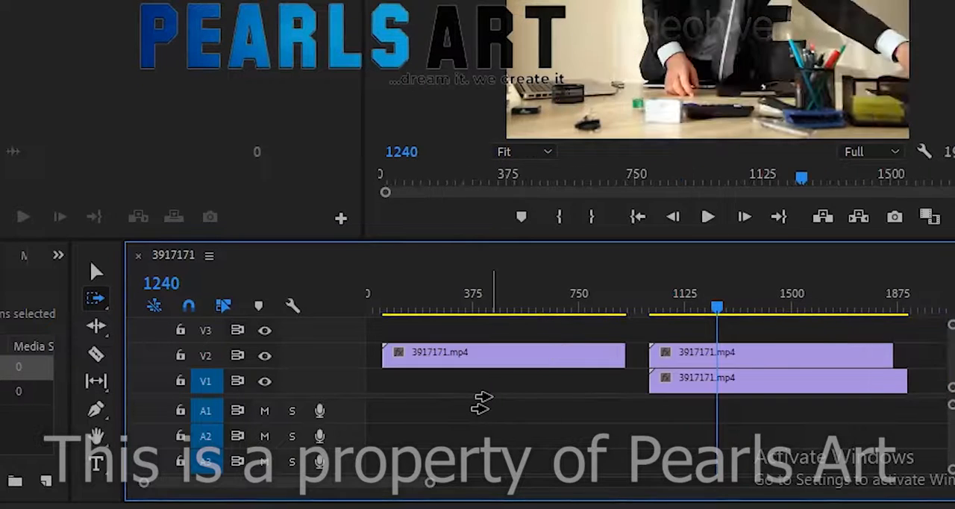
pyautogui.hotkey('ctrl', 'z')
pyautogui.hotkey('ctrl', 'z')
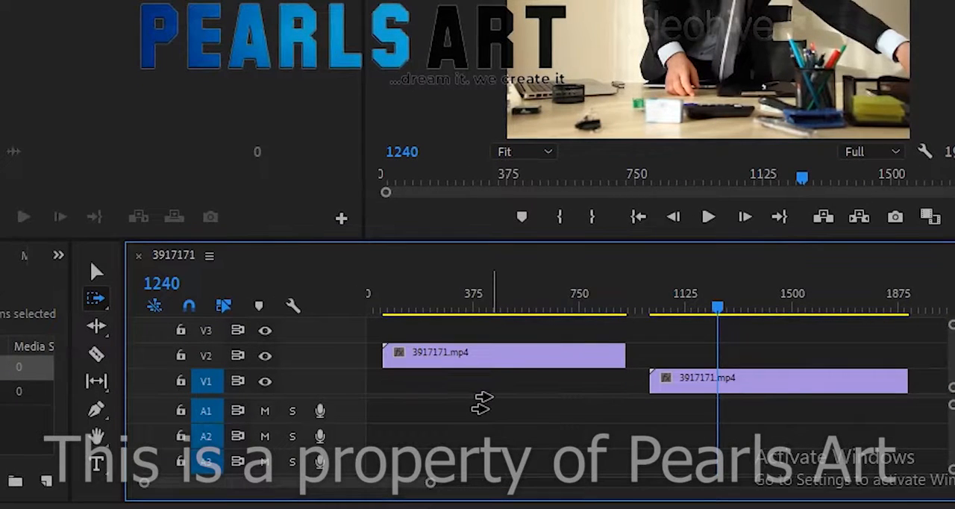
# Move the V2 clip back to V1 at the sequence start, and select both clips with the Track Select Forward tool
pyautogui.click(97, 271)
pyautogui.moveTo(496, 355); pyautogui.dragTo(443, 387)
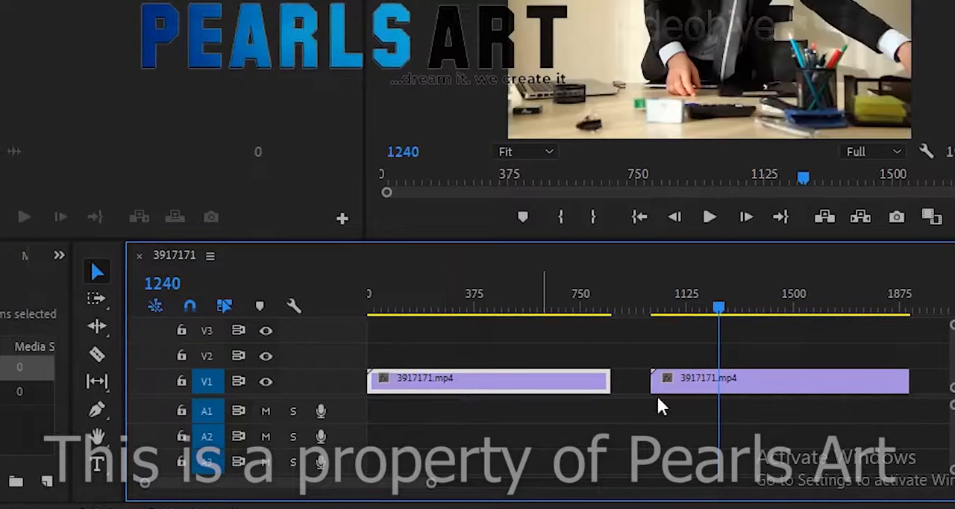
pyautogui.click(103, 297)
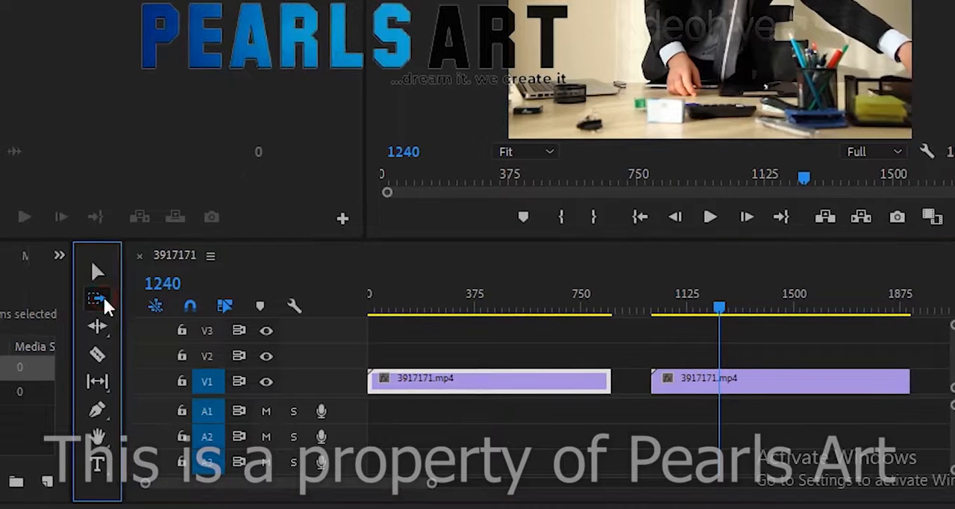
pyautogui.click(490, 351)
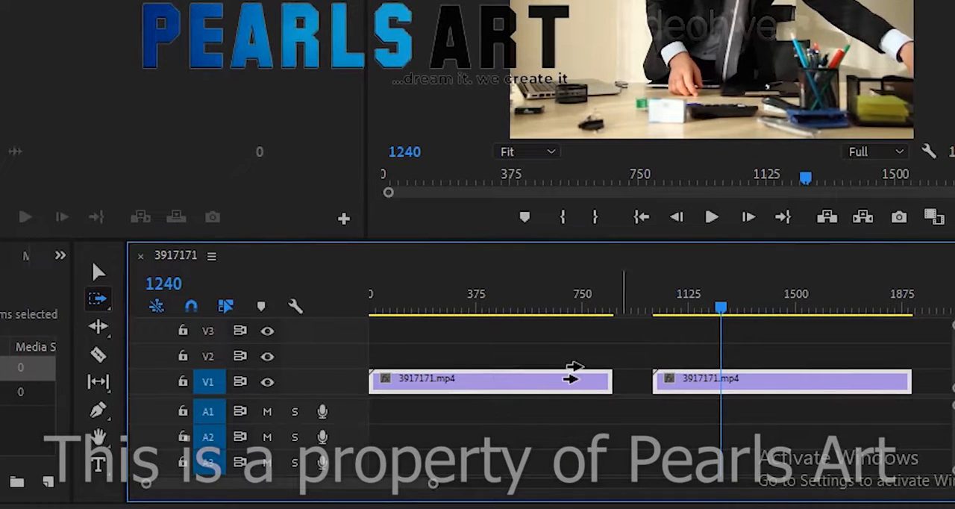
# Deselect both clips with the Selection tool, and save the project
pyautogui.click(98, 272)
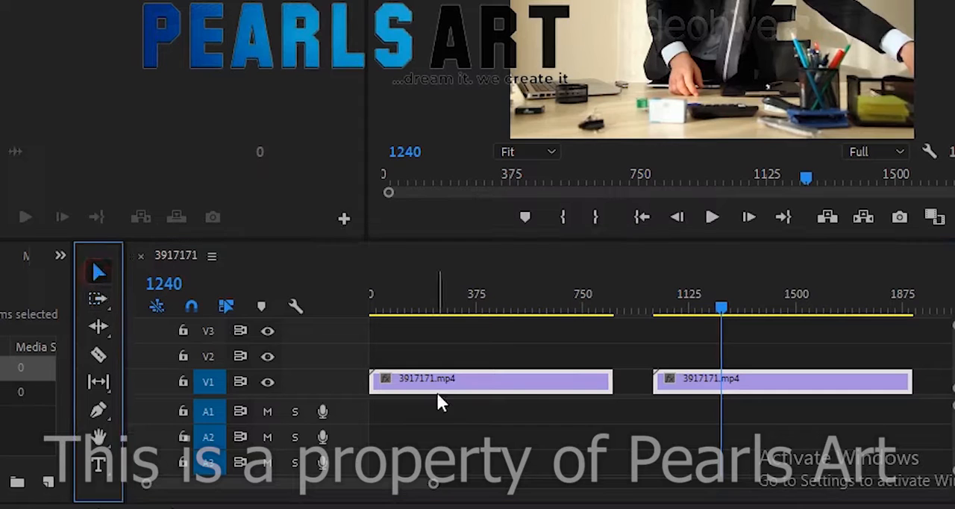
pyautogui.click(458, 415)
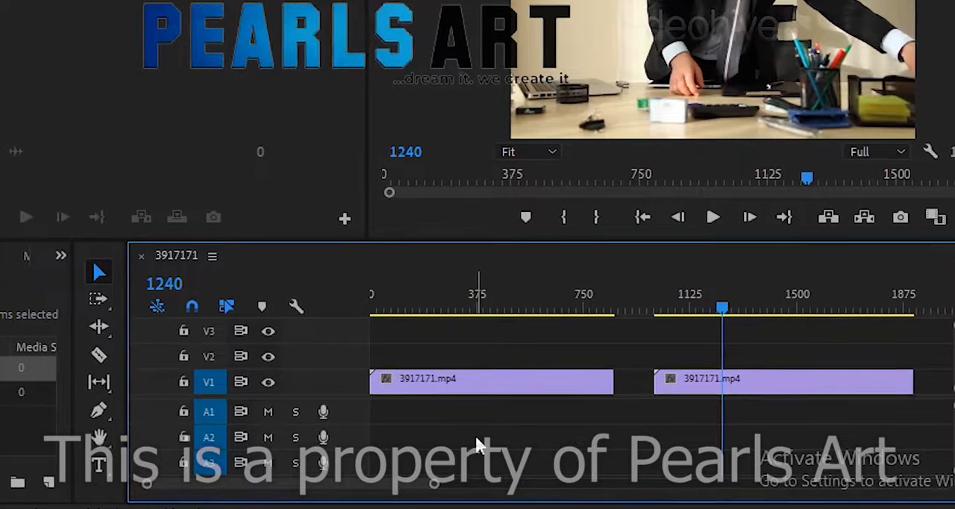
pyautogui.hotkey('ctrl', 's')
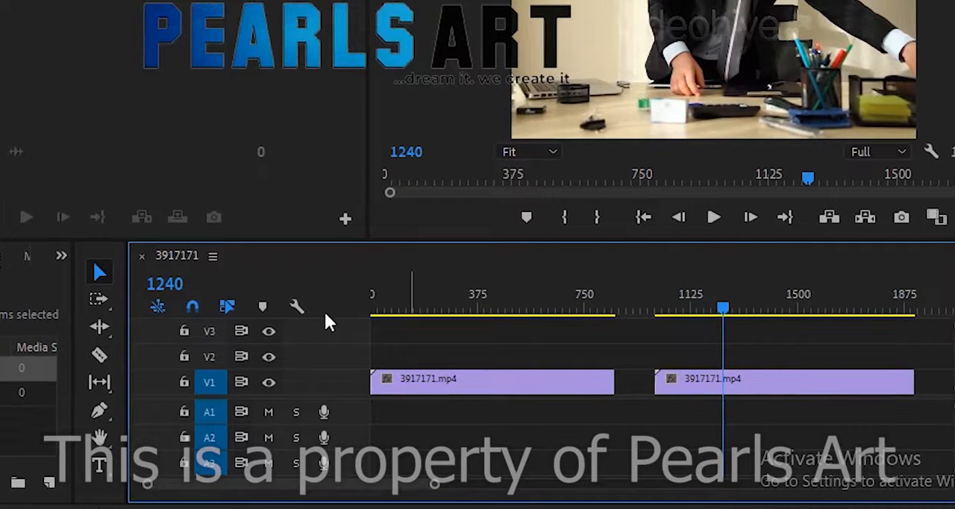
# Move the first V1 clip up to V2, starting slightly after the sequence start, and leave nothing selected
pyautogui.click(425, 379)
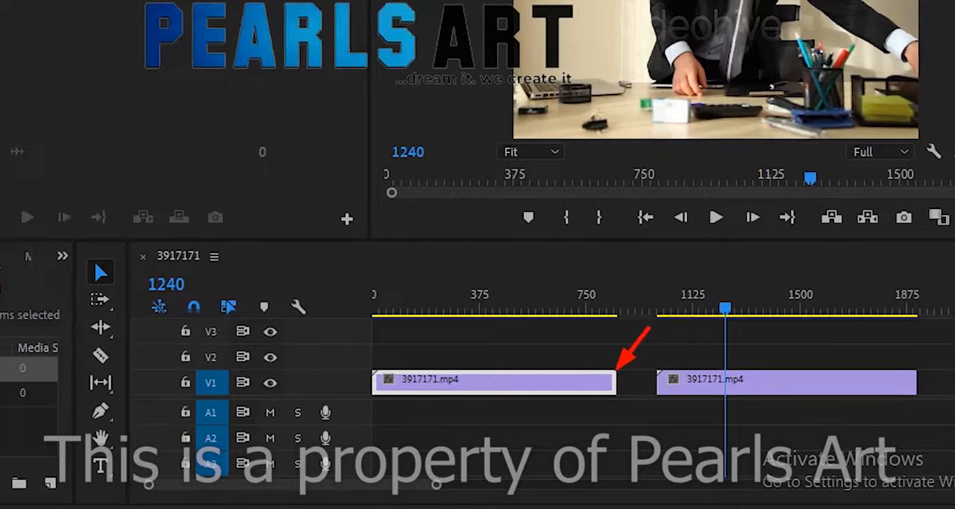
pyautogui.click(650, 422)
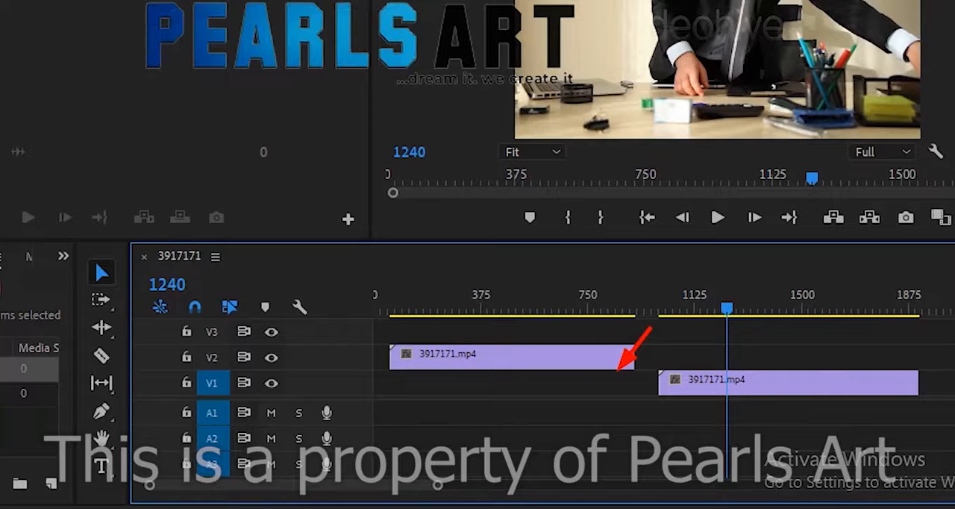
pyautogui.click(606, 317)
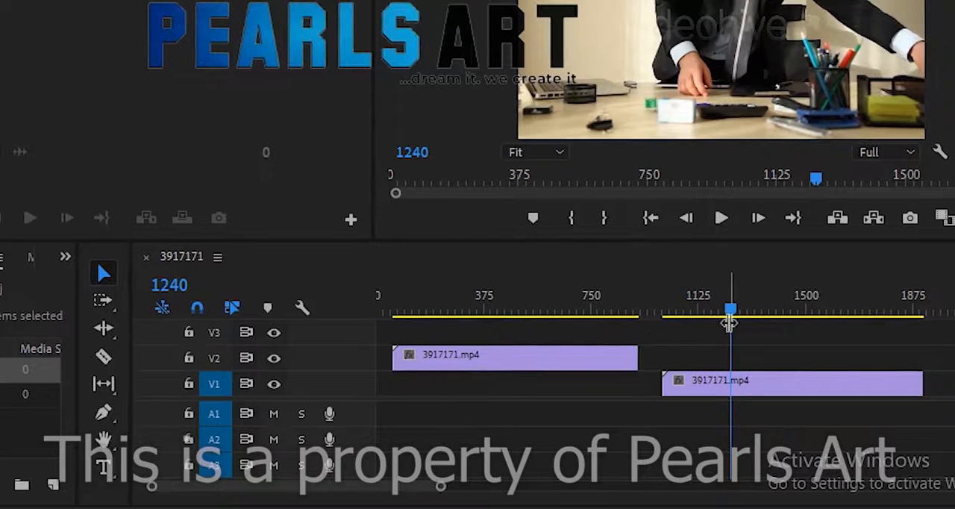
# Set the playhead to frame 151, and move the V2 clip back to V1 at the sequence start
pyautogui.moveTo(729, 308); pyautogui.dragTo(422, 314)
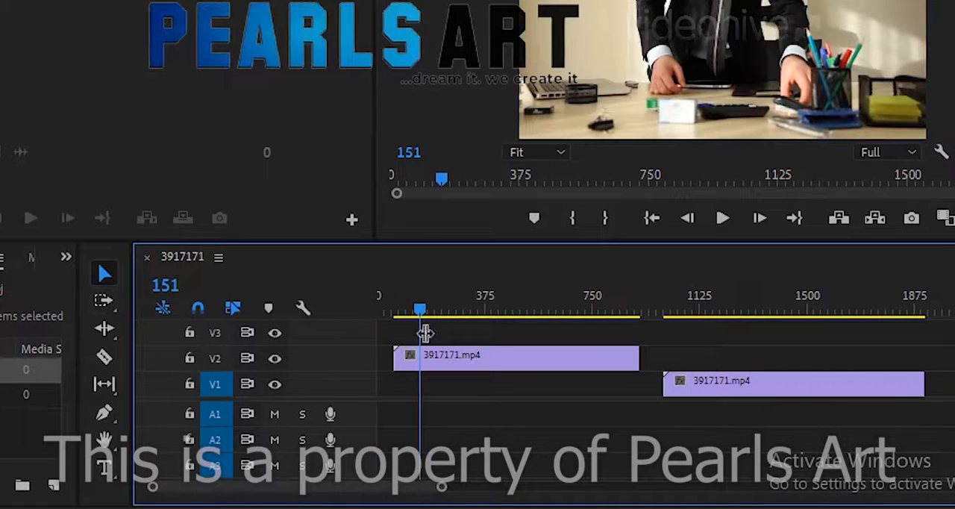
pyautogui.moveTo(454, 356); pyautogui.dragTo(399, 381)
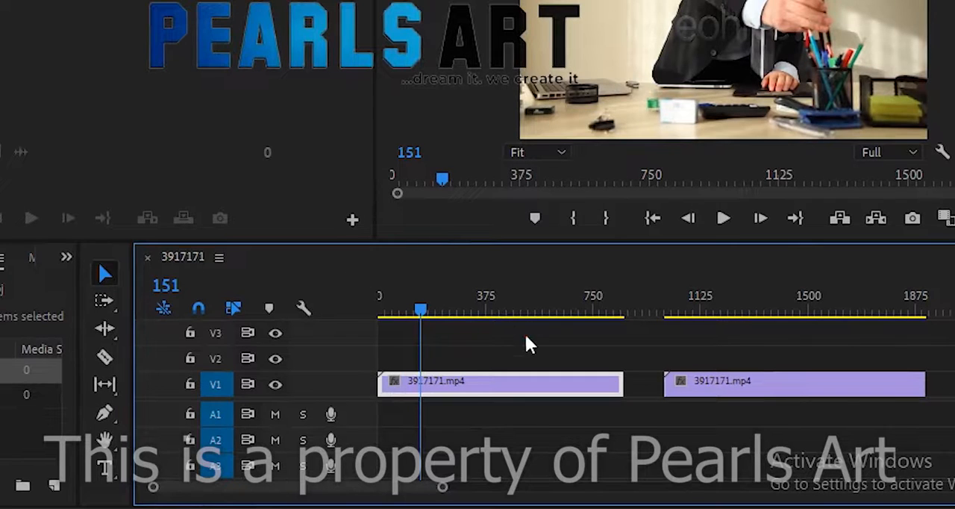
pyautogui.click(527, 338)
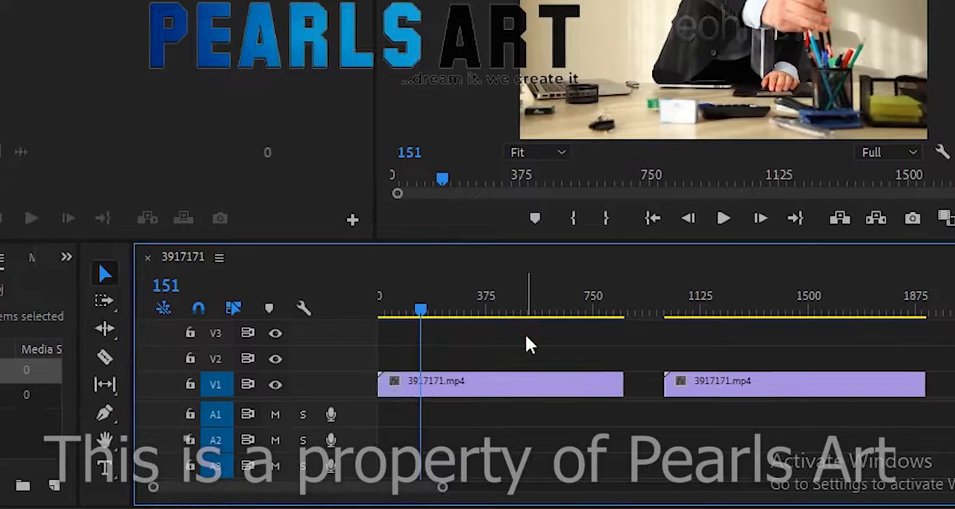
# Select both V1 clips with the Track Select Forward tool, and deselect them with the Selection tool
pyautogui.click(109, 303)
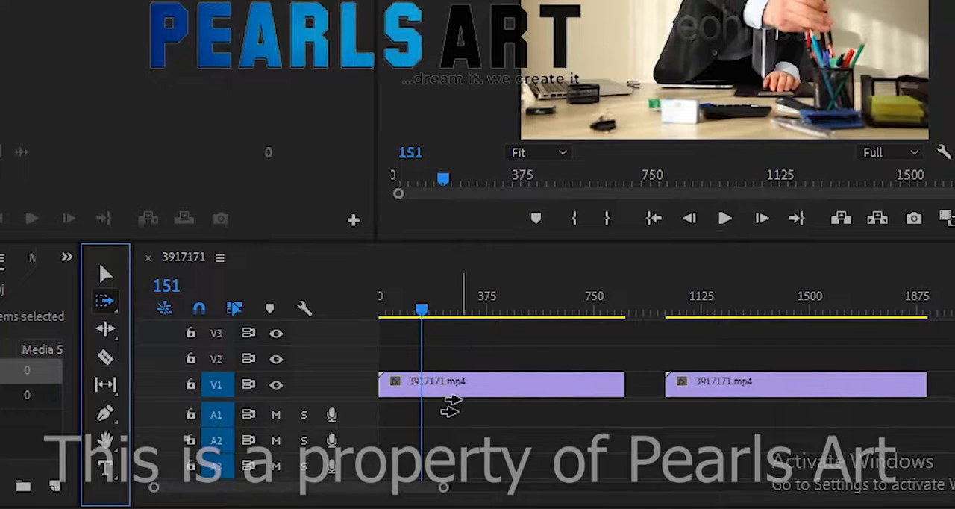
pyautogui.click(442, 355)
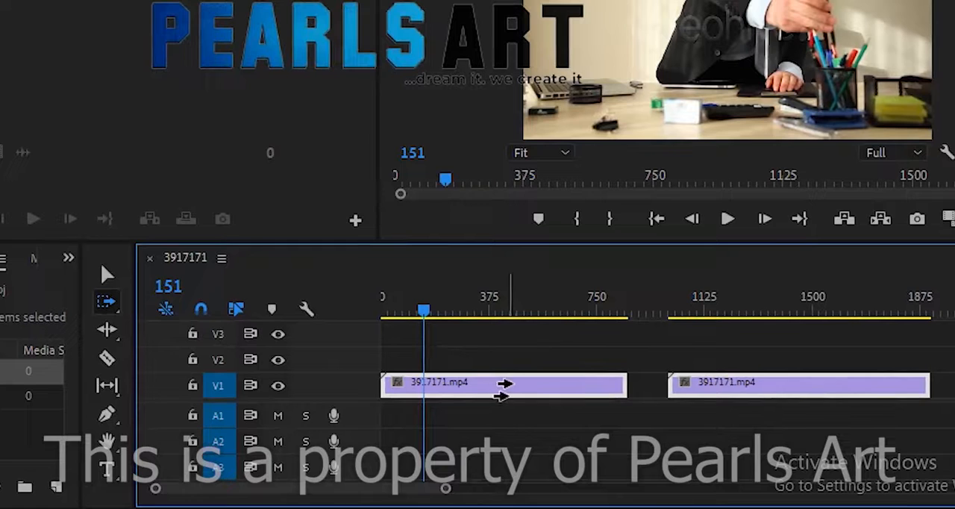
pyautogui.click(110, 277)
pyautogui.click(591, 354)
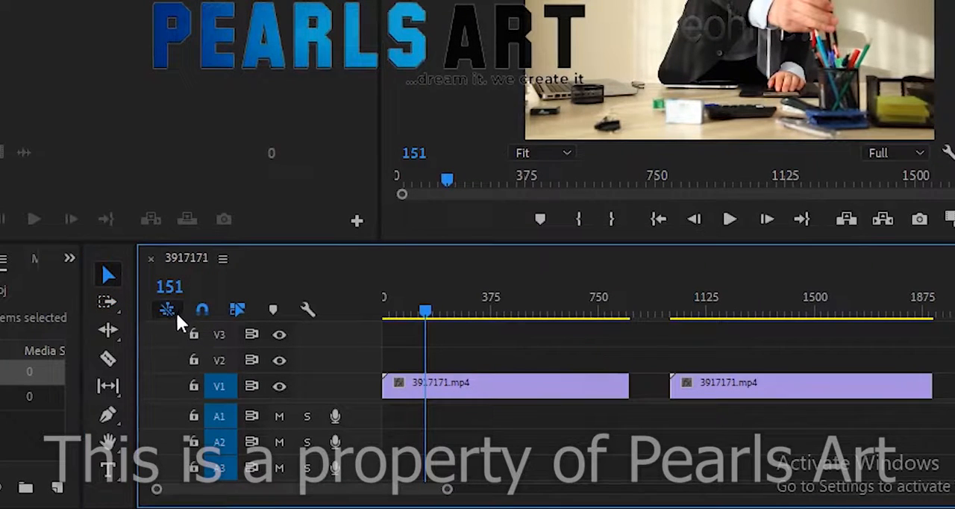
# From the gap between the clips, select the second clip with Track Select Forward and the first with Track Select Backward
pyautogui.click(105, 303)
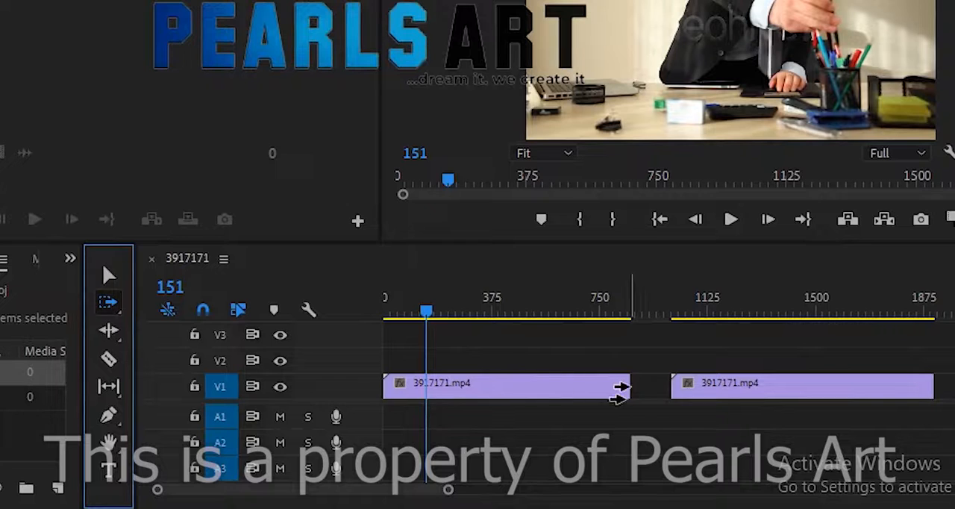
pyautogui.click(651, 377)
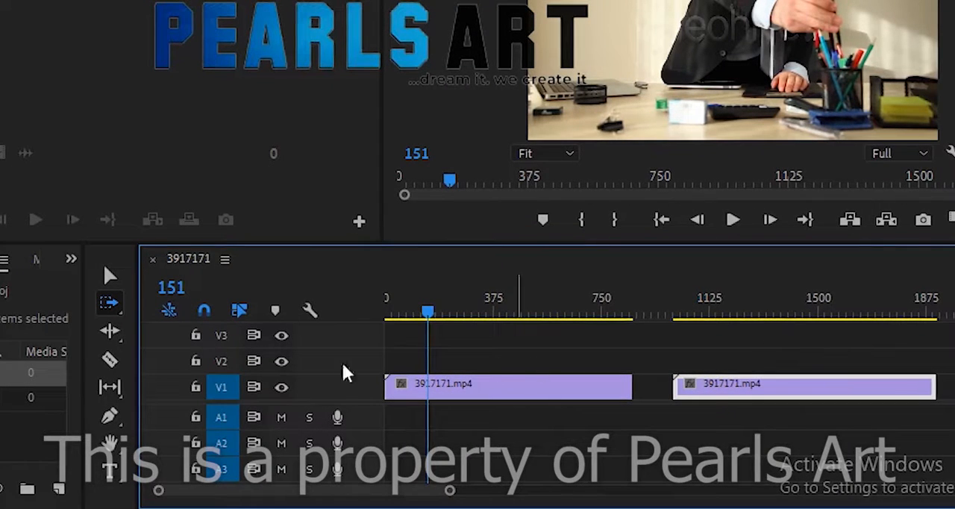
pyautogui.click(110, 303)
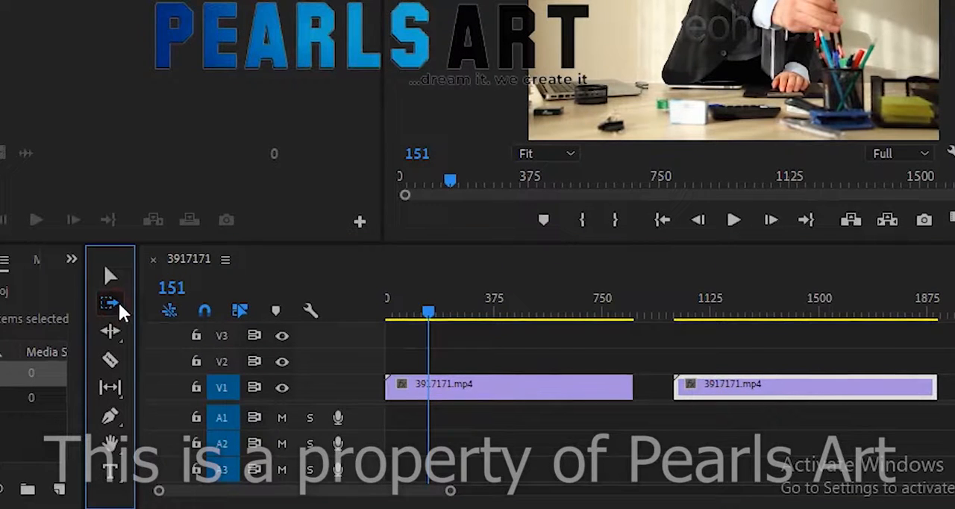
pyautogui.click(118, 300)
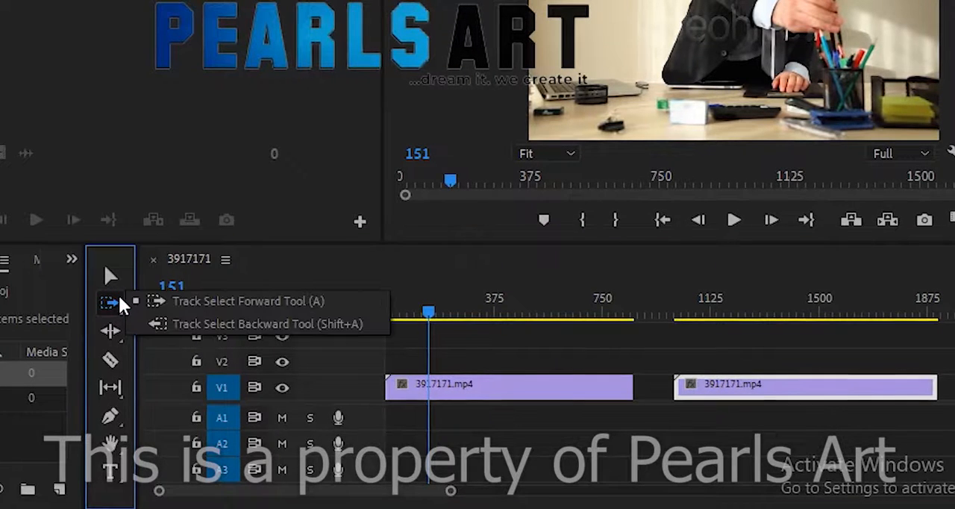
pyautogui.click(159, 324)
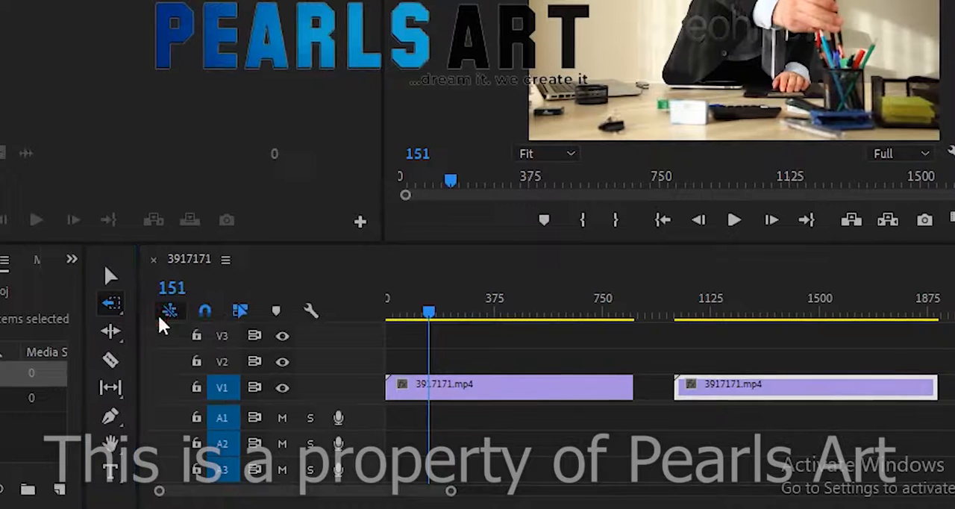
pyautogui.click(657, 362)
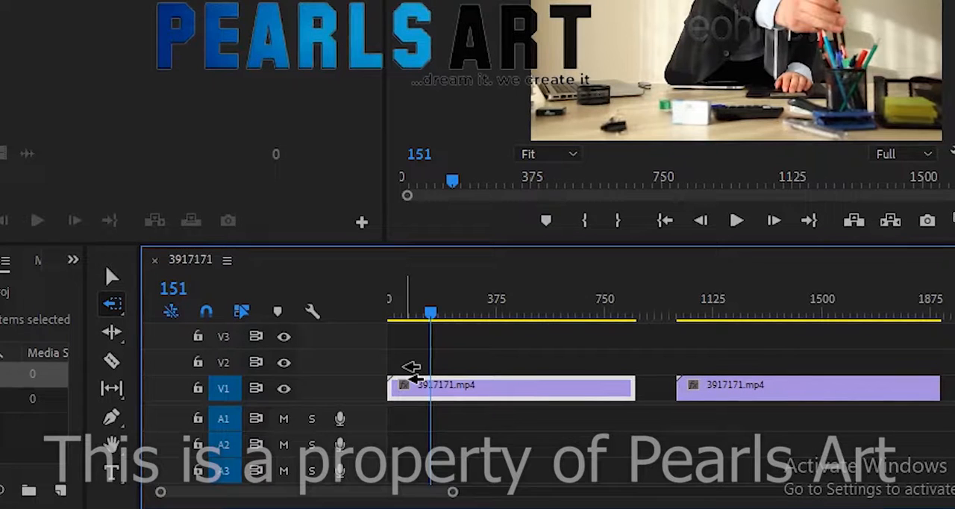
# Switch back to the Track Select Forward tool, and use the Selection tool to move the second clip against the first clip's end
pyautogui.click(109, 306)
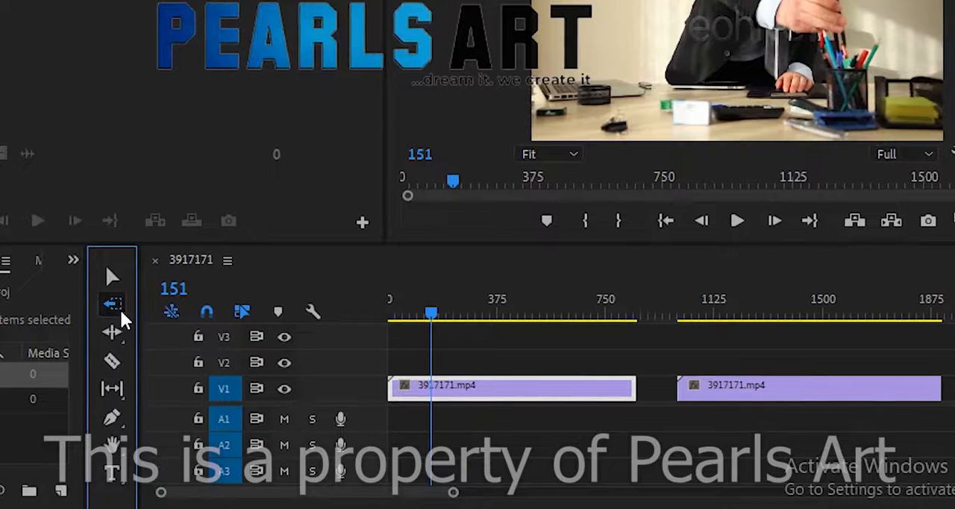
pyautogui.click(120, 308)
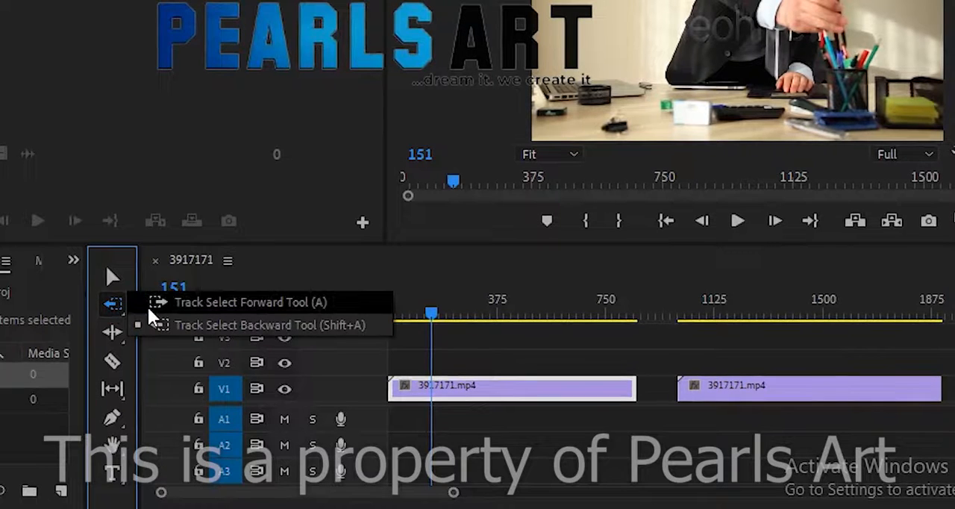
pyautogui.click(148, 306)
pyautogui.click(112, 280)
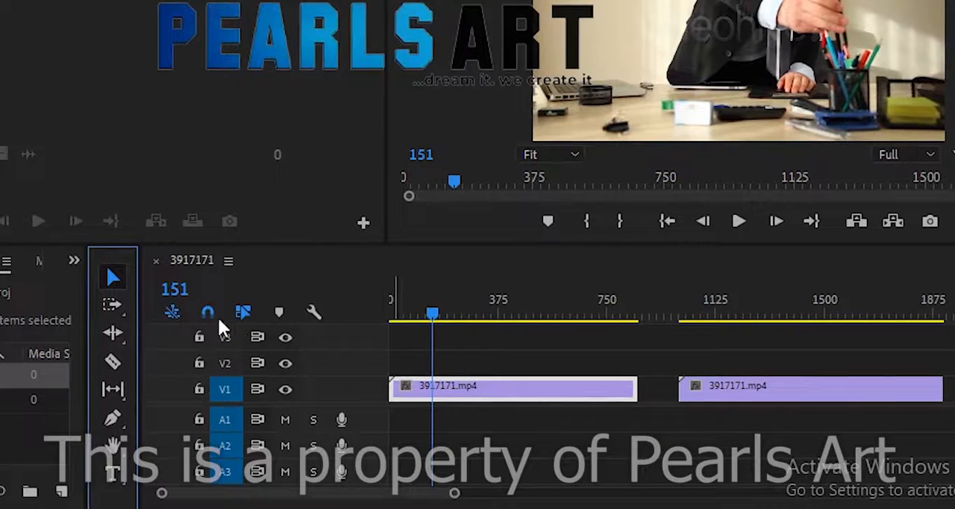
pyautogui.moveTo(791, 396); pyautogui.dragTo(750, 395)
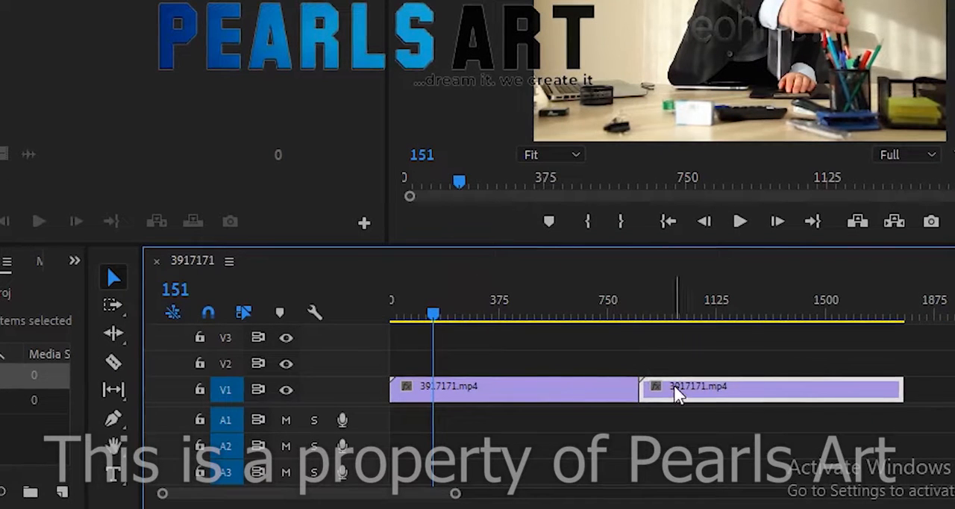
# Trim the first clip's end back to about frame 664, and delete the gap before the second clip
pyautogui.click(634, 386)
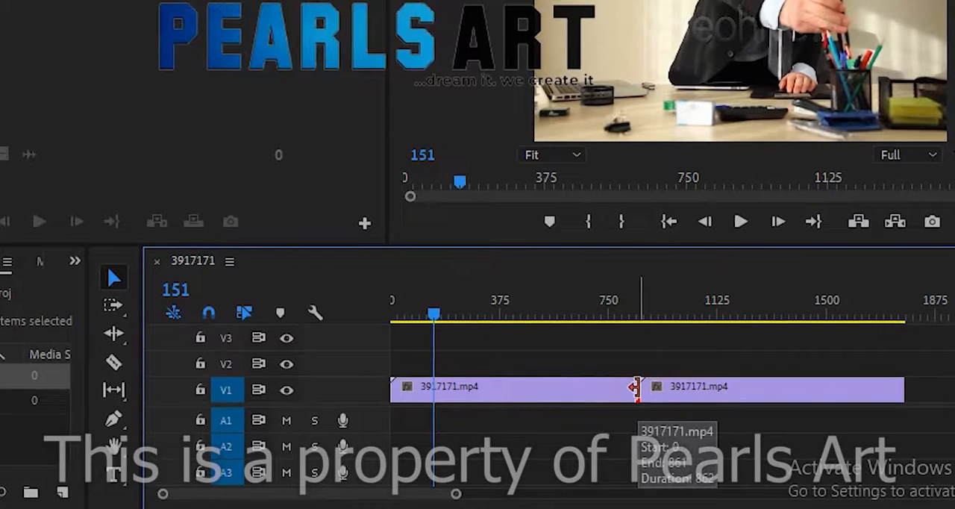
pyautogui.moveTo(635, 388); pyautogui.dragTo(580, 389)
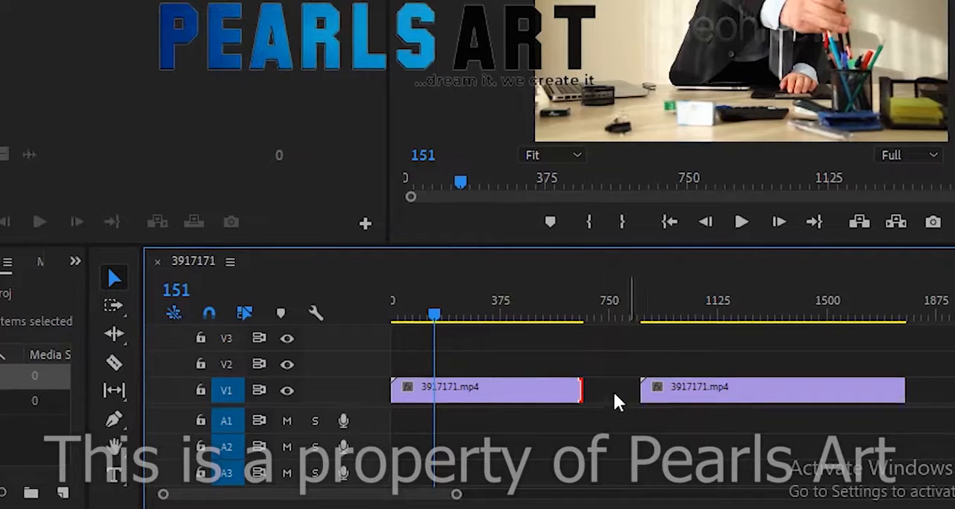
pyautogui.click(613, 397)
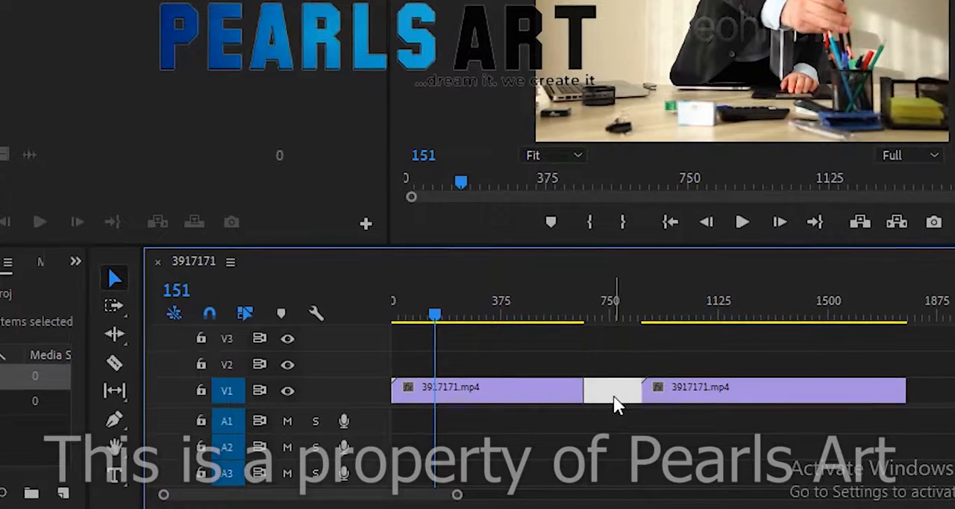
pyautogui.press('Delete')
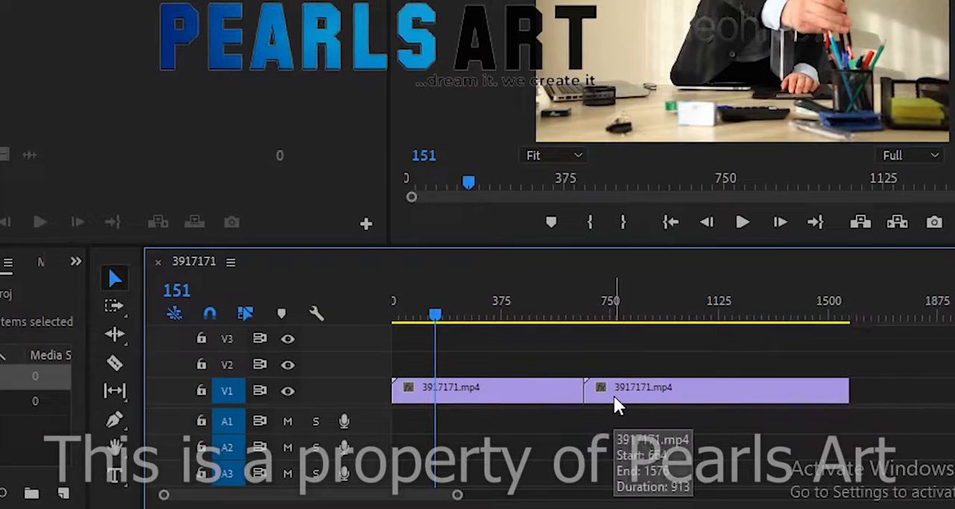
# Undo the gap deletion, and repeat deleting the gap and undoing it once more
pyautogui.hotkey('ctrl', 'z')
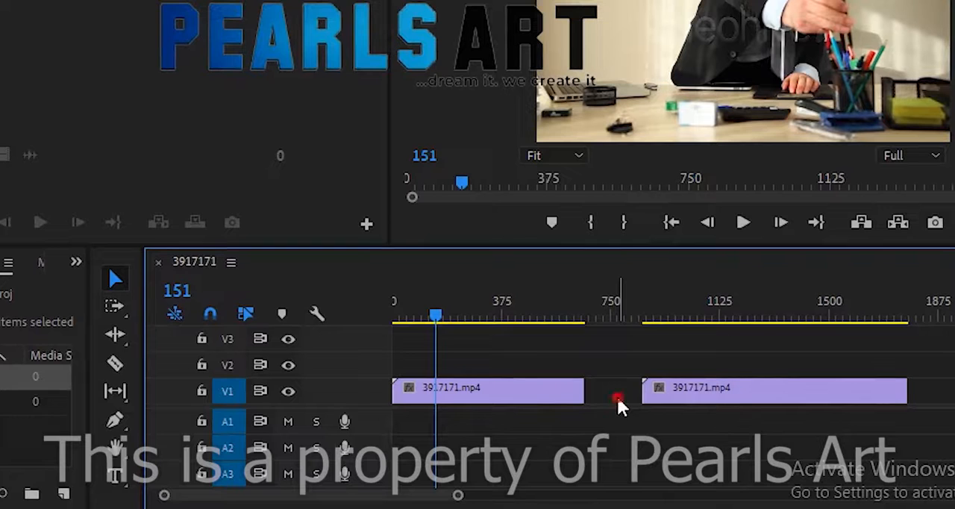
pyautogui.click(617, 395)
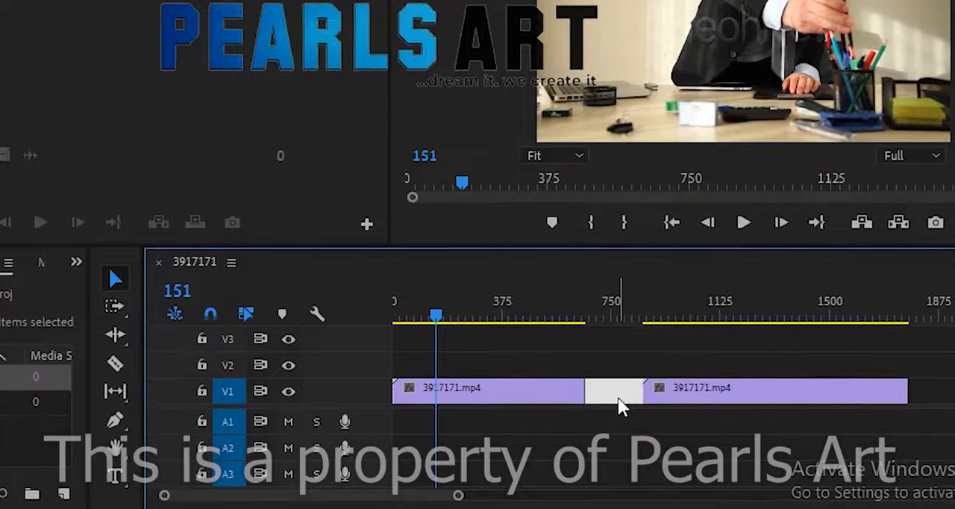
pyautogui.press('Delete')
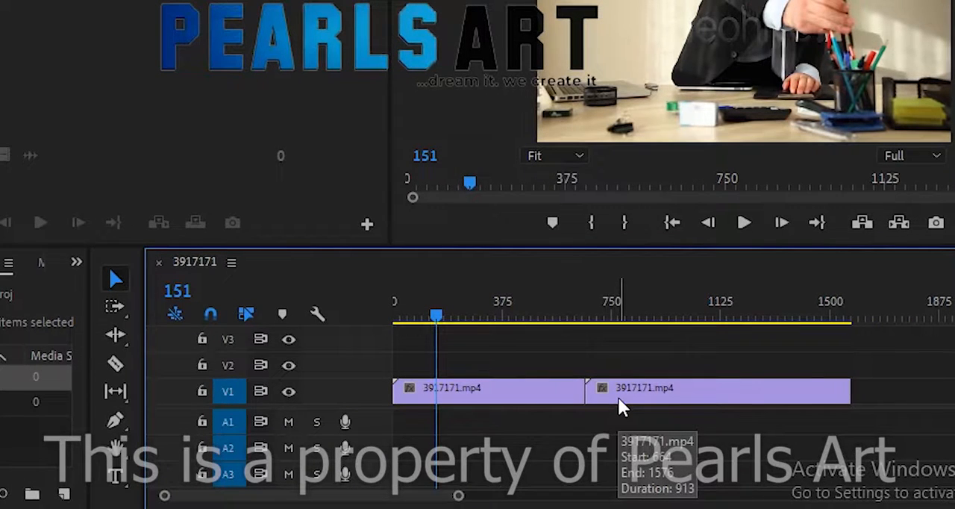
pyautogui.hotkey('ctrl', 'z')
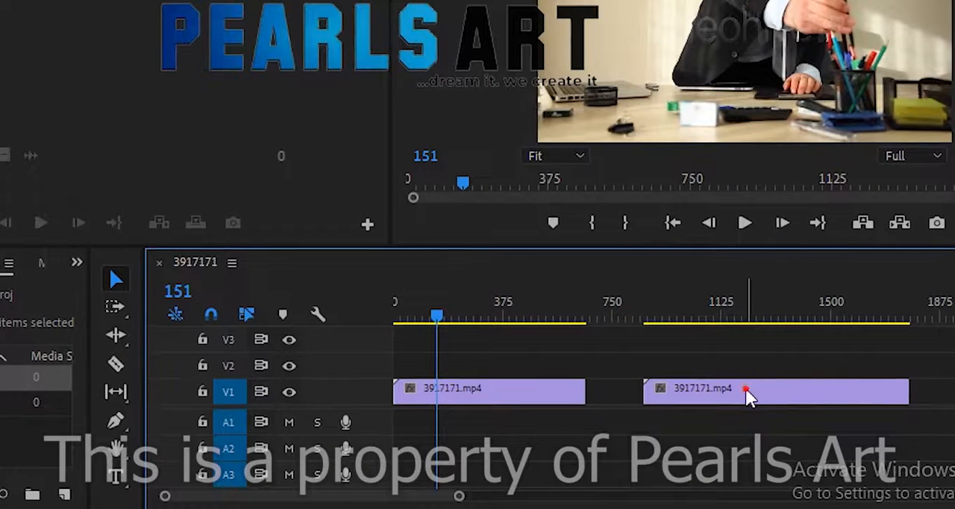
# Move the second clip closer to the first, and undo both this move and the first clip's trim
pyautogui.moveTo(749, 395); pyautogui.dragTo(705, 395)
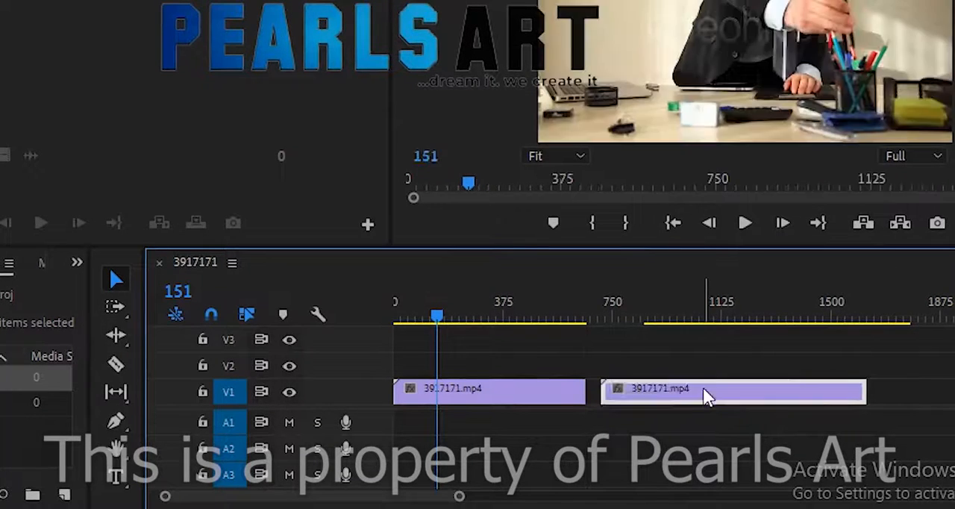
pyautogui.hotkey('ctrl', 'z')
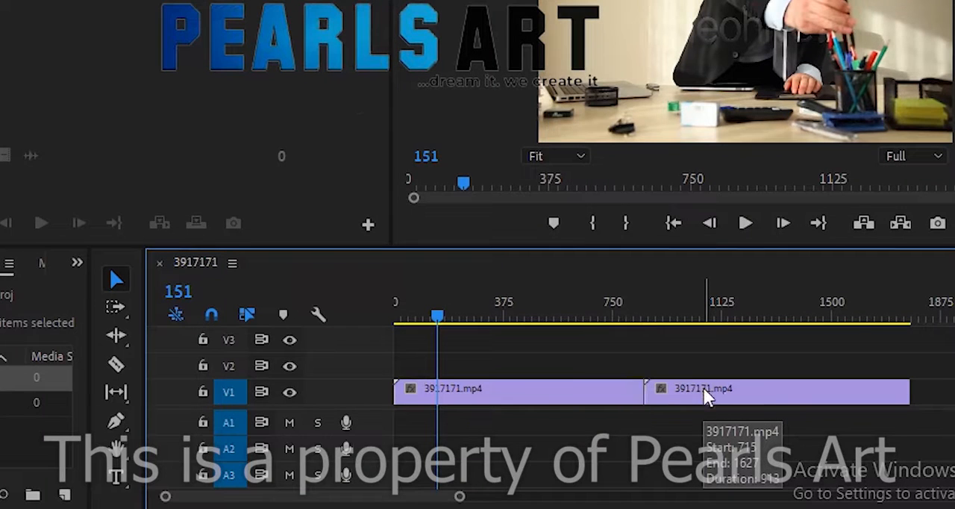
# Select the edit point at the end of the first clip with the Ripple Edit tool
pyautogui.click(120, 336)
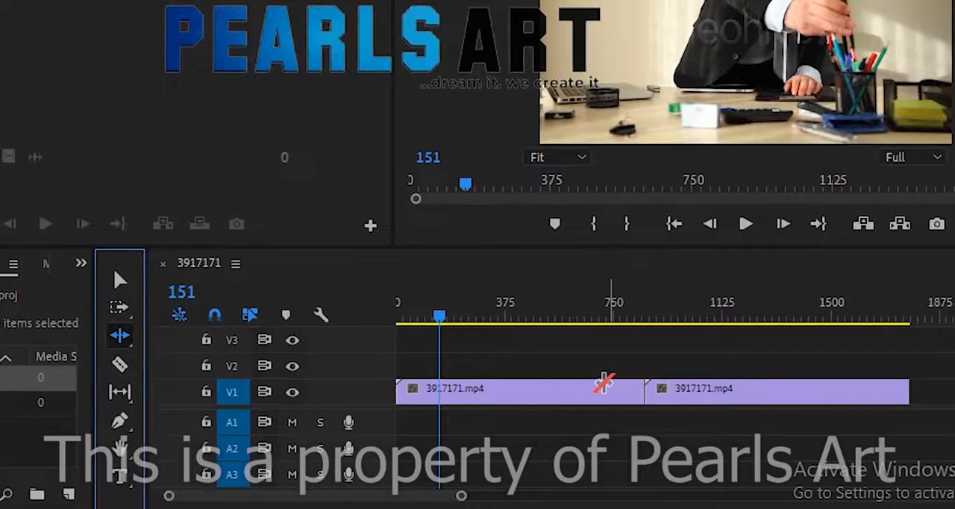
pyautogui.click(606, 383)
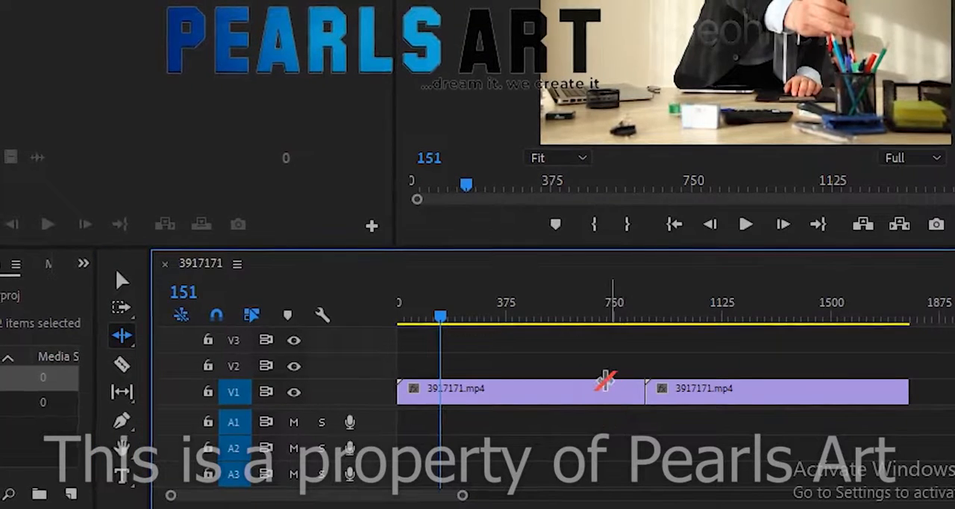
pyautogui.click(643, 388)
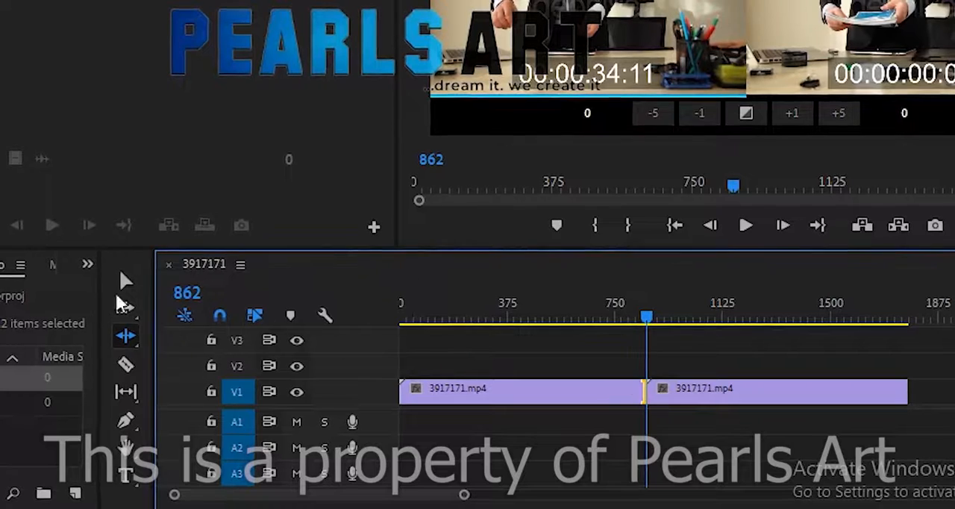
pyautogui.click(122, 280)
pyautogui.click(128, 334)
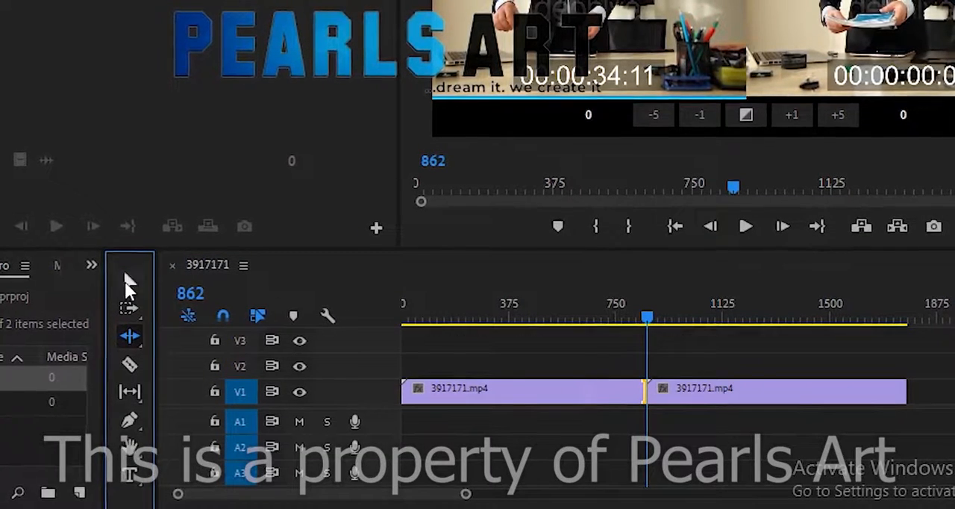
# Trim the first clip's end back to about frame 750 with the Selection tool
pyautogui.click(124, 281)
pyautogui.click(467, 386)
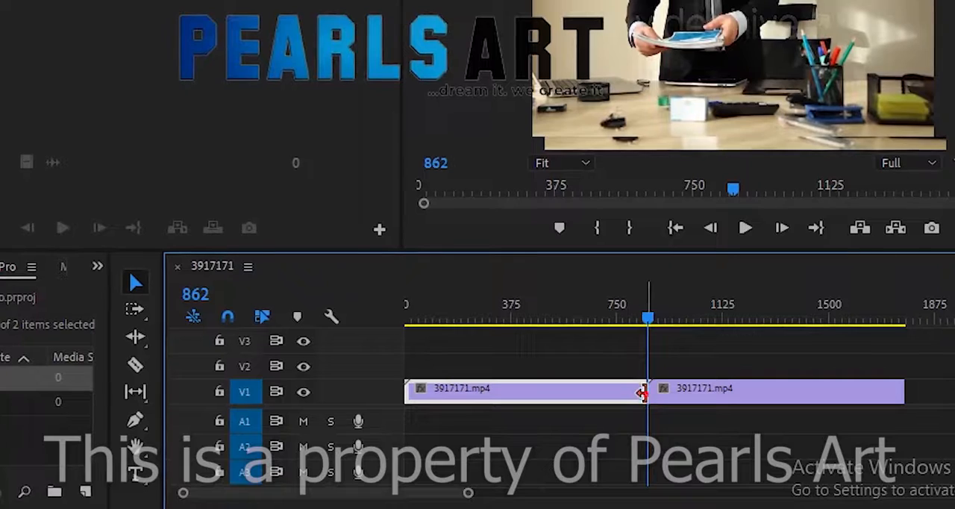
pyautogui.moveTo(642, 394); pyautogui.dragTo(610, 393)
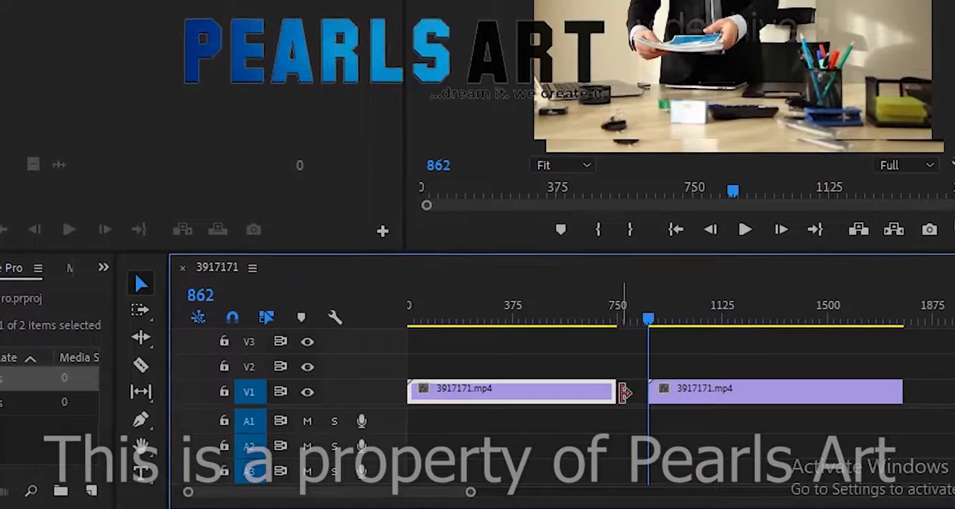
# Extend the first clip's end on V1 to meet the second clip's start at frame 862
pyautogui.moveTo(625, 393); pyautogui.dragTo(649, 394)
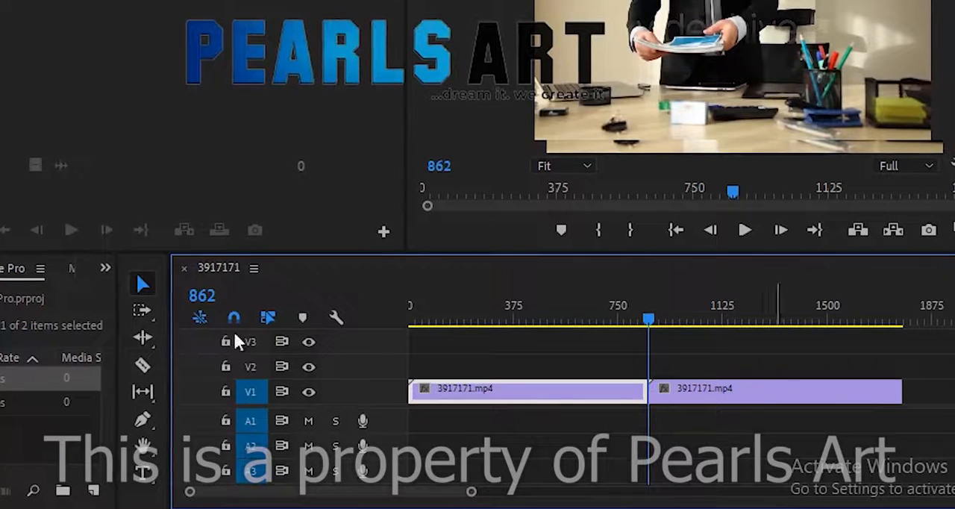
# Ripple trim the first clip's end back to about frame 675, and the second clip's start inward by 273 frames
pyautogui.click(142, 338)
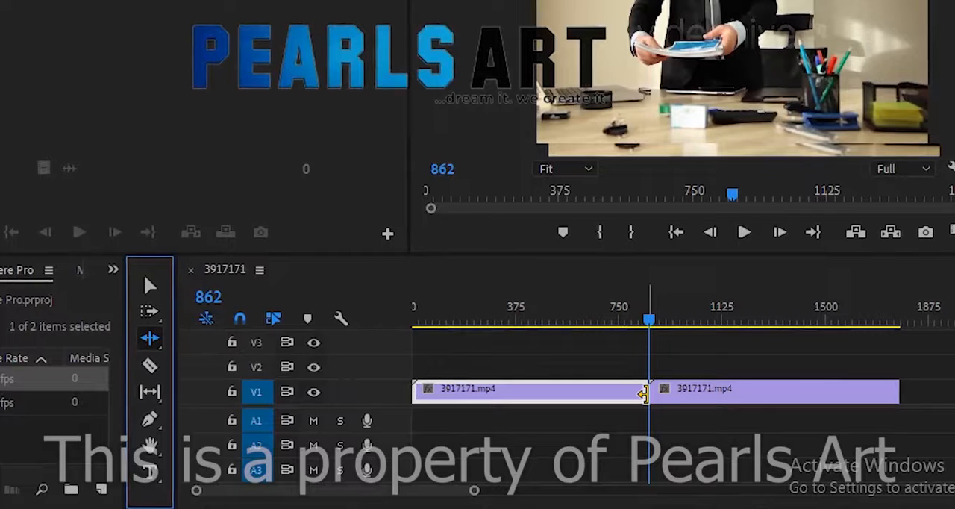
pyautogui.moveTo(642, 394); pyautogui.dragTo(593, 390)
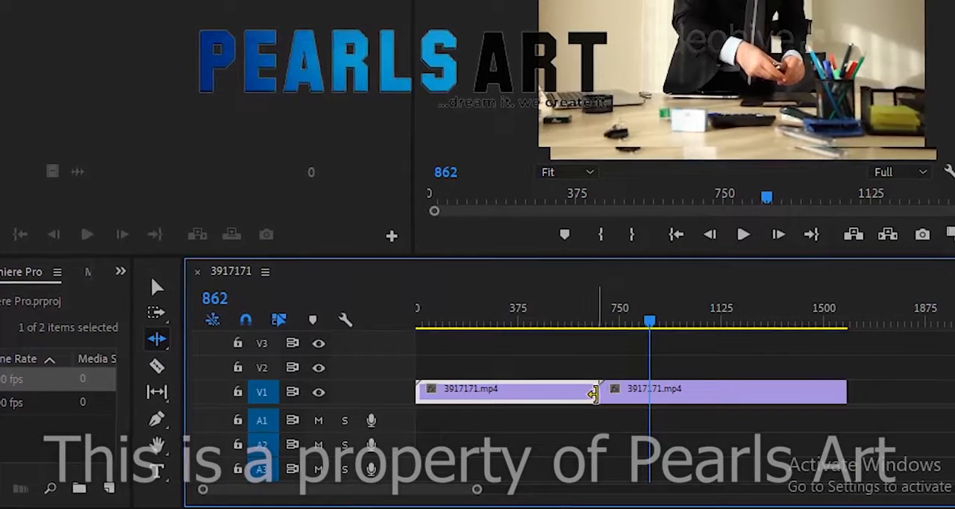
pyautogui.moveTo(597, 394); pyautogui.dragTo(678, 413)
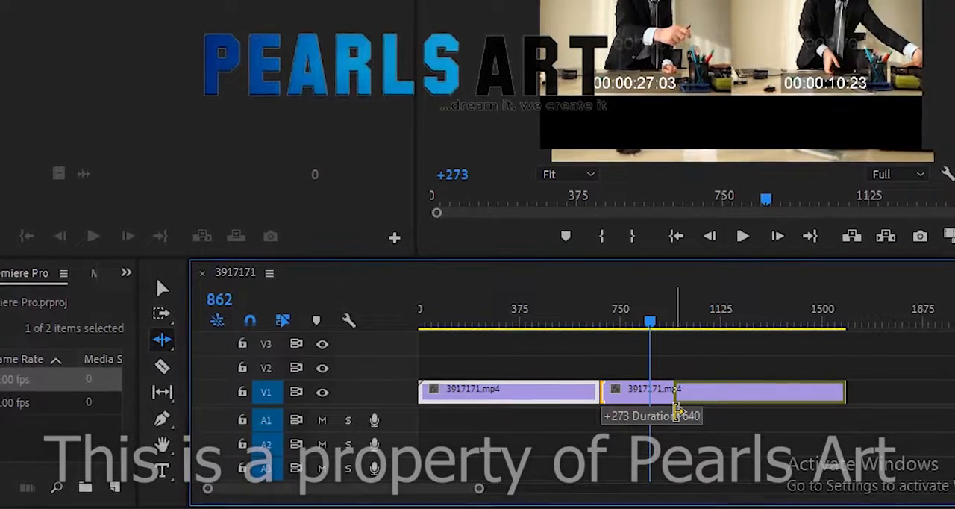
pyautogui.moveTo(677, 413); pyautogui.dragTo(672, 413)
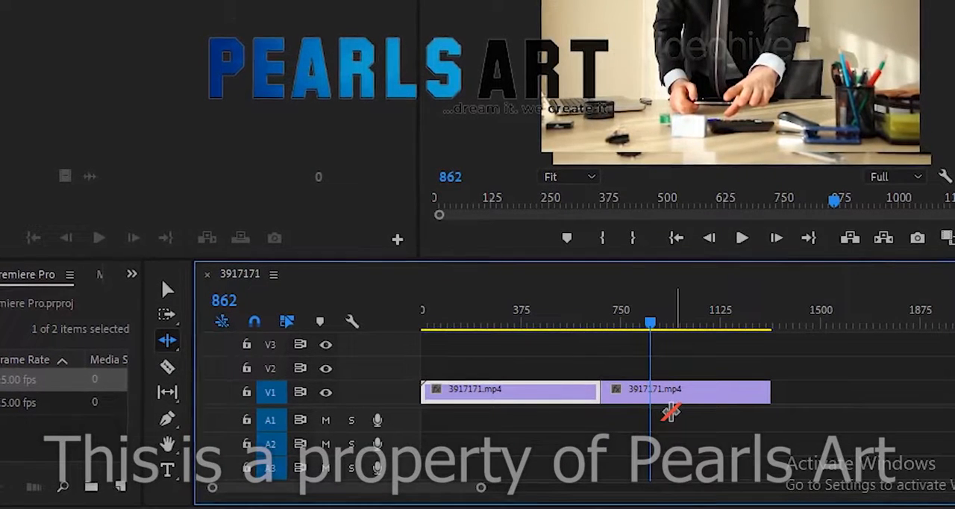
# Undo both ripple trims
pyautogui.hotkey('ctrl', 'z')
pyautogui.hotkey('ctrl', 'z')
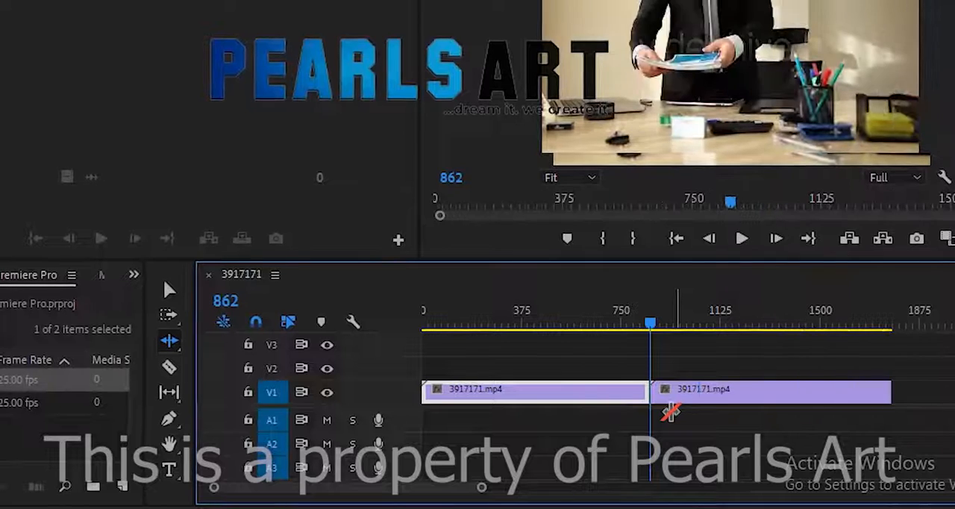
# Return the playhead to the sequence start and then place it at frame 93 using the Selection tool
pyautogui.click(180, 369)
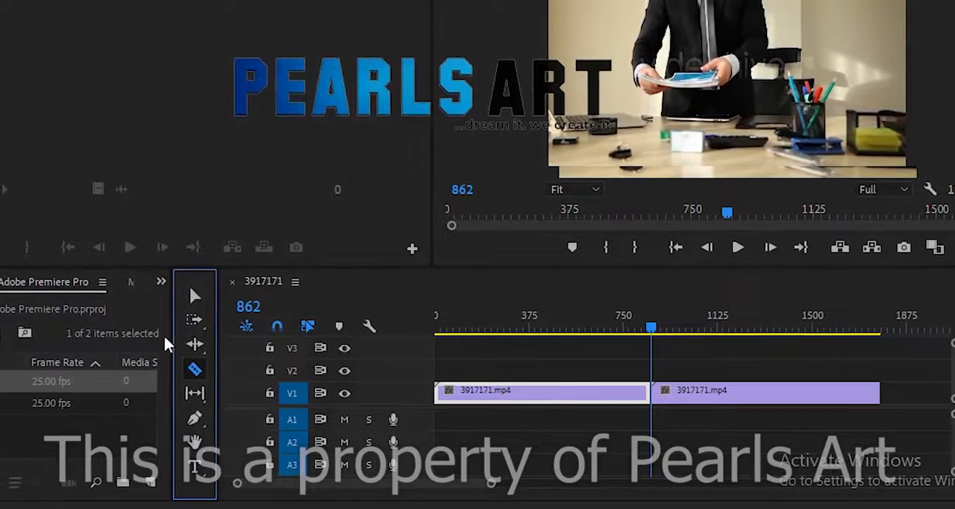
pyautogui.click(194, 302)
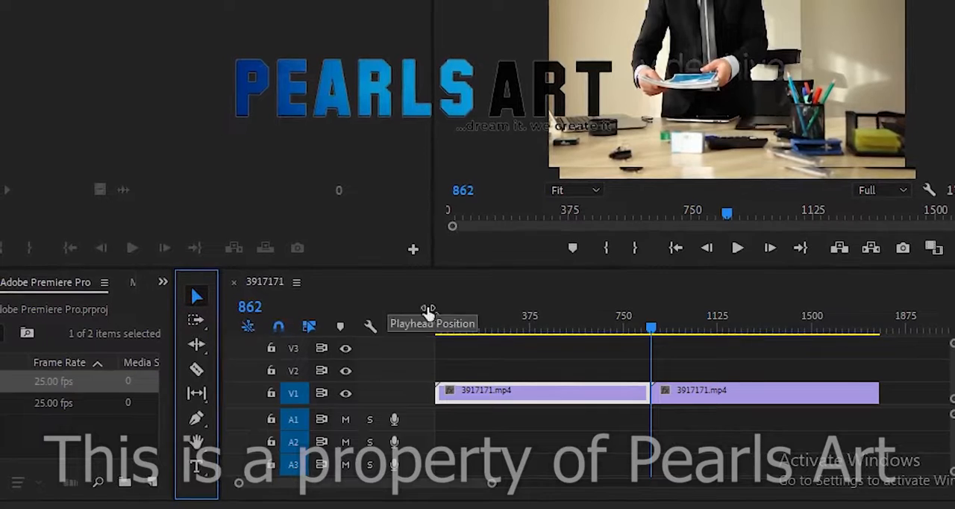
pyautogui.moveTo(504, 332); pyautogui.dragTo(385, 342)
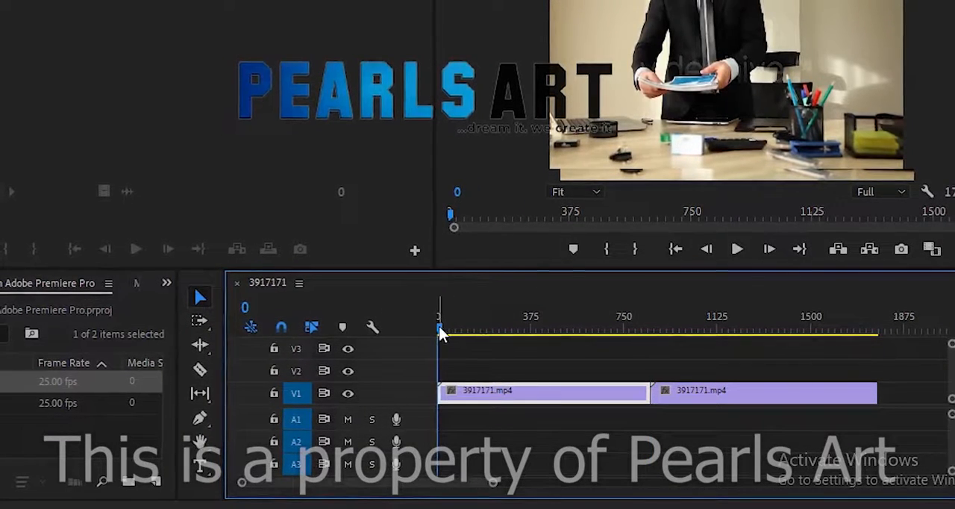
pyautogui.click(463, 332)
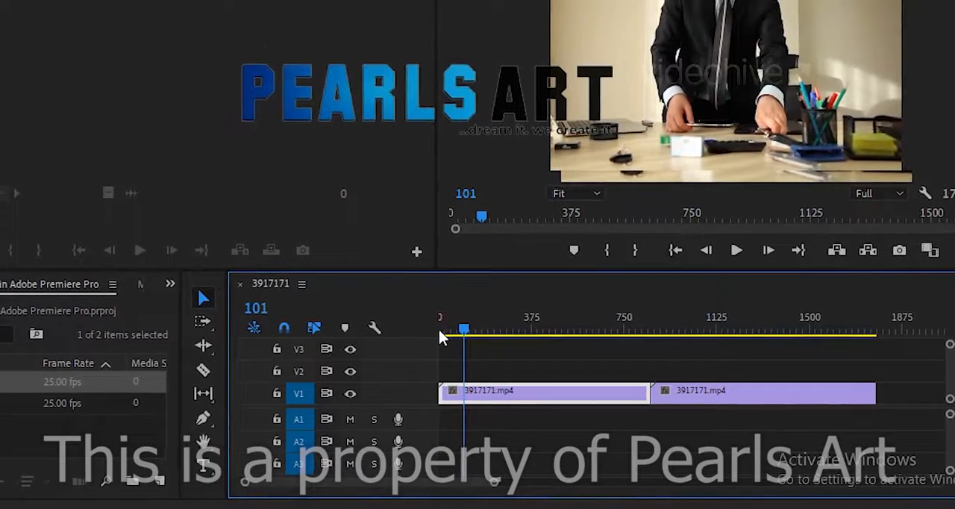
pyautogui.click(464, 330)
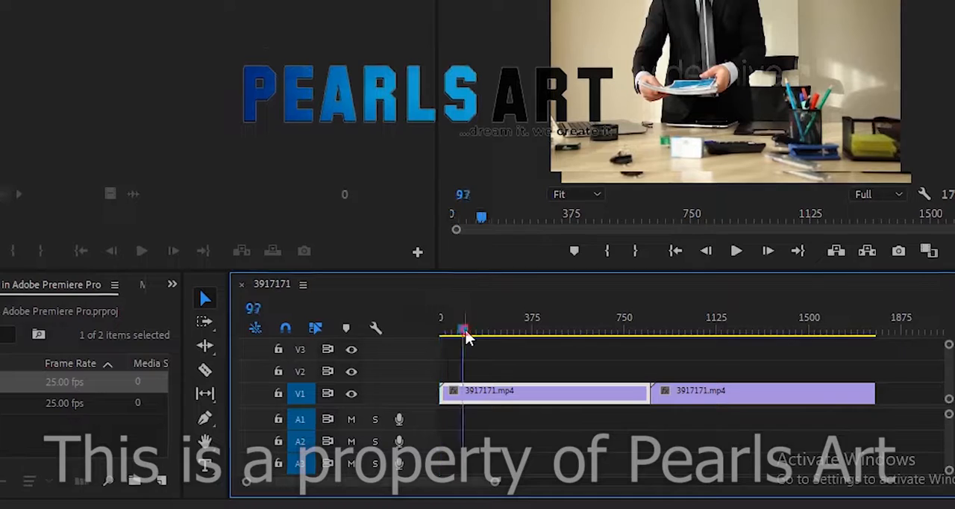
pyautogui.click(465, 330)
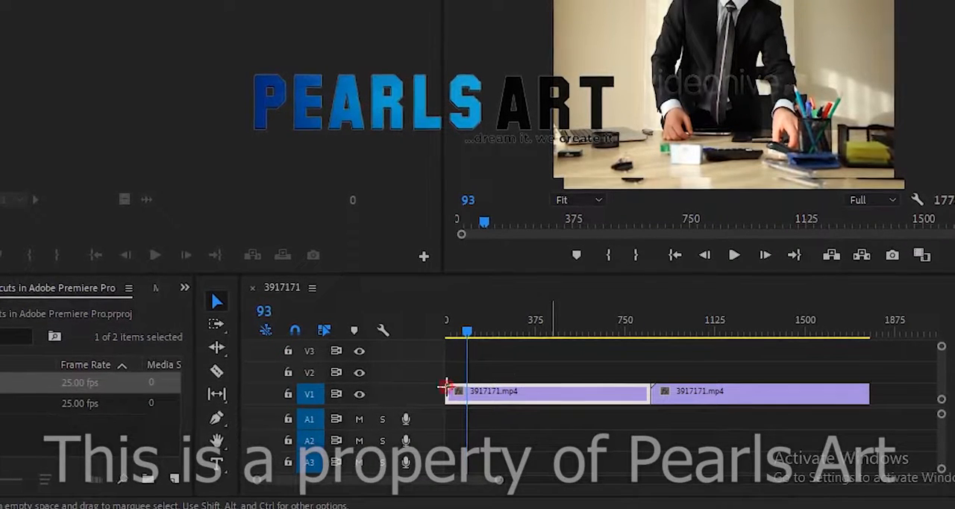
pyautogui.click(446, 386)
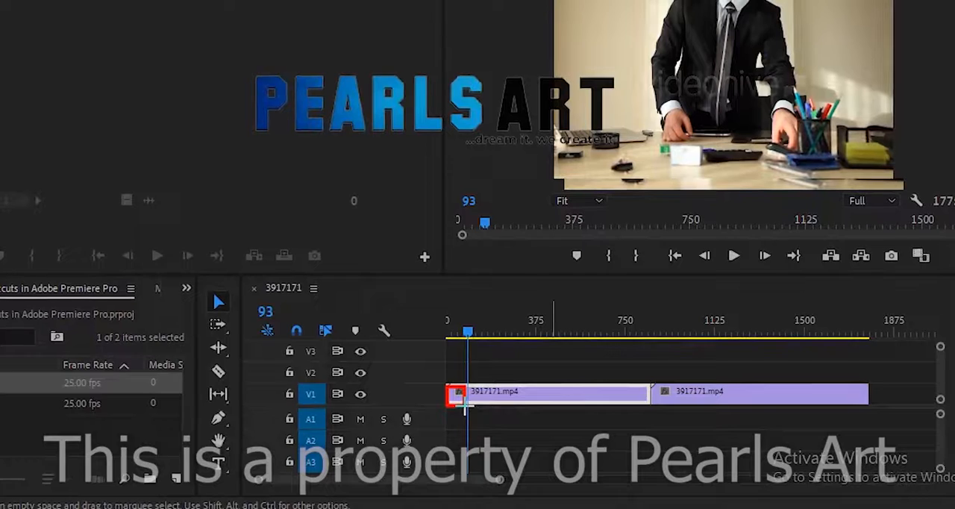
pyautogui.hotkey('ctrl', 'z')
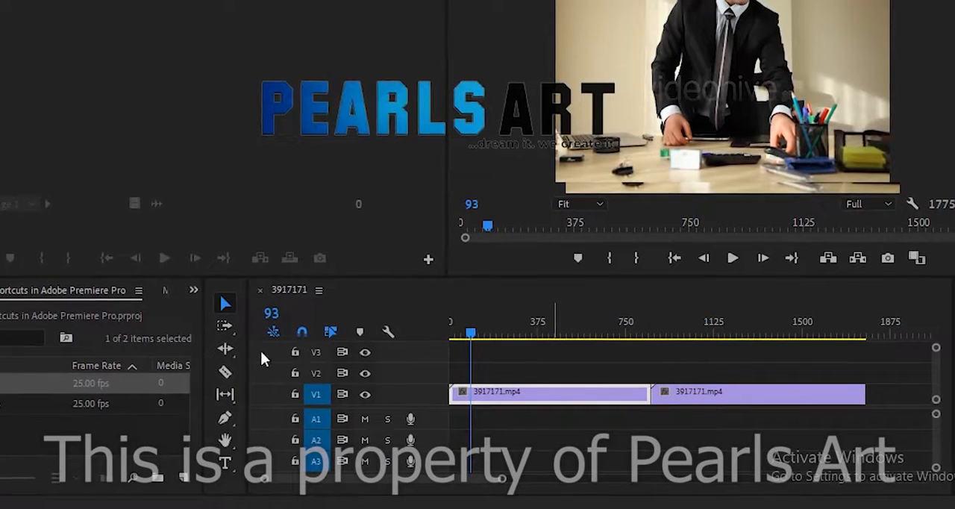
# Cut the first clip at frame 93 with the Razor tool and delete the piece before the cut
pyautogui.click(231, 372)
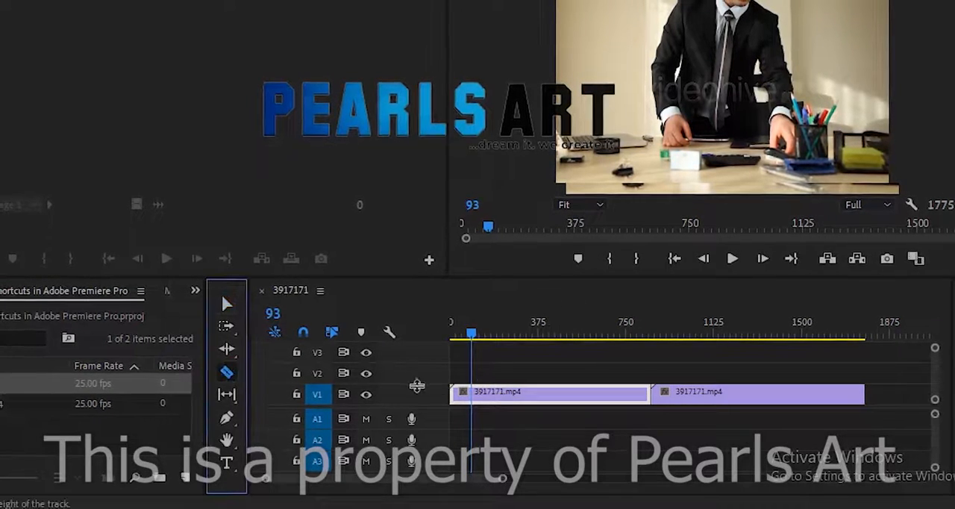
pyautogui.click(472, 390)
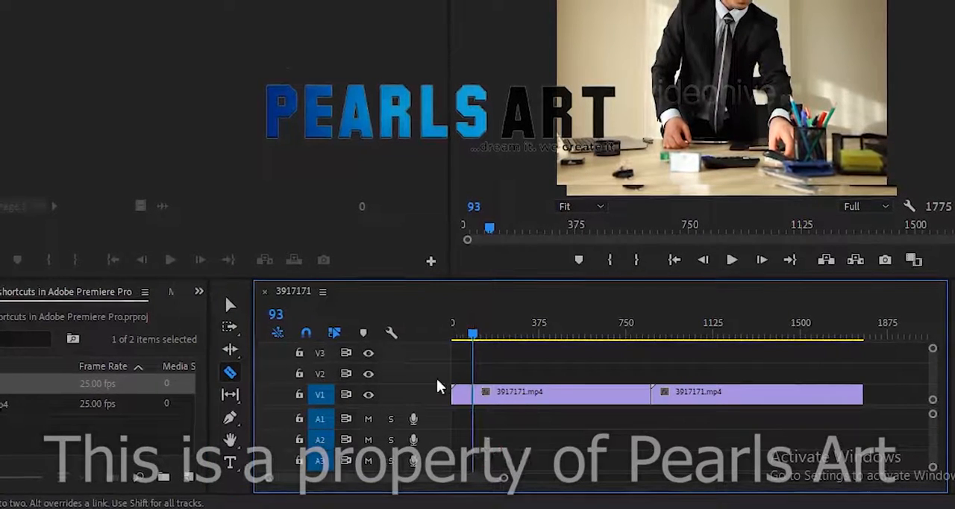
pyautogui.click(231, 305)
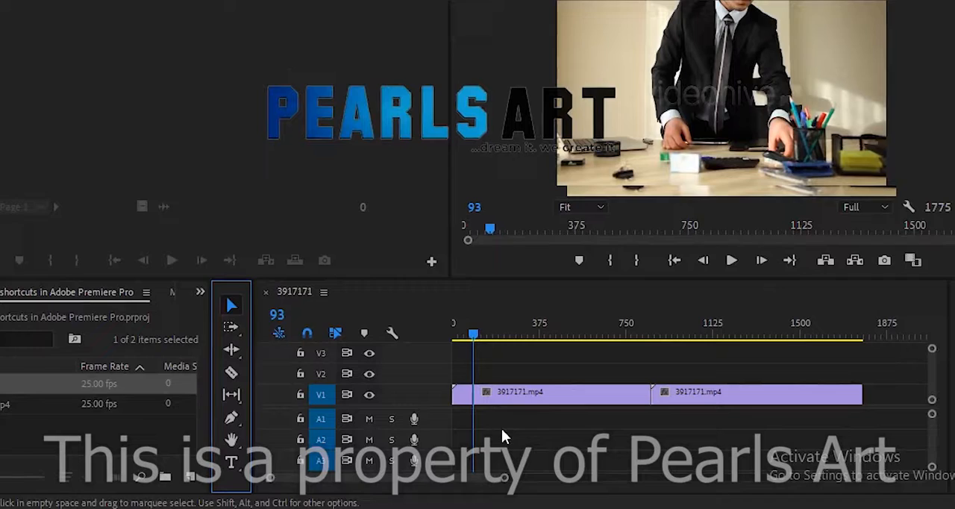
pyautogui.click(462, 393)
pyautogui.press('Delete')
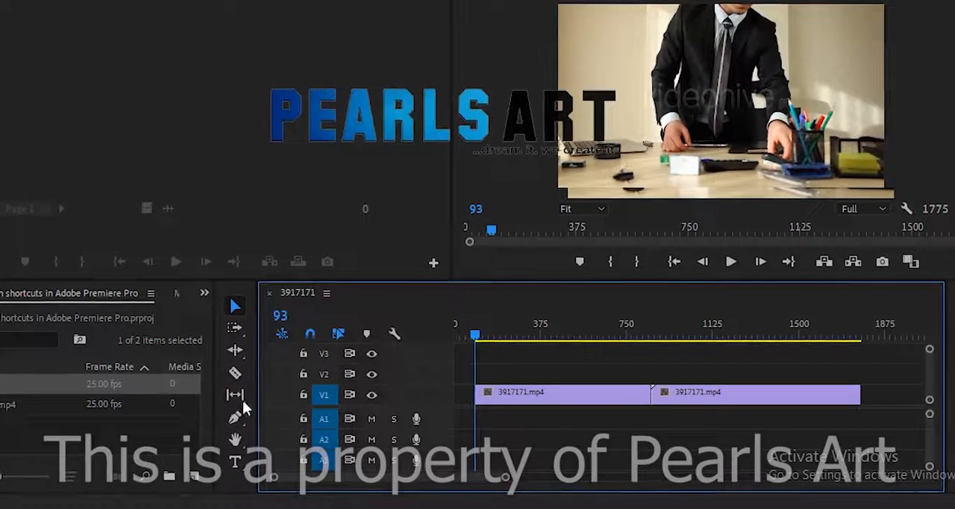
# Razor the remaining part of the first clip into four pieces at about frames 265, 560 and 725
pyautogui.click(234, 372)
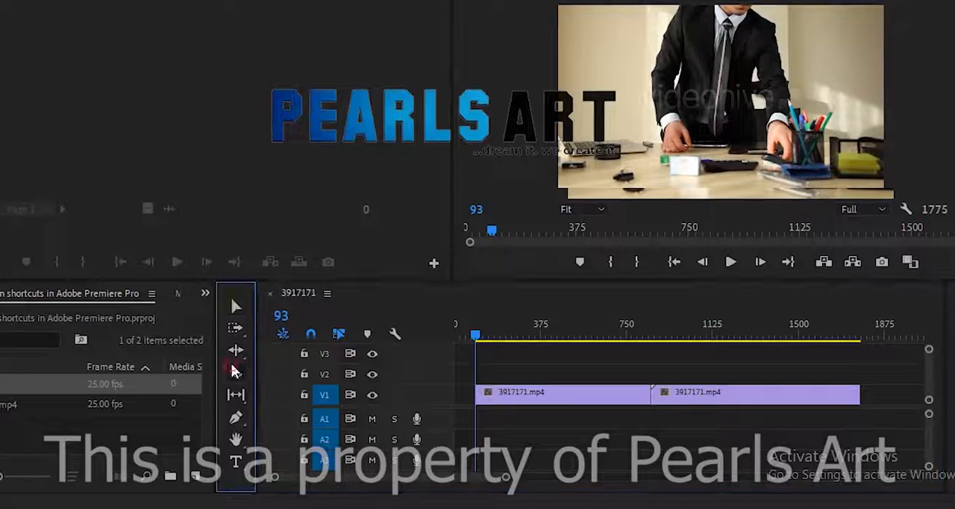
pyautogui.click(517, 396)
pyautogui.click(585, 395)
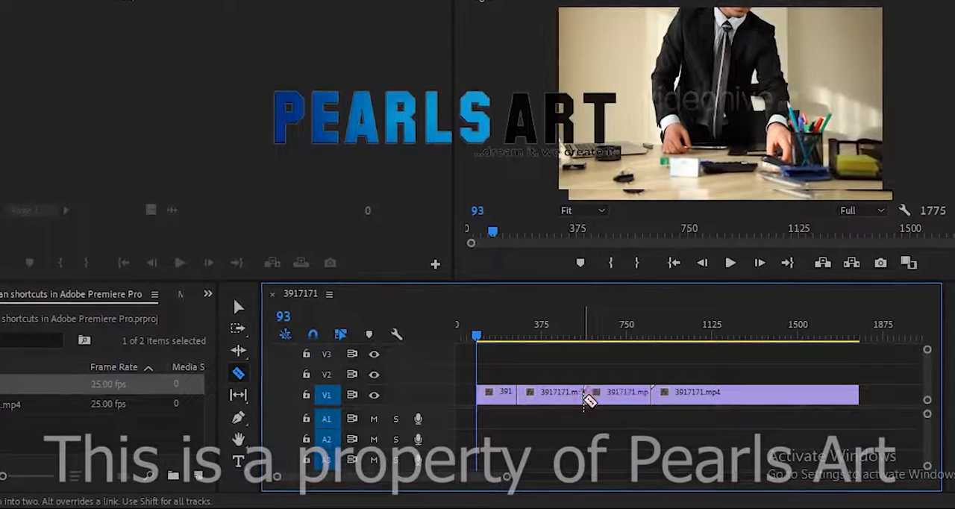
pyautogui.click(623, 395)
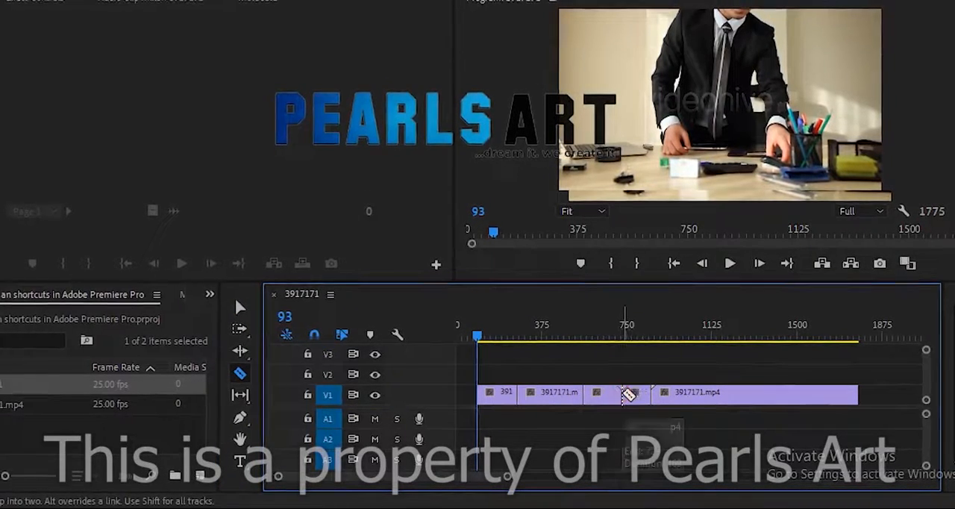
# Rearrange the cut pieces: the first to the sequence start, the second to track V2, the third and fourth to V3
pyautogui.click(238, 314)
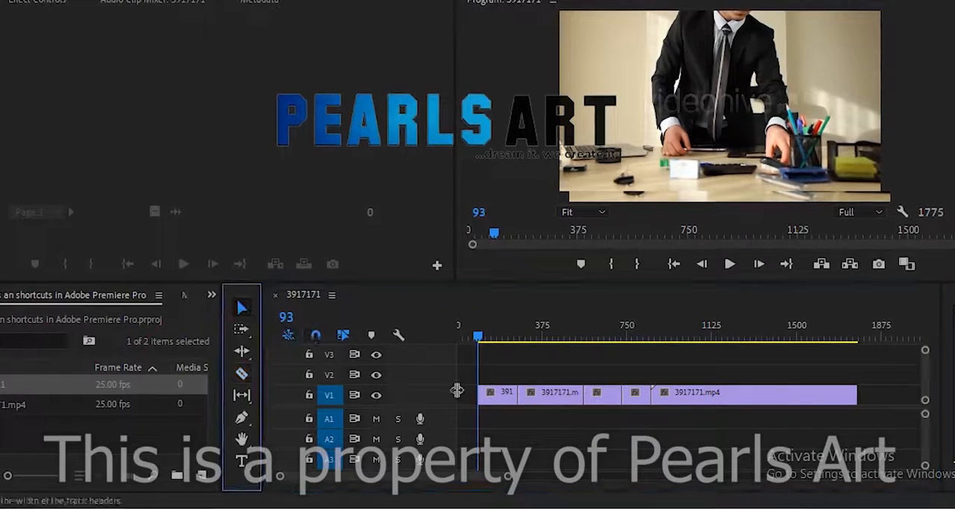
pyautogui.moveTo(506, 396); pyautogui.dragTo(483, 399)
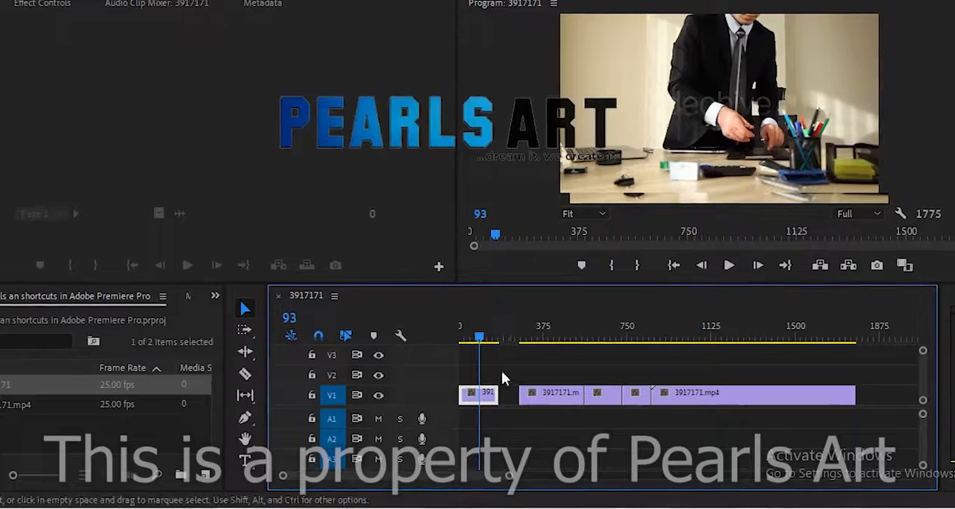
pyautogui.click(558, 397)
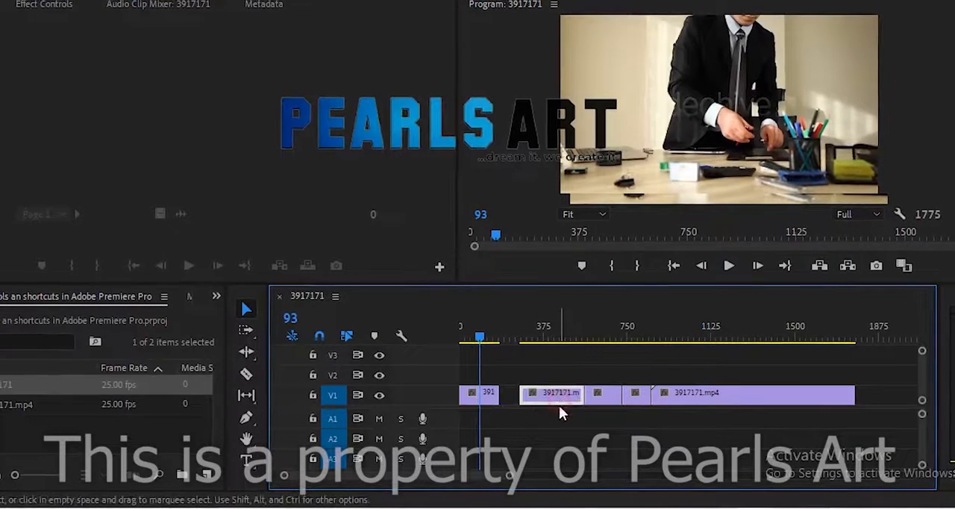
pyautogui.moveTo(560, 407); pyautogui.dragTo(651, 358)
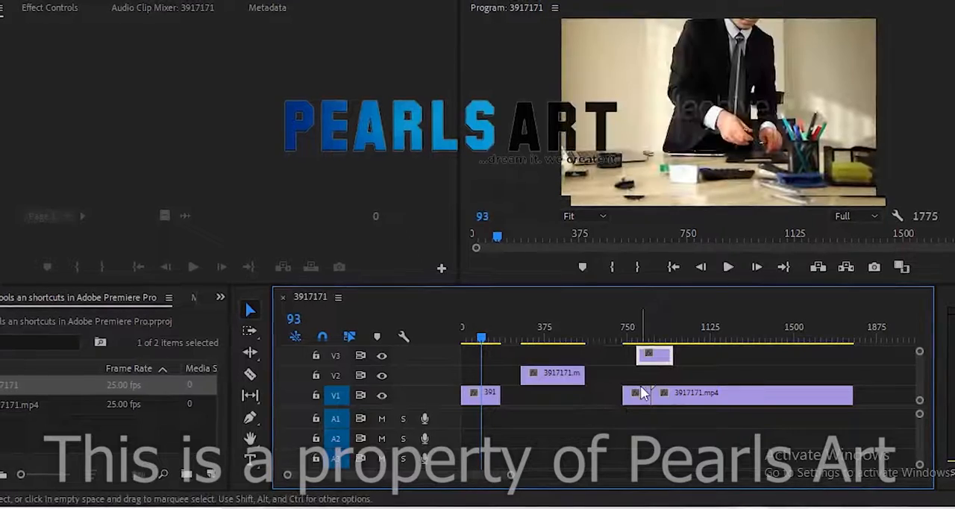
pyautogui.moveTo(644, 392); pyautogui.dragTo(716, 355)
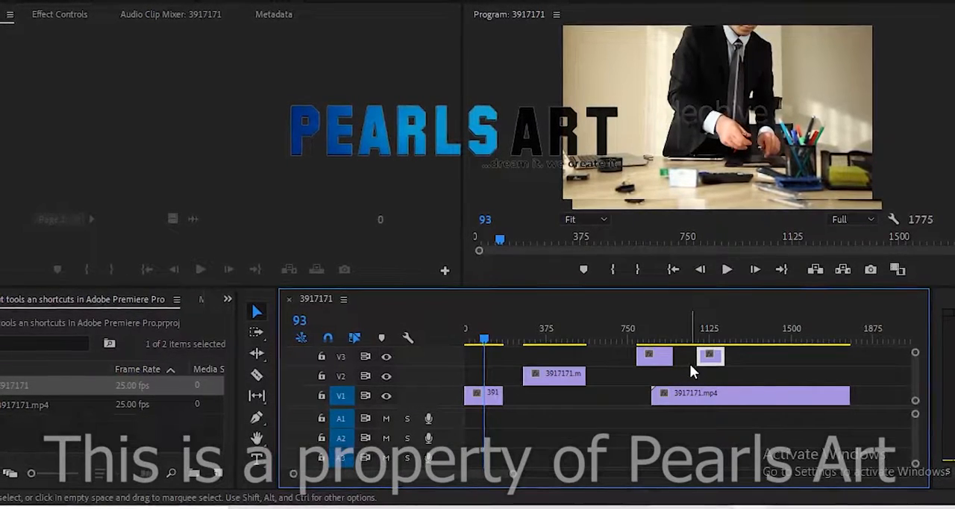
# Undo the moves of the cut pieces, the deletion of the opening piece and all the razor cuts
pyautogui.hotkey('ctrl', 'z')
pyautogui.hotkey('ctrl', 'z')
pyautogui.hotkey('ctrl', 'z')
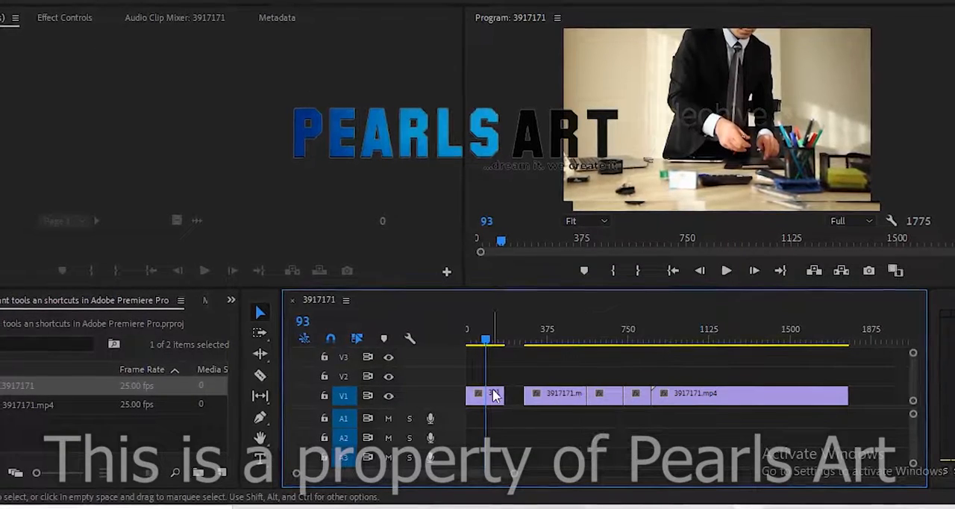
pyautogui.hotkey('ctrl', 'z')
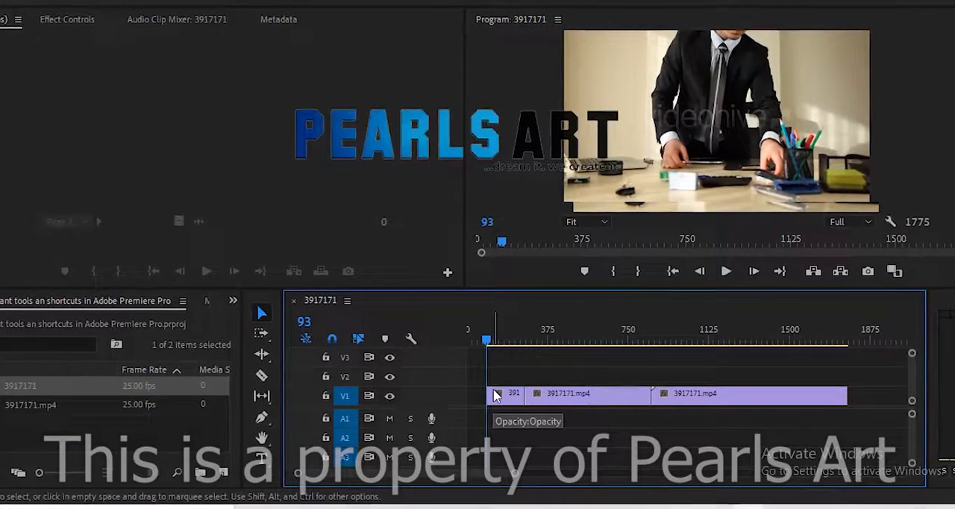
pyautogui.hotkey('ctrl', 'z')
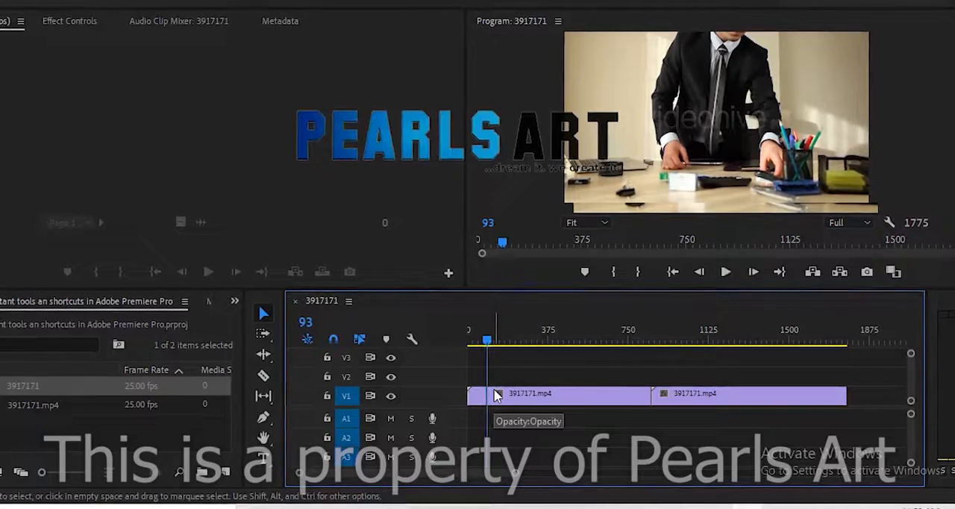
pyautogui.hotkey('ctrl', 'z')
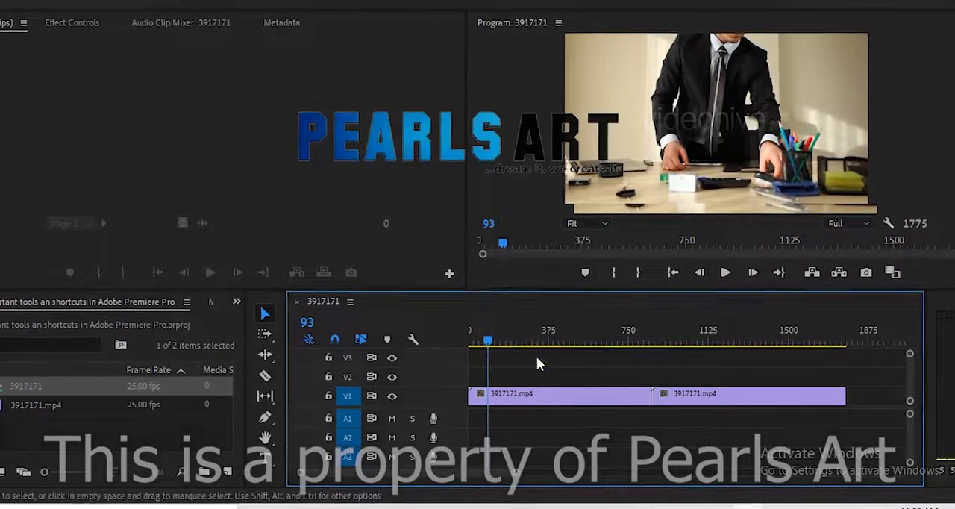
# Slip the footage inside the first clip back and forth with the Slip tool, and deselect the clip with the Selection tool
pyautogui.click(270, 406)
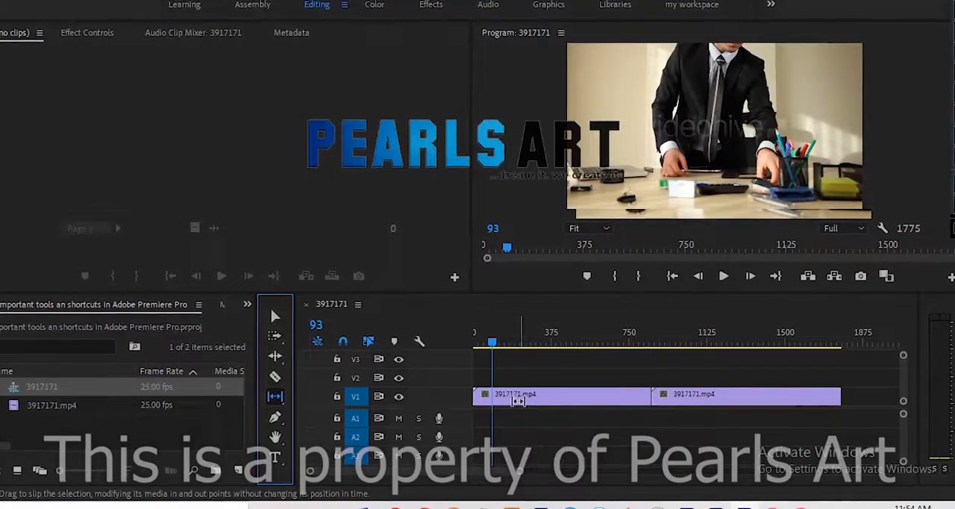
pyautogui.moveTo(509, 393); pyautogui.dragTo(584, 390)
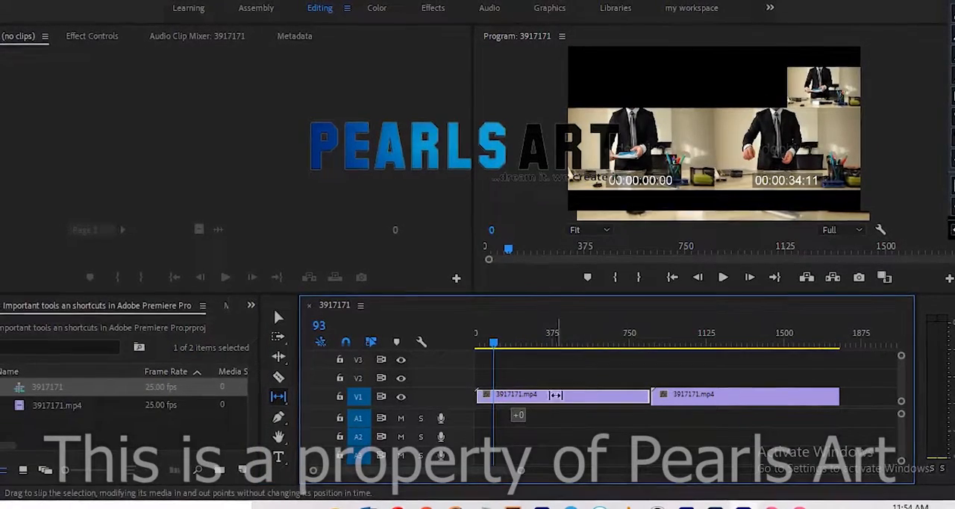
pyautogui.moveTo(505, 395)
pyautogui.mouseDown()
pyautogui.moveTo(493, 395)
pyautogui.moveTo(504, 395)
pyautogui.mouseUp()
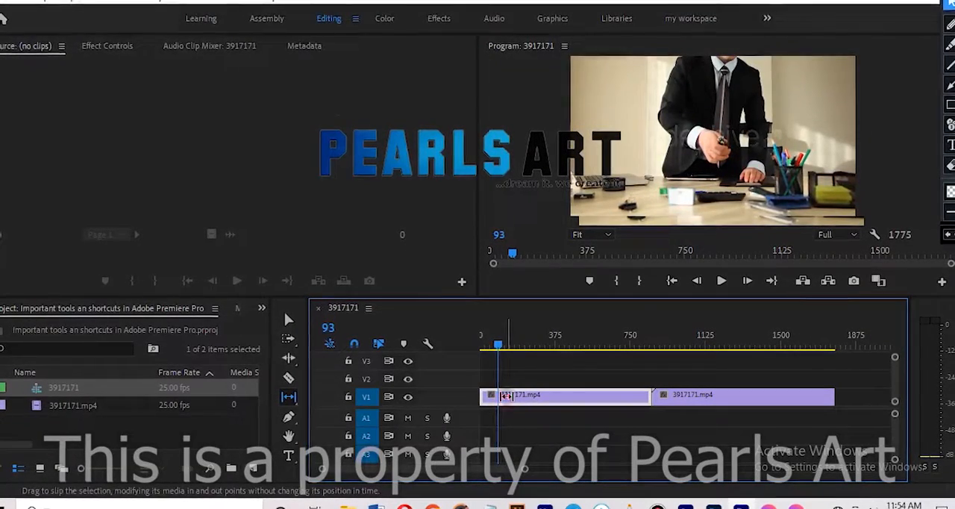
pyautogui.moveTo(506, 396); pyautogui.dragTo(645, 396)
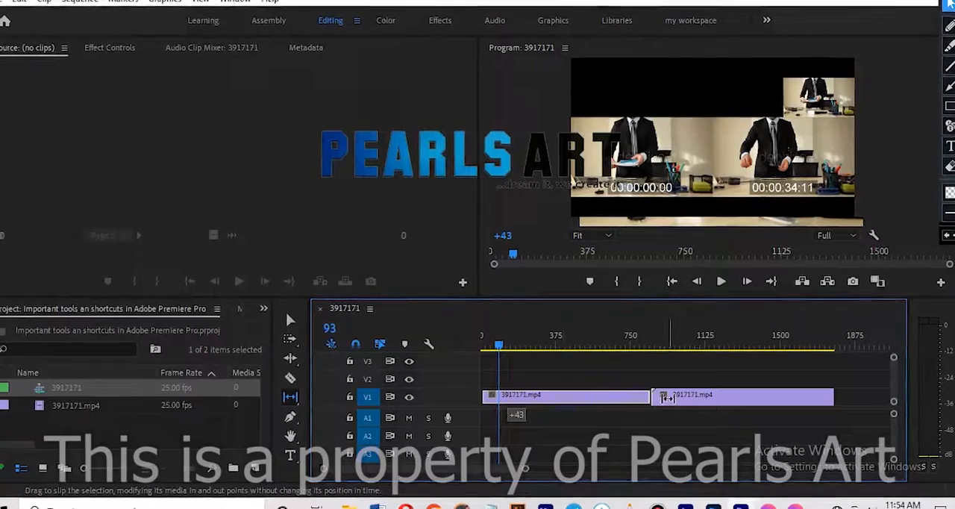
pyautogui.moveTo(512, 409); pyautogui.dragTo(497, 392)
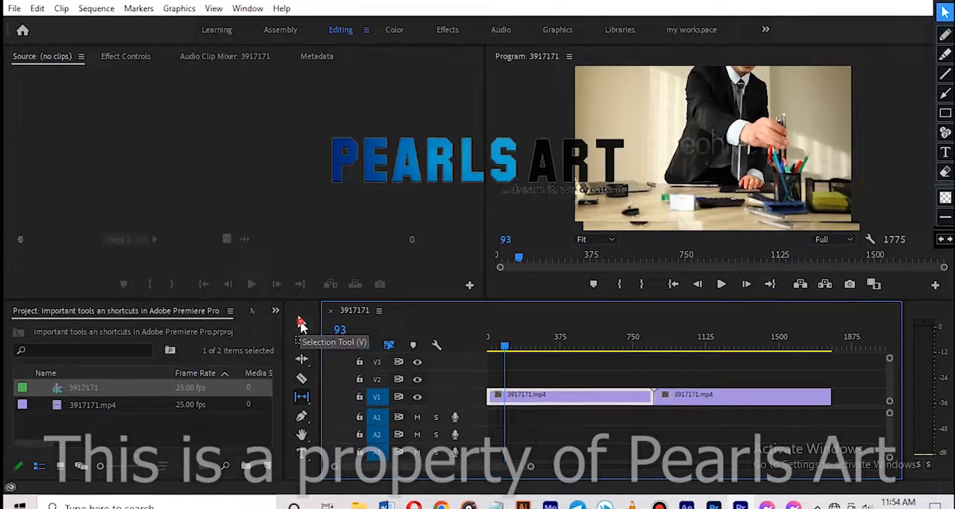
pyautogui.click(302, 321)
pyautogui.click(562, 425)
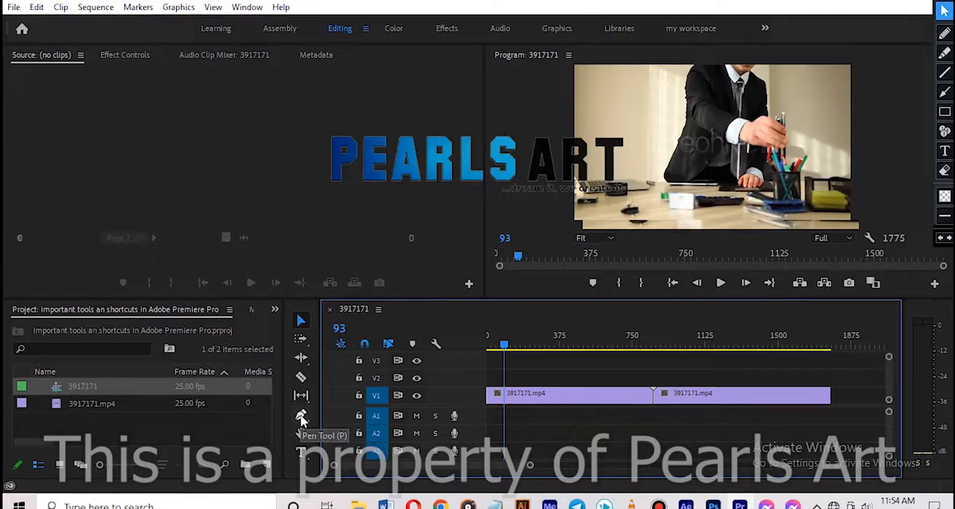
# Start a graphic over the video at frame 93 with the Pen tool, and return to the Selection tool
pyautogui.click(301, 418)
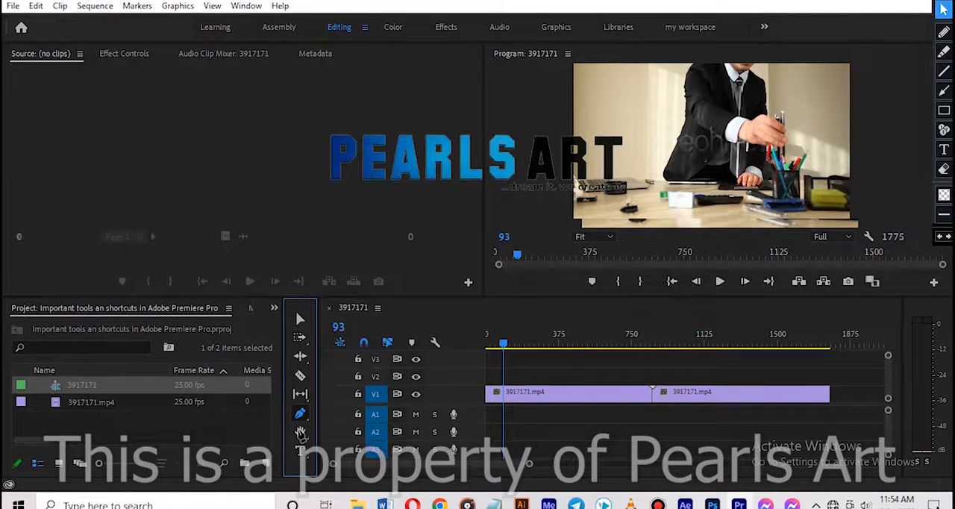
pyautogui.click(299, 319)
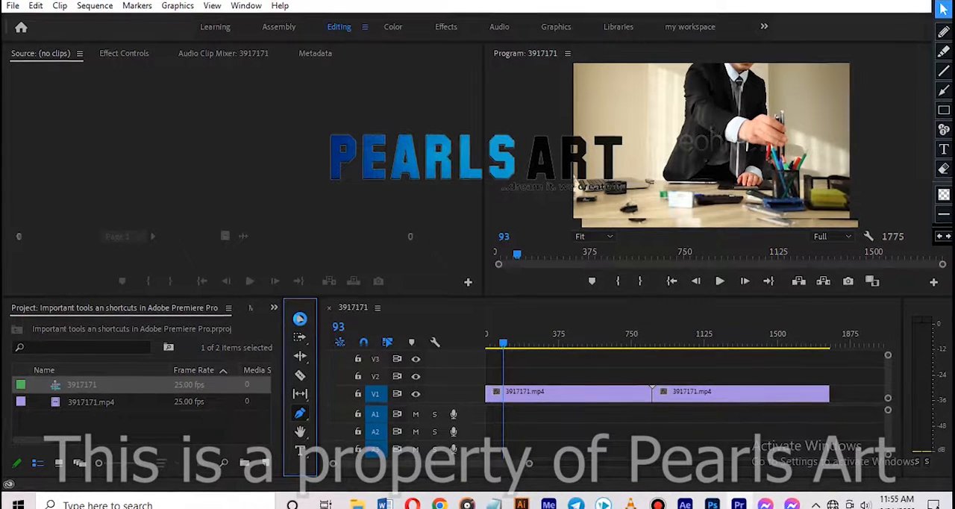
pyautogui.click(300, 324)
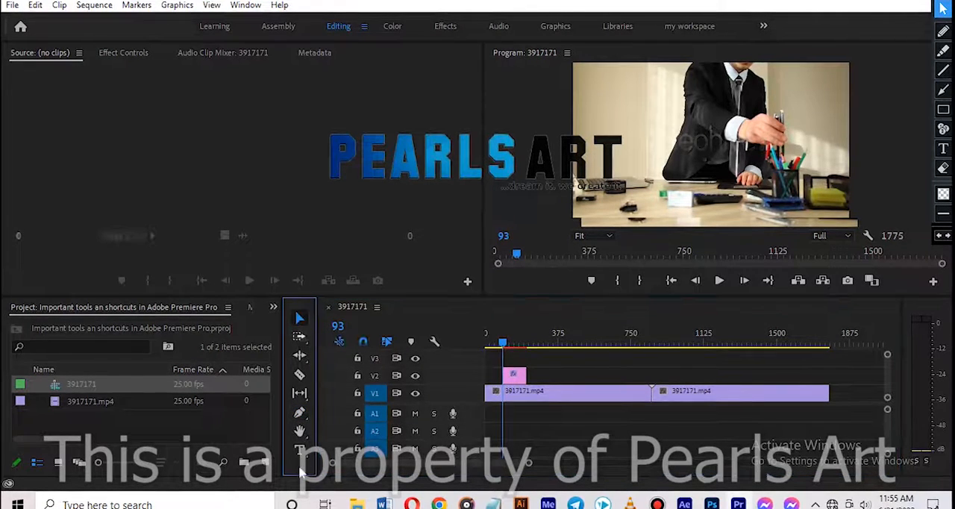
# Activate the Hand tool and enlarge the Program monitor preview to 100%
pyautogui.click(299, 427)
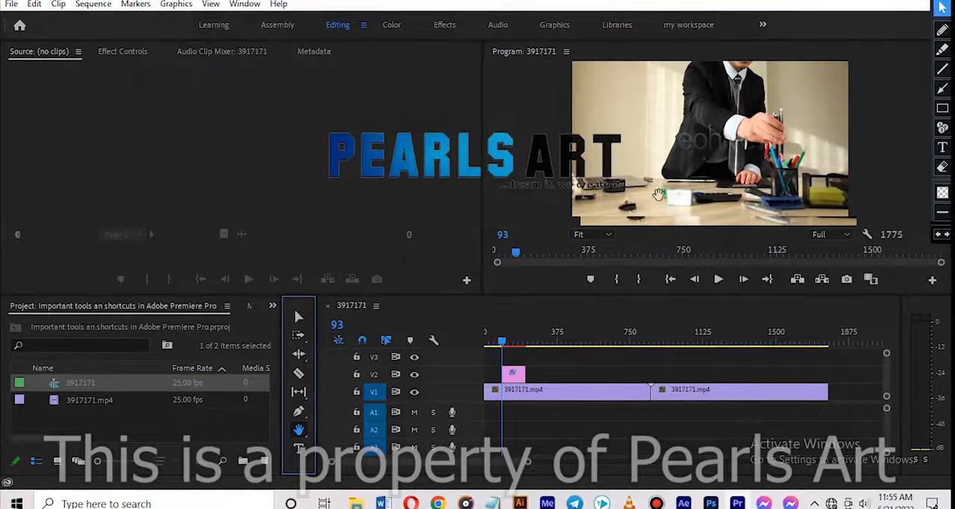
pyautogui.click(605, 236)
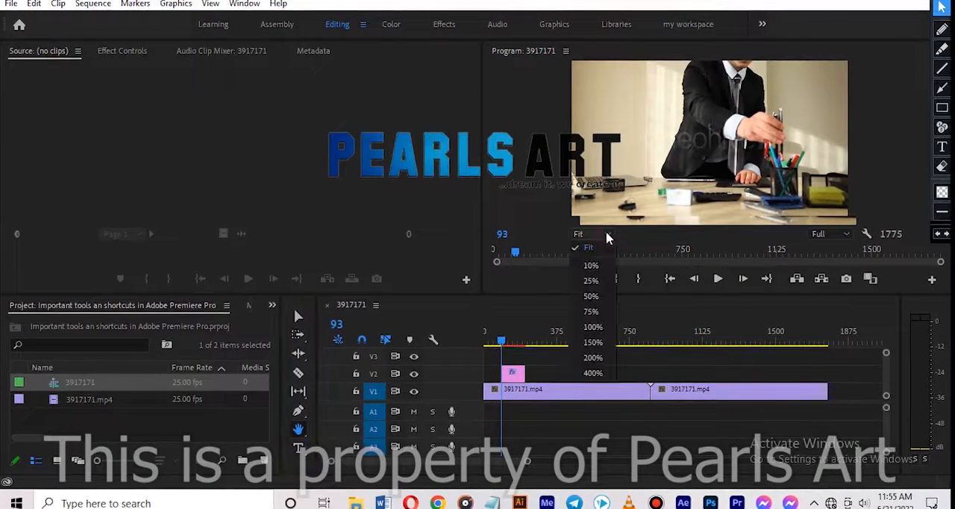
pyautogui.click(589, 326)
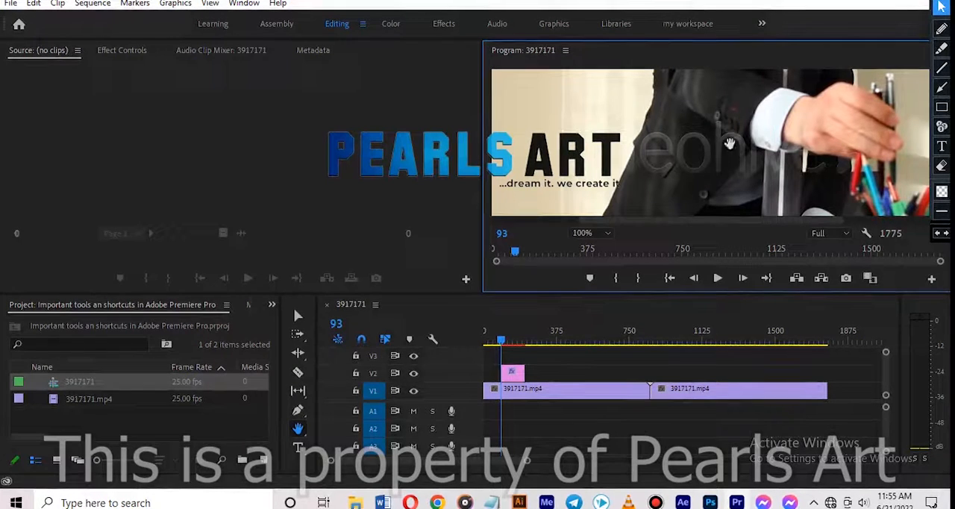
# Move the floating annotation toolbar away from the preview and pan the enlarged picture in several directions with the Hand tool
pyautogui.moveTo(935, 0)
pyautogui.mouseDown()
pyautogui.moveTo(268, 82)
pyautogui.moveTo(73, 56)
pyautogui.mouseUp()
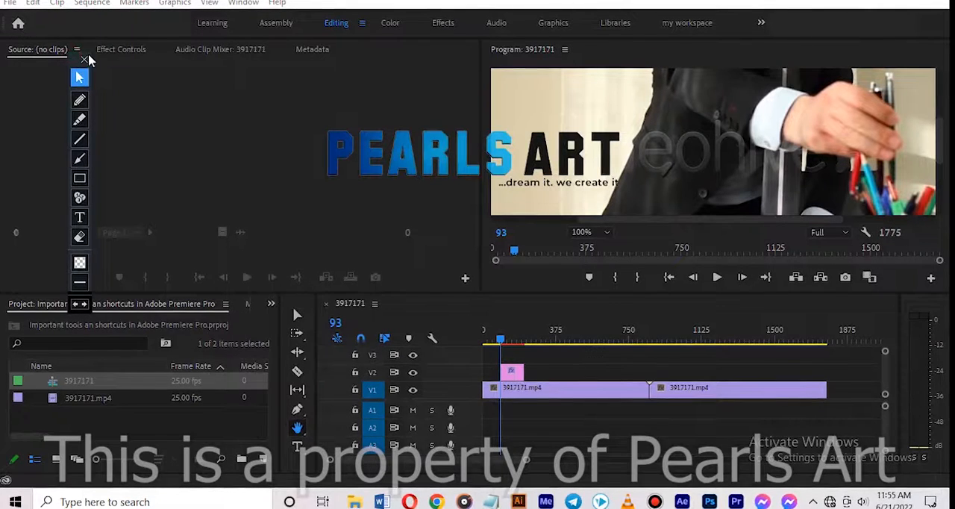
pyautogui.moveTo(87, 60); pyautogui.dragTo(44, 36)
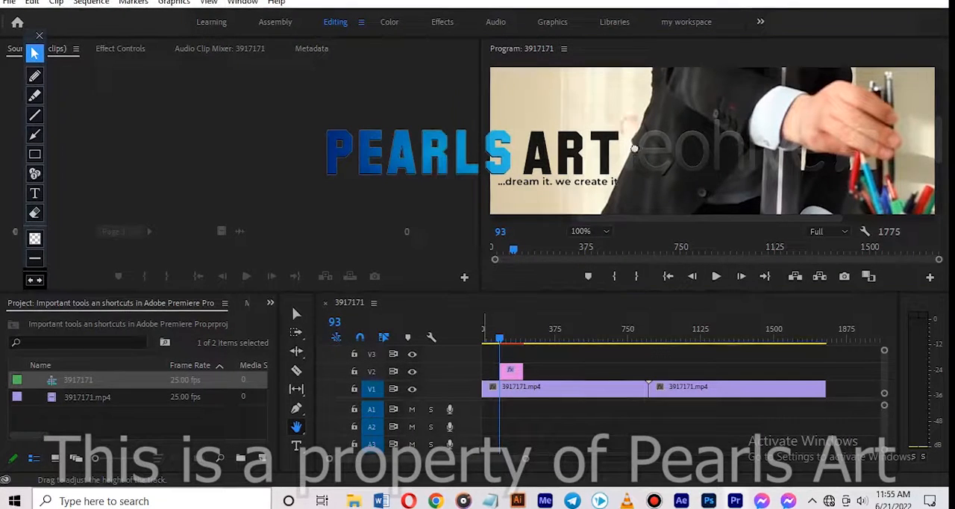
pyautogui.moveTo(633, 151); pyautogui.dragTo(635, 296)
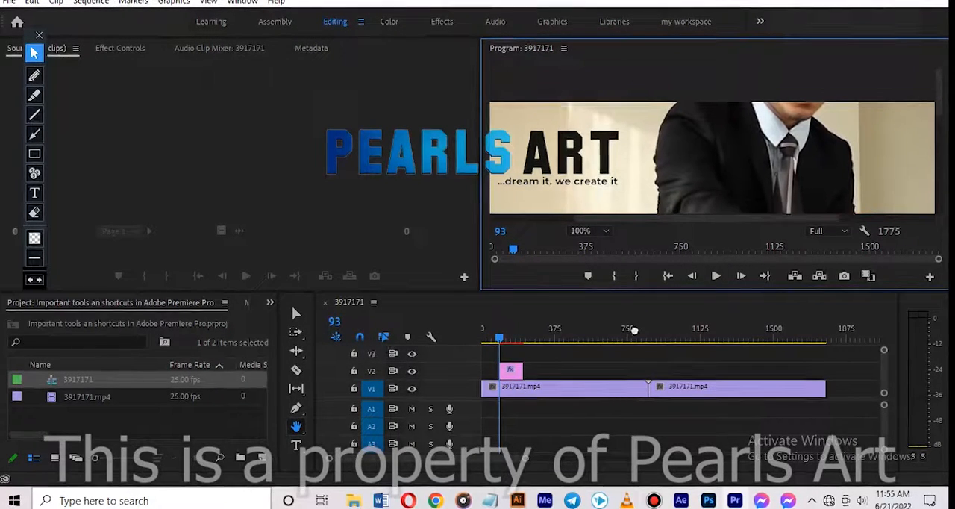
pyautogui.moveTo(630, 169)
pyautogui.mouseDown()
pyautogui.moveTo(607, 96)
pyautogui.moveTo(563, 8)
pyautogui.moveTo(548, 1)
pyautogui.moveTo(568, 3)
pyautogui.mouseUp()
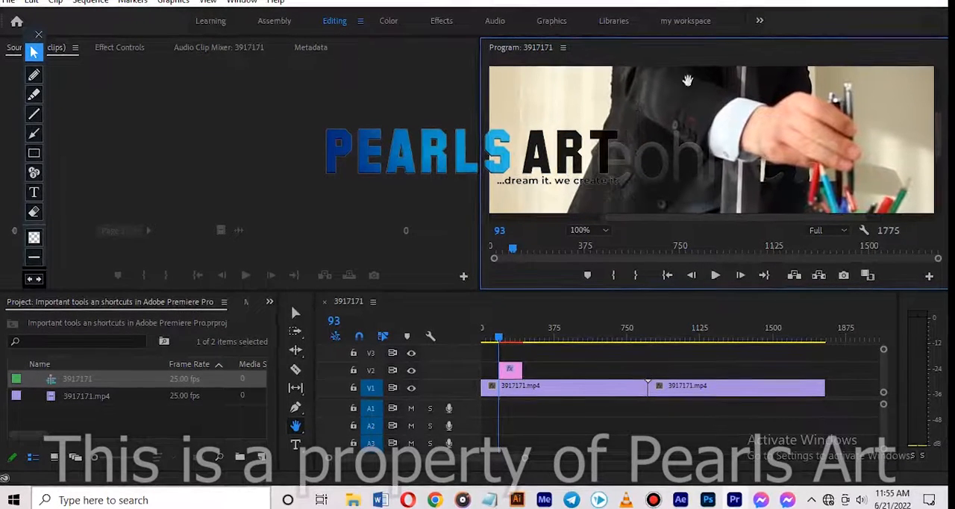
pyautogui.moveTo(744, 160)
pyautogui.mouseDown()
pyautogui.moveTo(616, 132)
pyautogui.moveTo(611, 50)
pyautogui.moveTo(916, 90)
pyautogui.mouseUp()
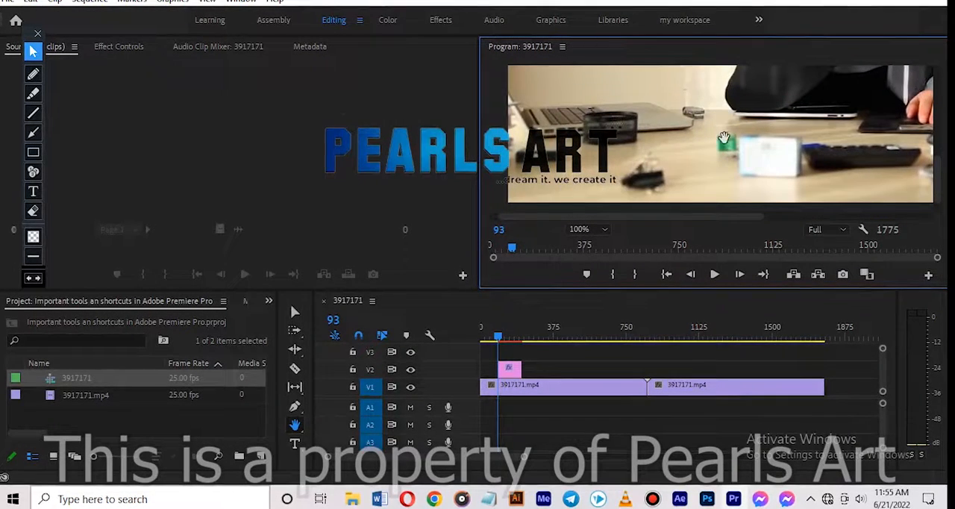
pyautogui.moveTo(710, 147); pyautogui.dragTo(533, 188)
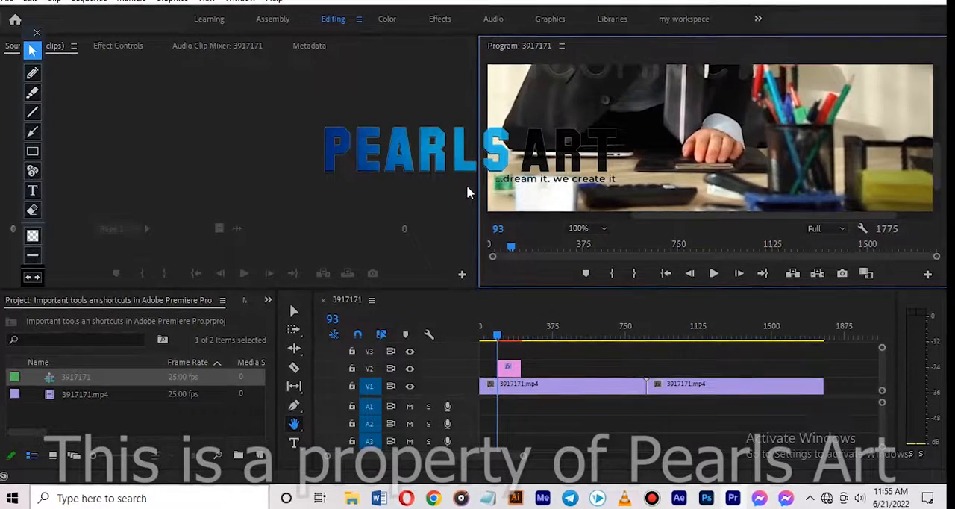
pyautogui.moveTo(624, 109); pyautogui.dragTo(706, 346)
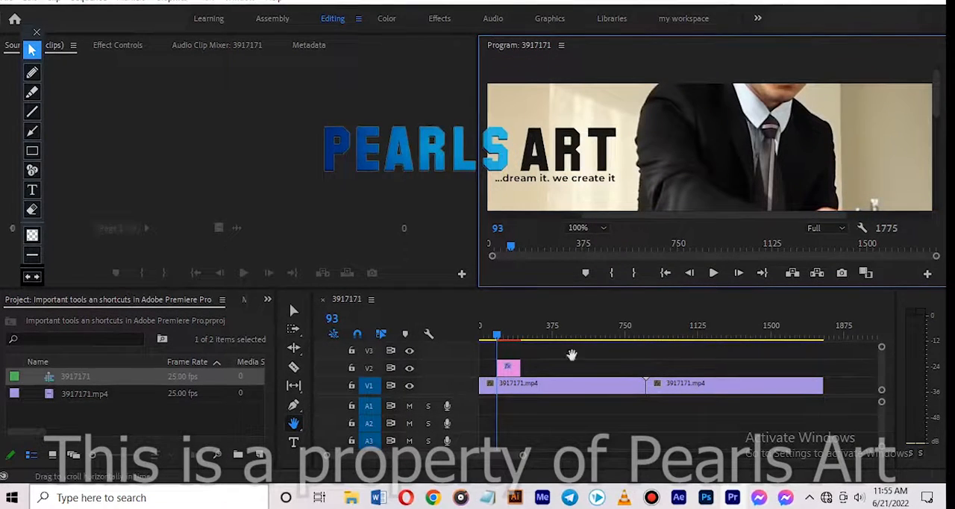
# Return to the Selection tool and set the Program monitor zoom to Fit
pyautogui.click(295, 314)
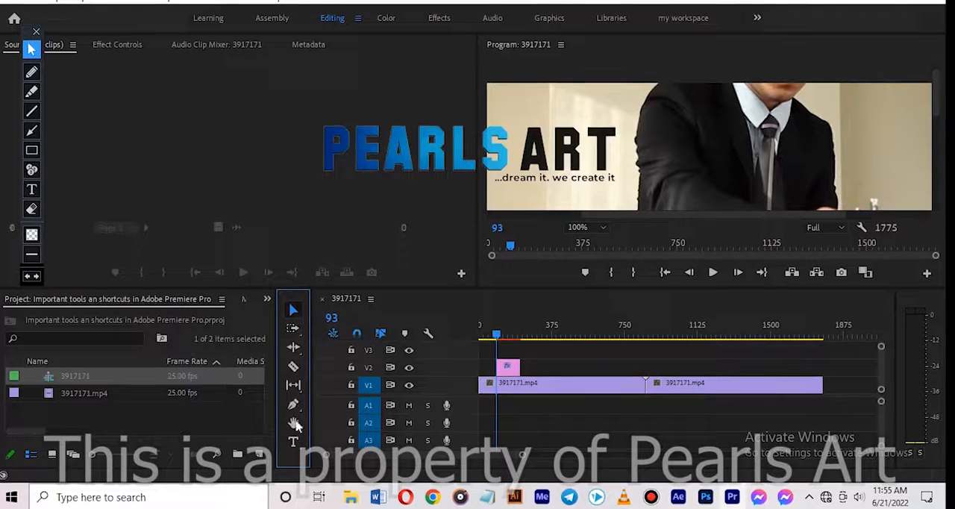
pyautogui.click(578, 227)
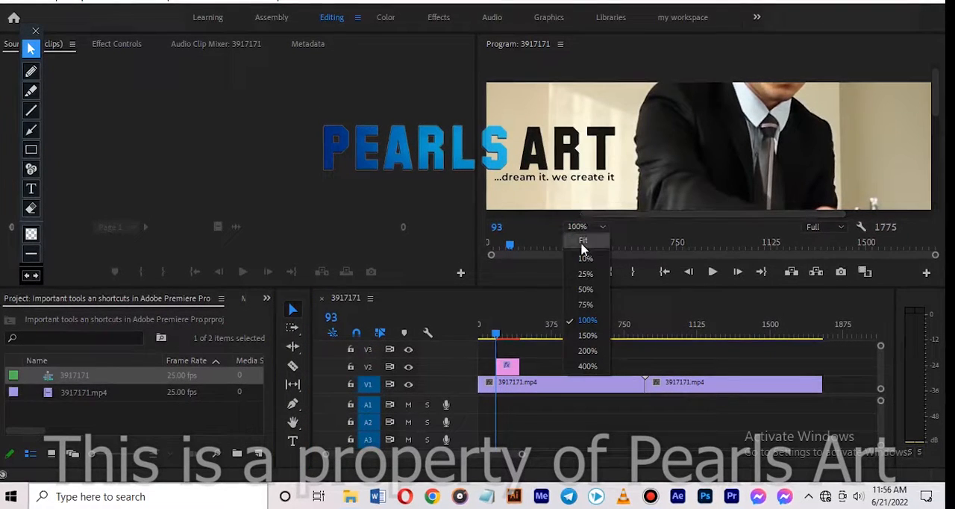
pyautogui.click(583, 242)
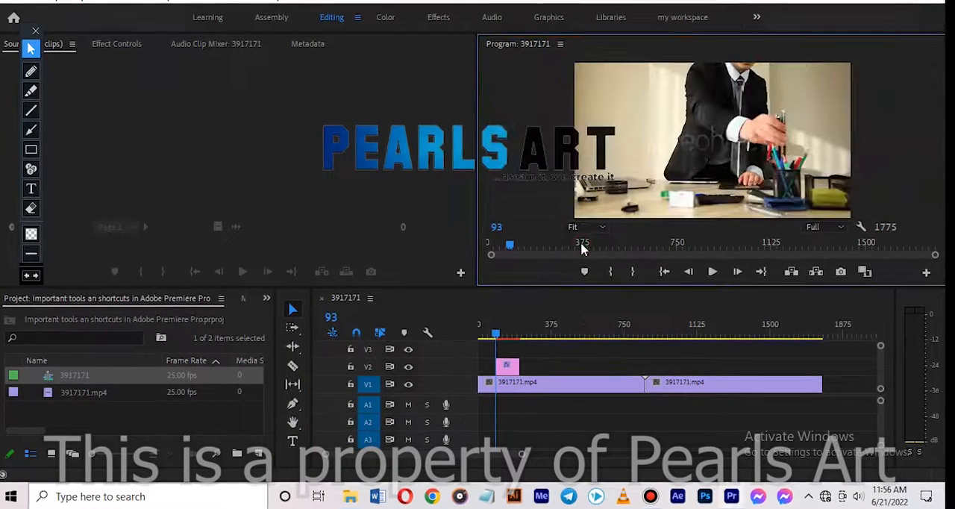
# Add a text layer over the video at frame 93 with the Type tool, reading "hi my name is" followed by a first name
pyautogui.click(292, 439)
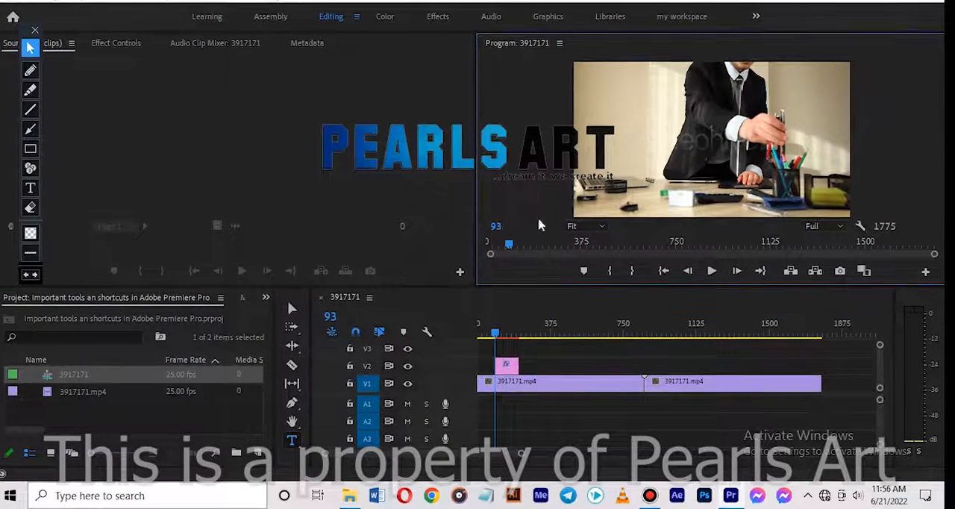
pyautogui.write('hi')
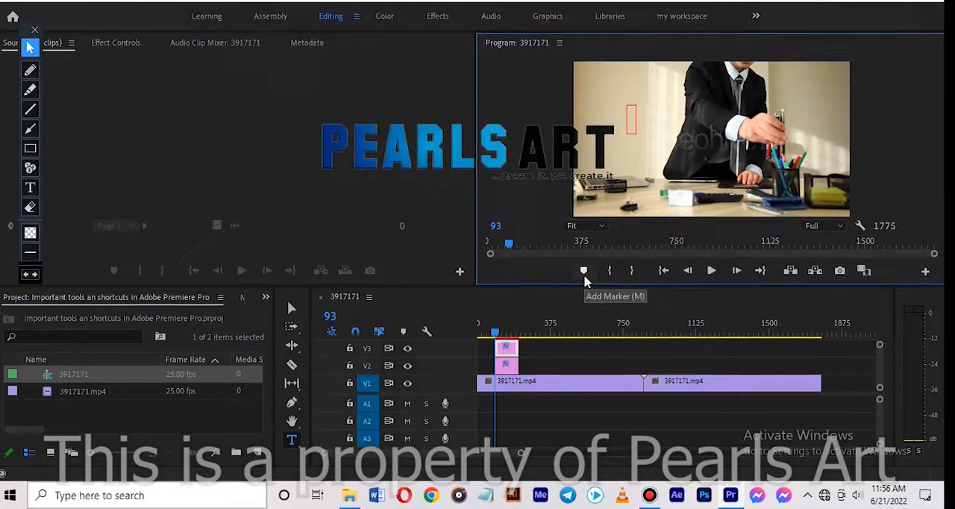
pyautogui.write(' mu')
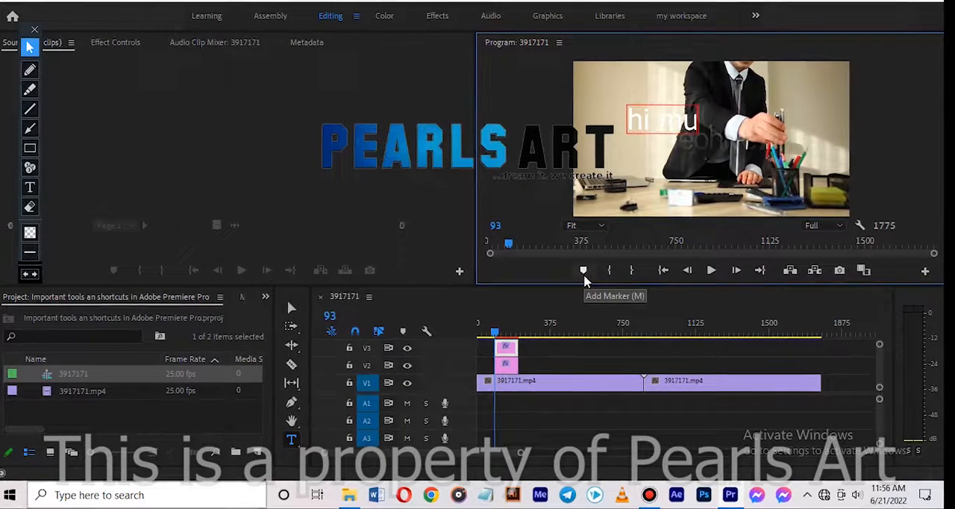
pyautogui.press('BackSpace')
pyautogui.write('y name is')
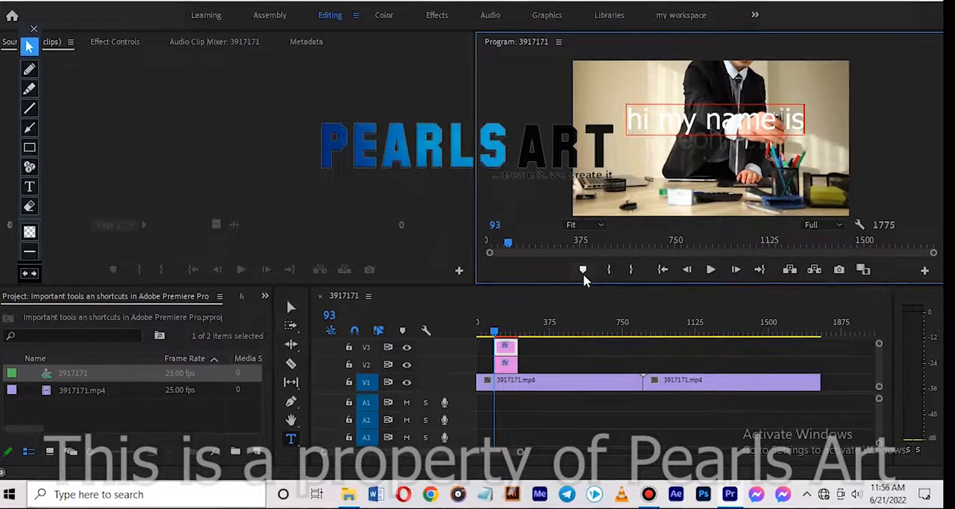
pyautogui.write(' pre')
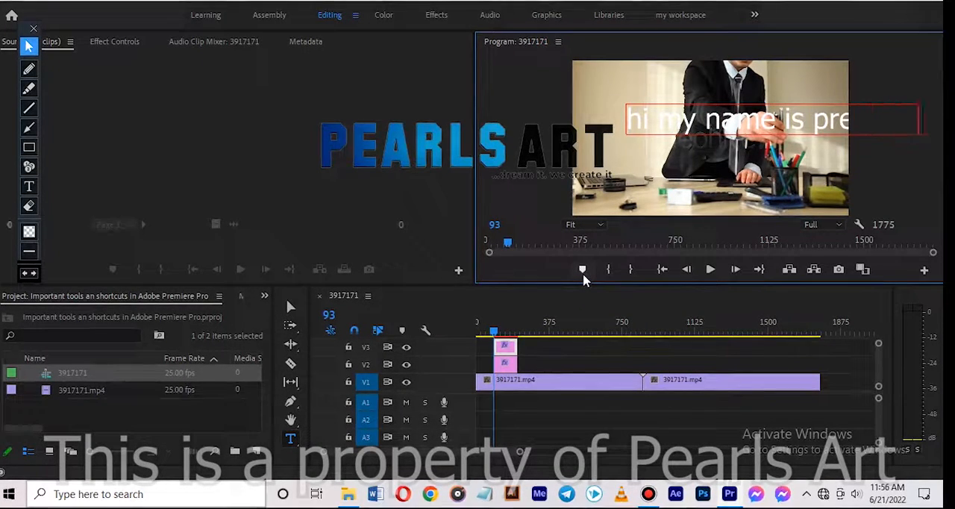
# Scale the text down with the Selection tool until it fits the frame and place it in the picture's upper-left area
pyautogui.click(291, 306)
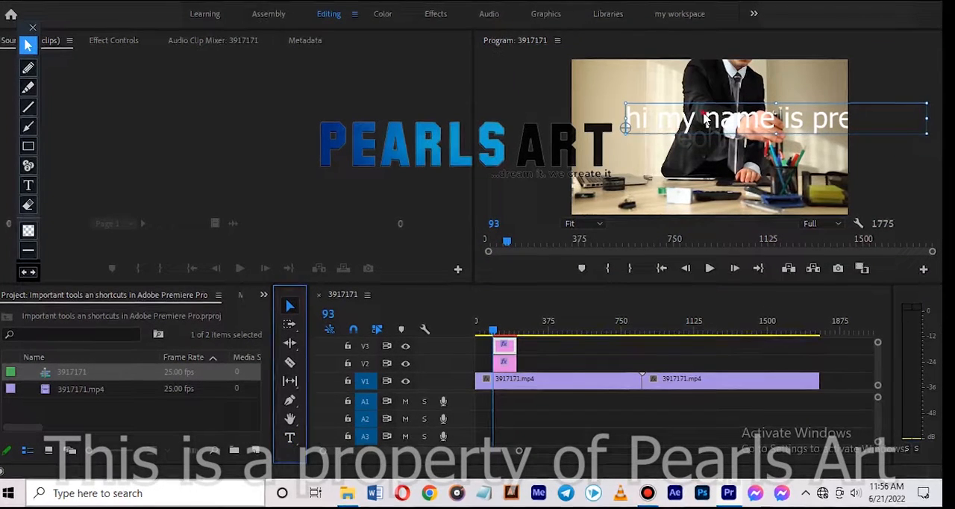
pyautogui.moveTo(674, 116); pyautogui.dragTo(645, 119)
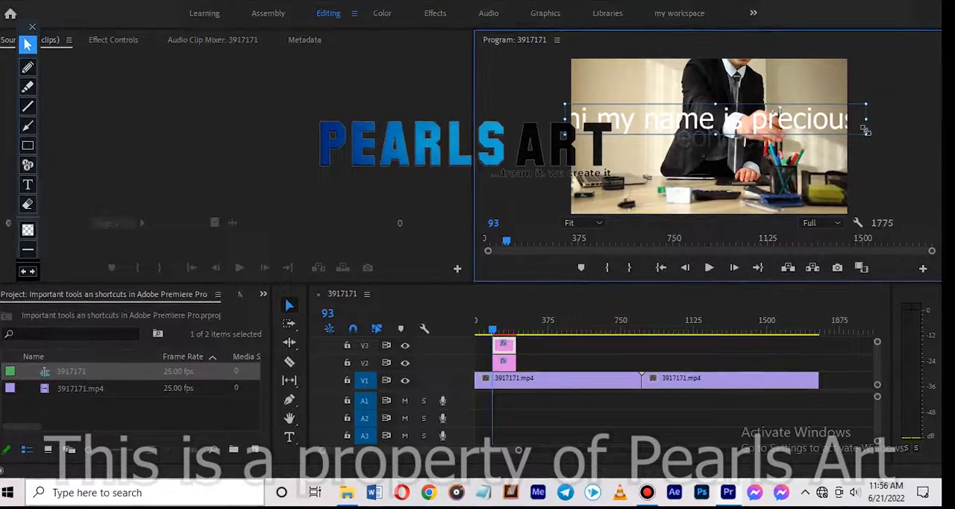
pyautogui.moveTo(866, 134); pyautogui.dragTo(777, 113)
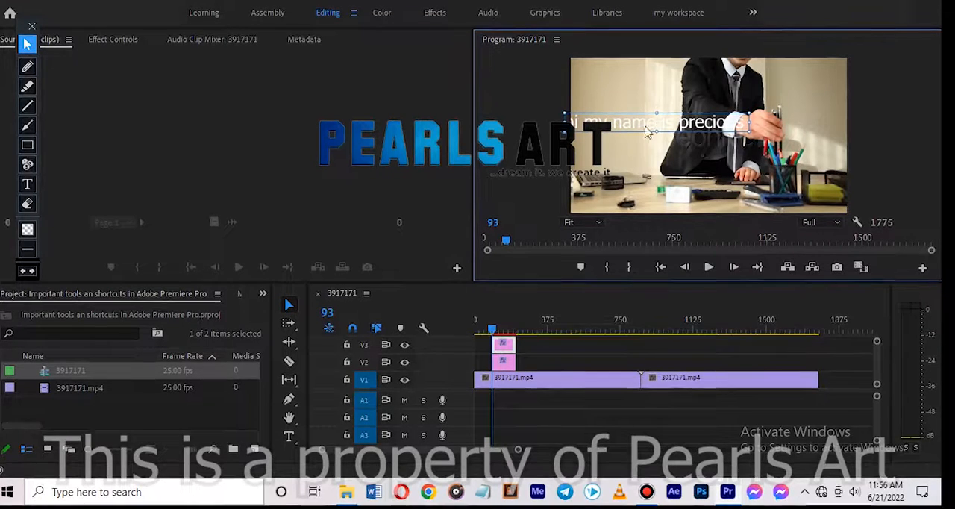
pyautogui.moveTo(631, 126); pyautogui.dragTo(641, 81)
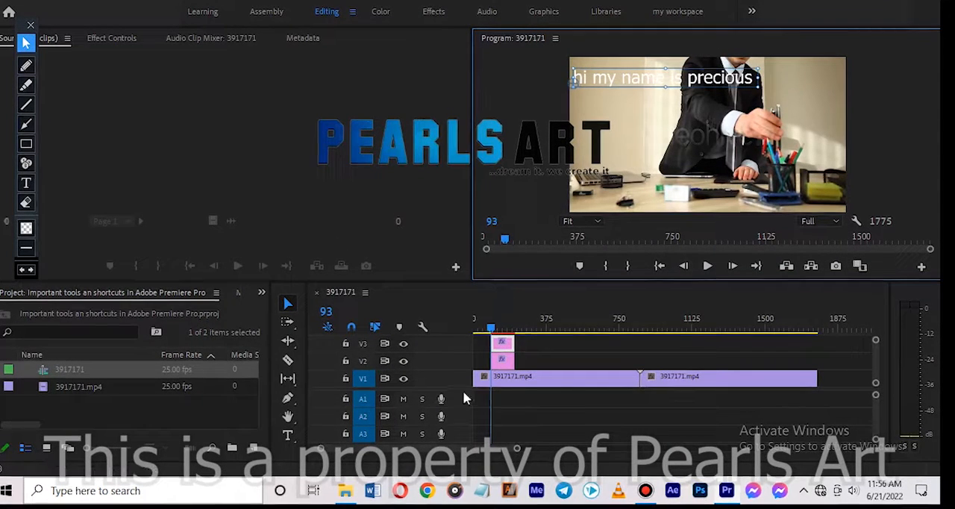
# Delete the two graphic clips from tracks V2 and V3
pyautogui.click(507, 363)
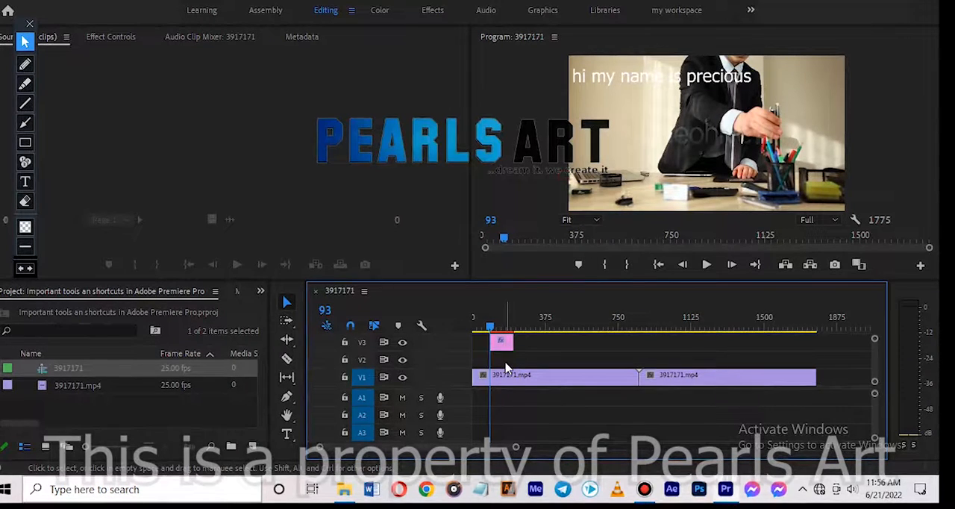
pyautogui.press('Delete')
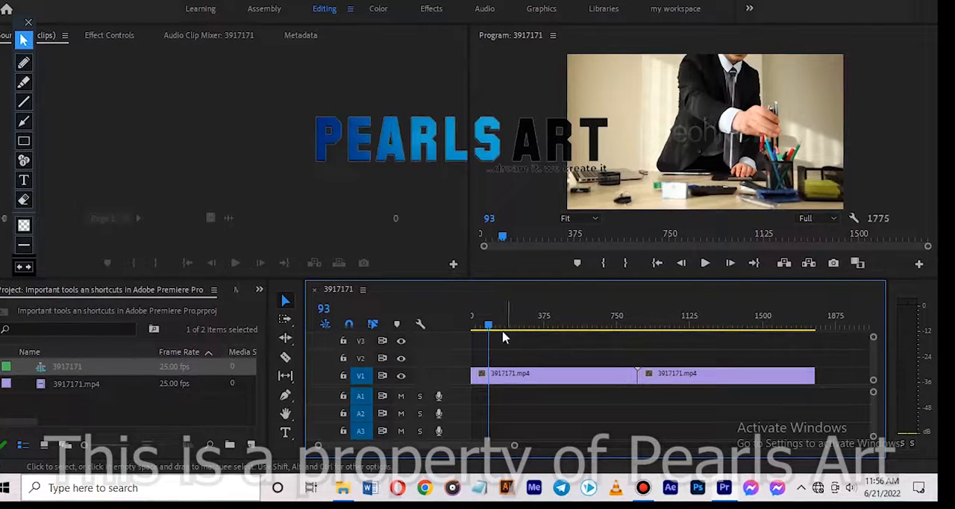
# Scrub through the sequence with the playhead, back to the start and on to frame 1492
pyautogui.moveTo(542, 322); pyautogui.dragTo(472, 329)
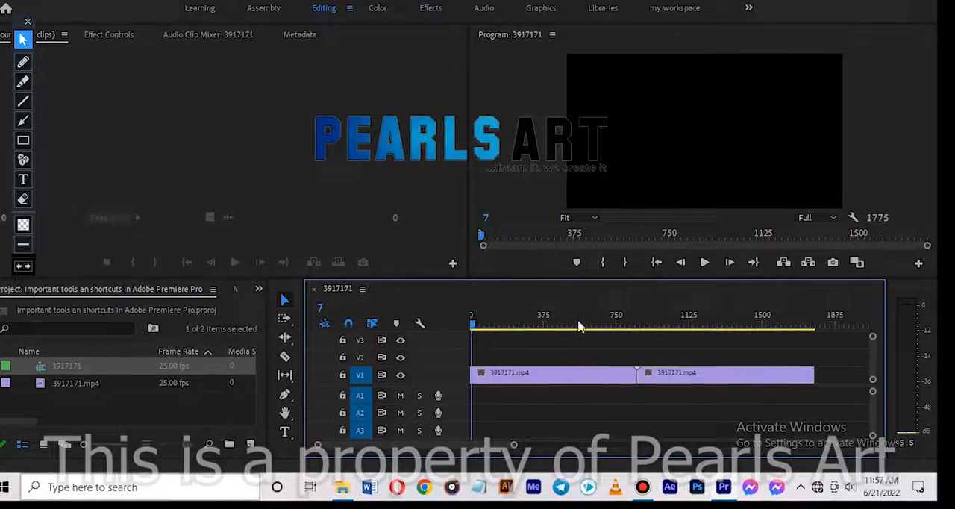
pyautogui.click(750, 324)
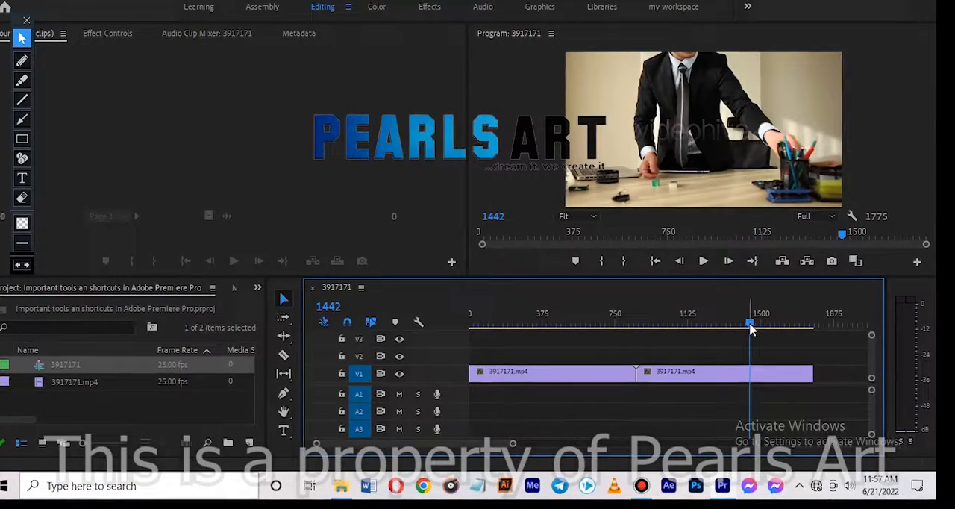
pyautogui.moveTo(751, 328)
pyautogui.mouseDown()
pyautogui.moveTo(620, 342)
pyautogui.moveTo(482, 334)
pyautogui.moveTo(471, 321)
pyautogui.moveTo(803, 314)
pyautogui.moveTo(764, 316)
pyautogui.mouseUp()
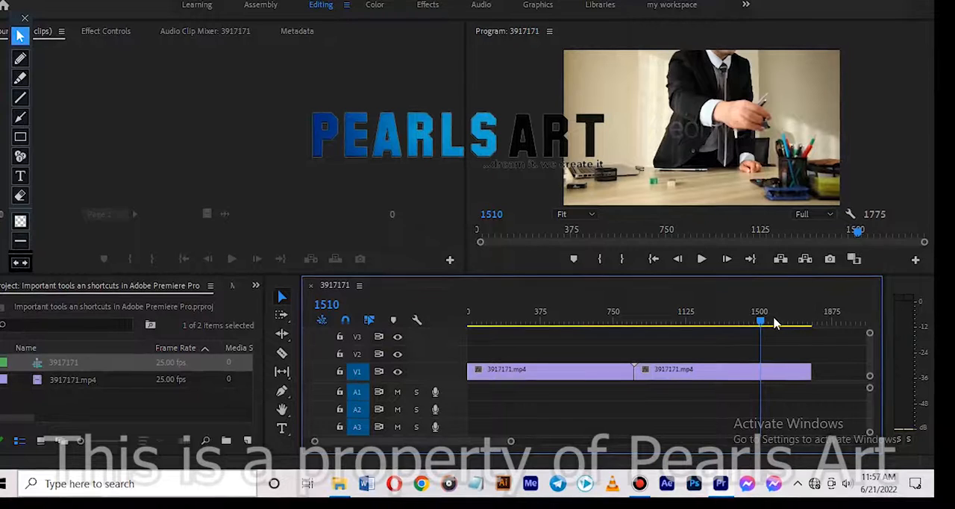
pyautogui.moveTo(761, 323); pyautogui.dragTo(418, 326)
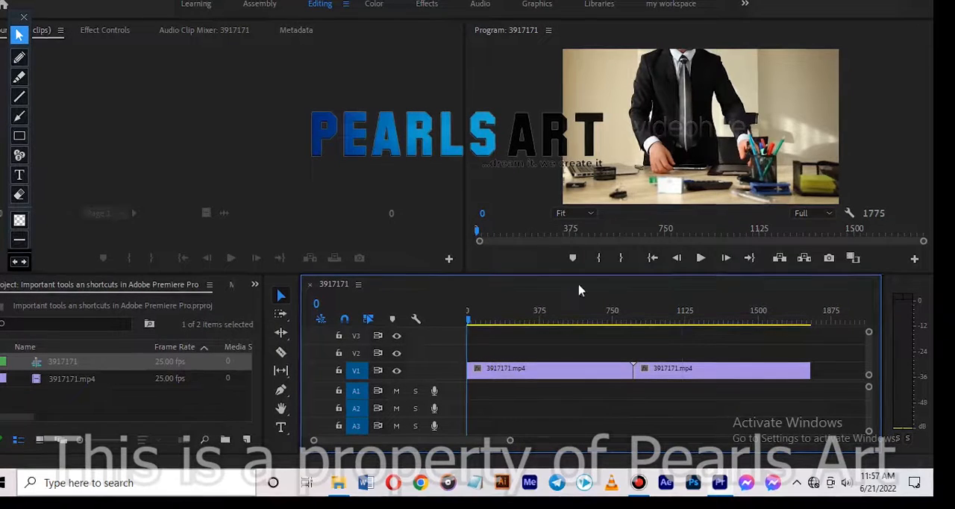
pyautogui.moveTo(671, 322); pyautogui.dragTo(758, 321)
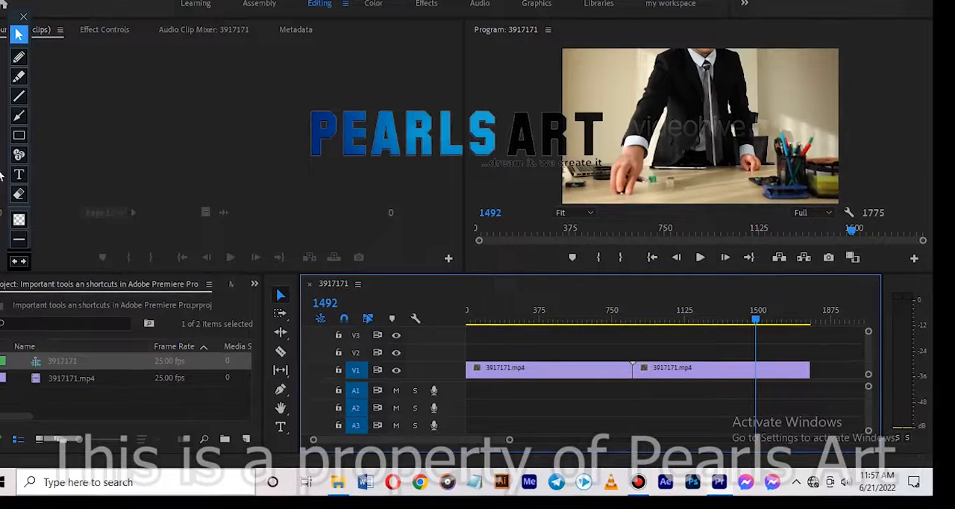
# Outline the whole Timeline panel with a red rectangle using the annotation toolbar
pyautogui.click(19, 135)
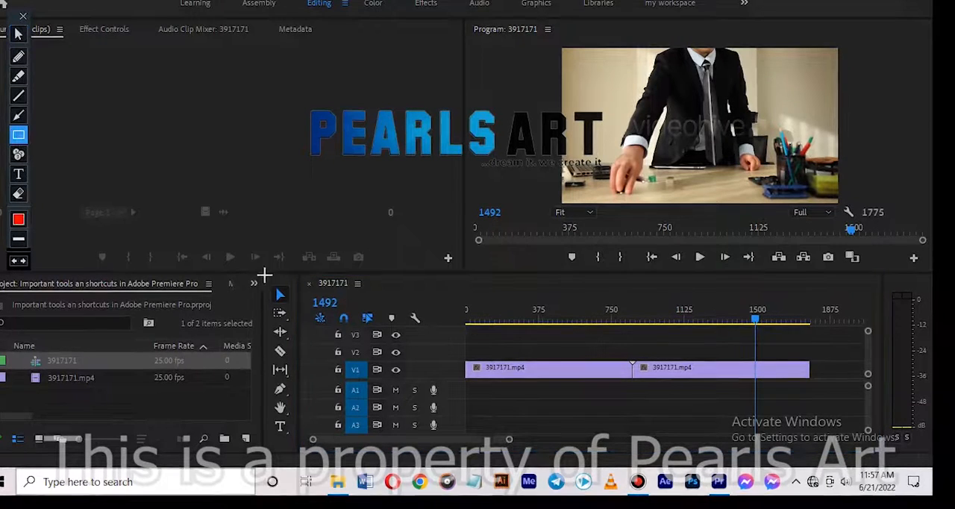
pyautogui.moveTo(294, 278)
pyautogui.mouseDown()
pyautogui.moveTo(627, 391)
pyautogui.moveTo(874, 430)
pyautogui.moveTo(874, 444)
pyautogui.mouseUp()
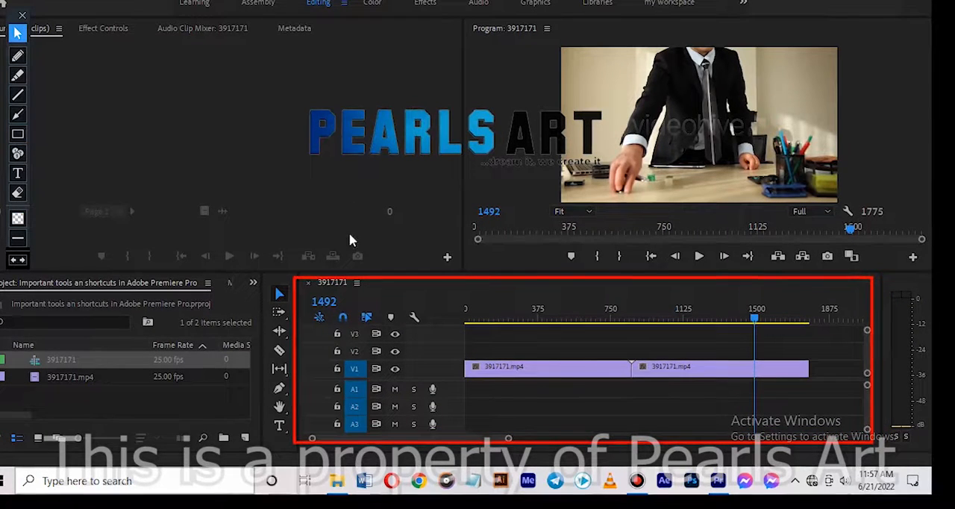
pyautogui.moveTo(327, 286); pyautogui.dragTo(378, 288)
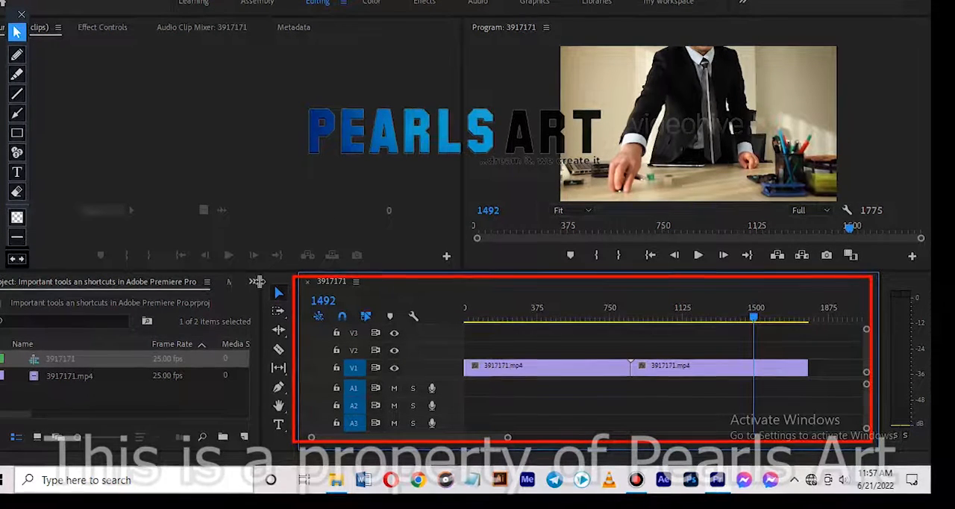
# Undo the deletion of the two graphic clips on tracks V2 and V3
pyautogui.hotkey('ctrl', 'z')
pyautogui.hotkey('ctrl', 'z')
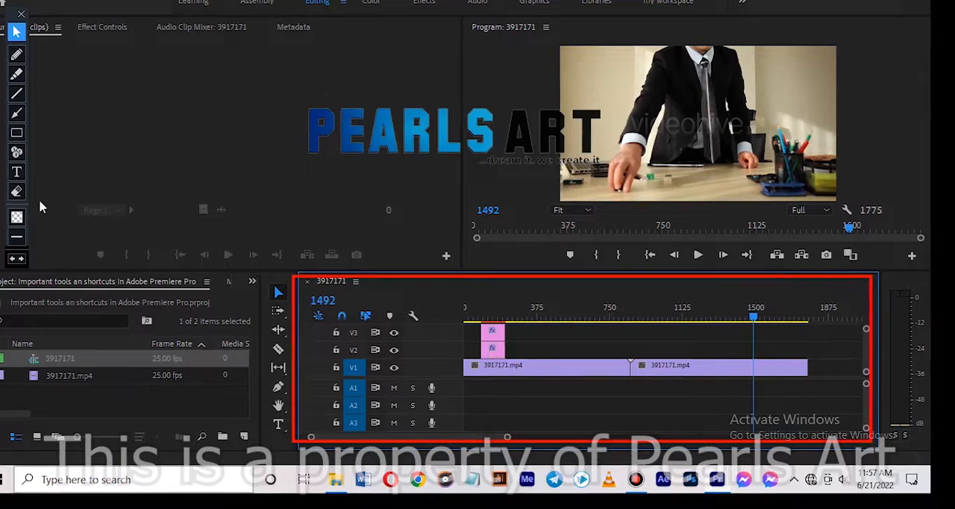
# Erase the red rectangle around the Timeline panel and return the annotation toolbar to its pointer mode
pyautogui.click(39, 200)
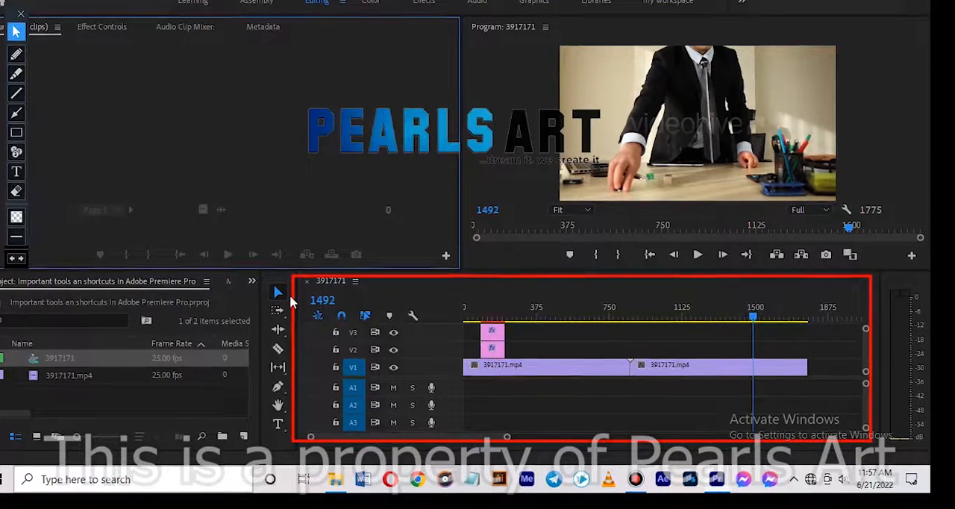
pyautogui.click(15, 193)
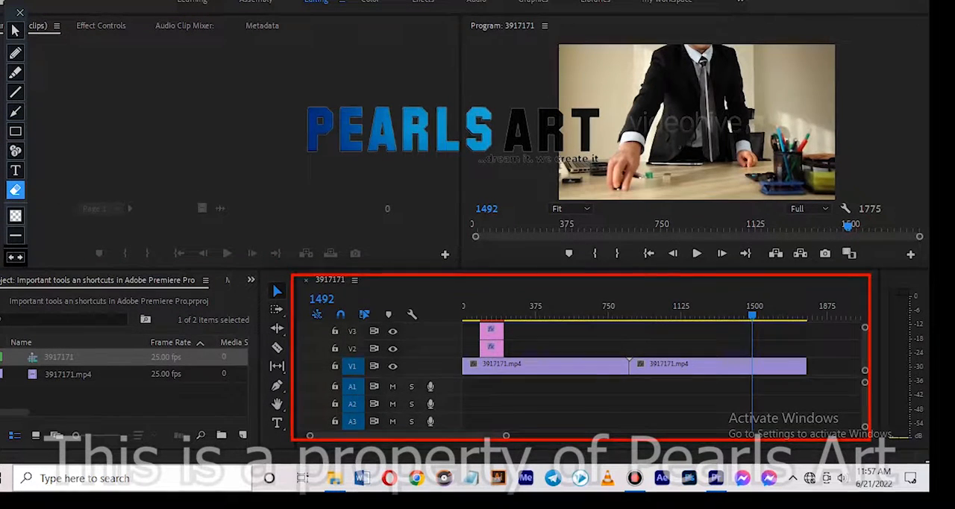
pyautogui.click(14, 31)
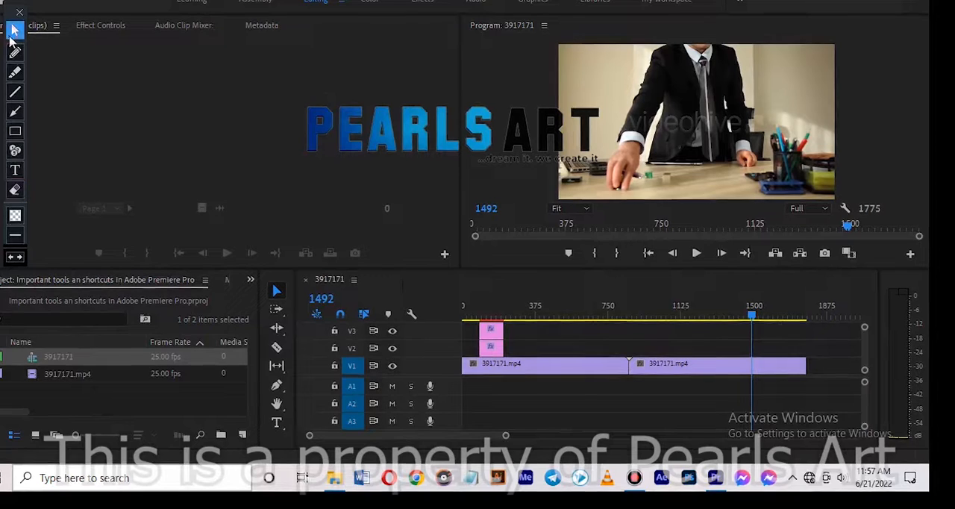
# Delete the graphic clip on track V3 and the one on track V2
pyautogui.click(496, 339)
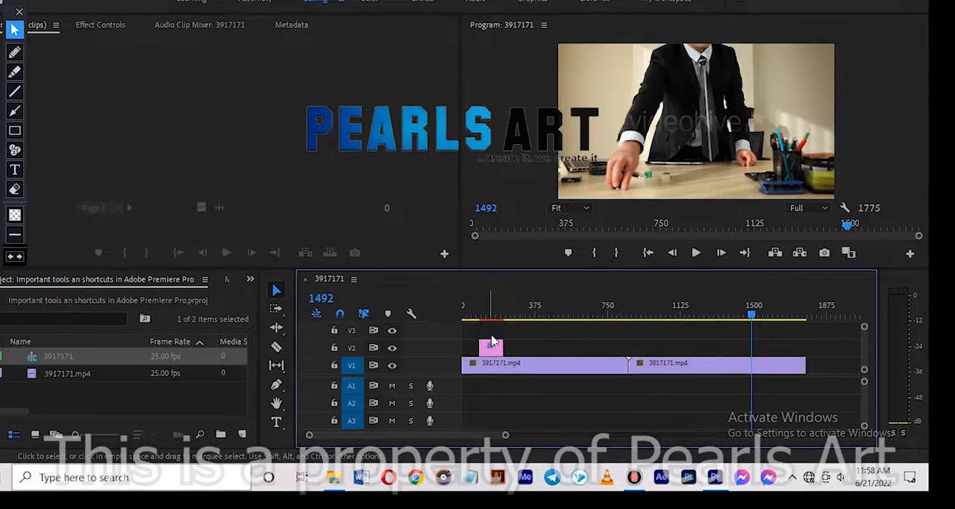
pyautogui.press('Delete')
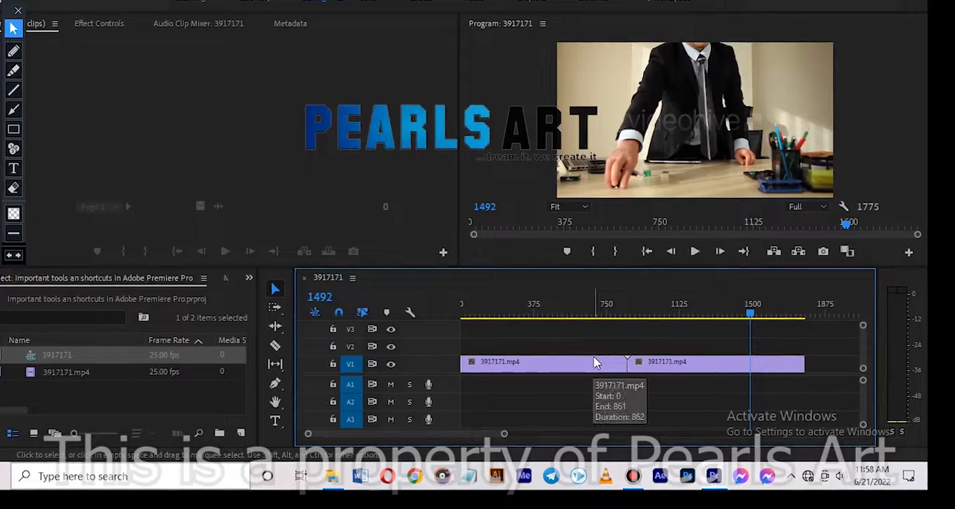
# Scrub the playhead from the sequence start to frame 1467 and to frame 1755, returning to the start each time
pyautogui.press('Home')
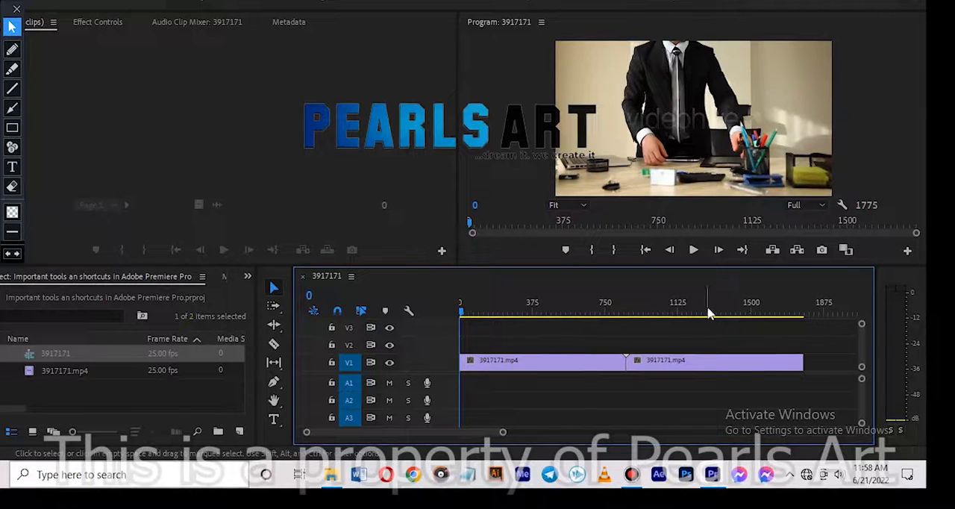
pyautogui.click(745, 313)
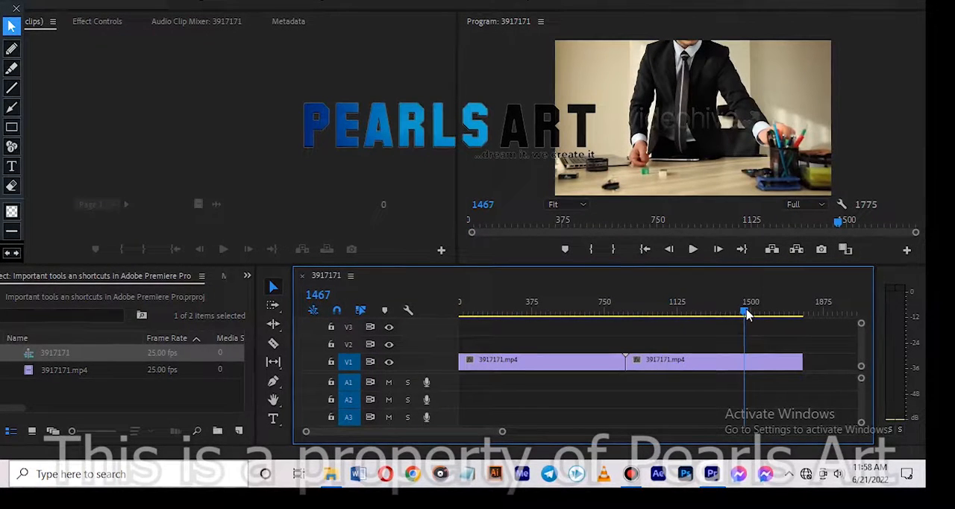
pyautogui.press('Home')
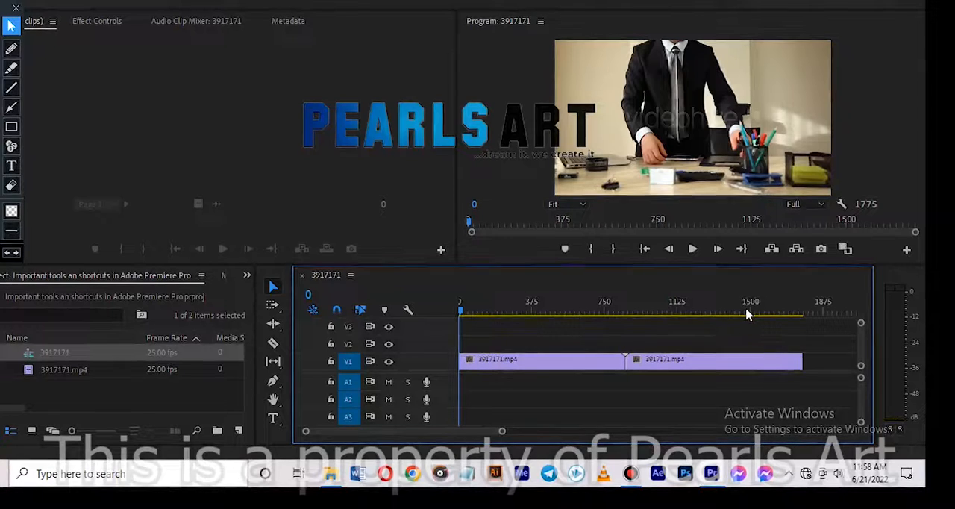
pyautogui.click(802, 313)
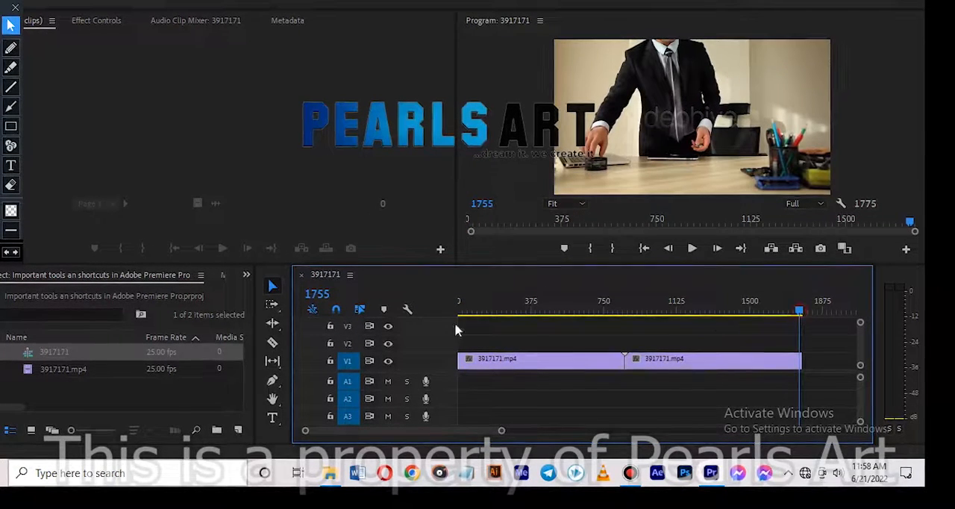
pyautogui.press('Home')
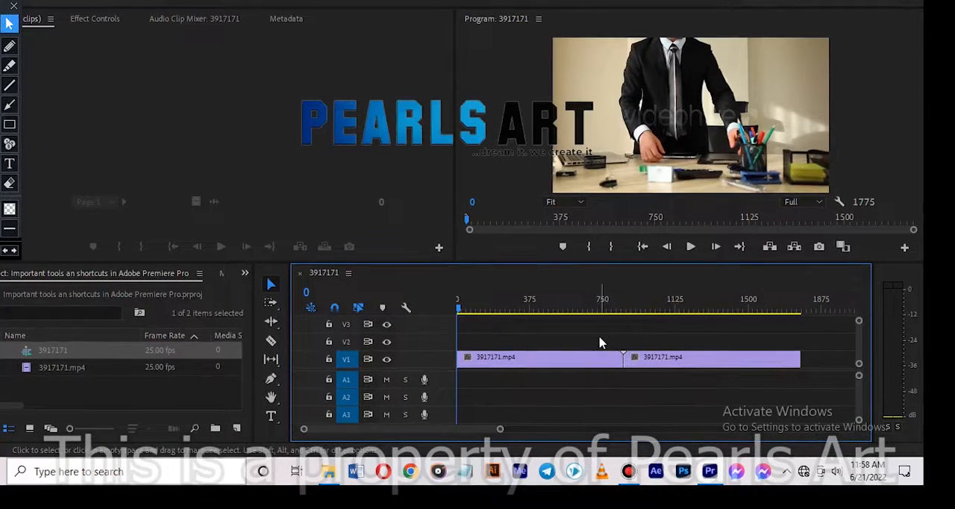
# Zoom the timeline in to individual frames, select the first clip on V1, and zoom back out to both clips
pyautogui.moveTo(500, 429); pyautogui.dragTo(347, 400)
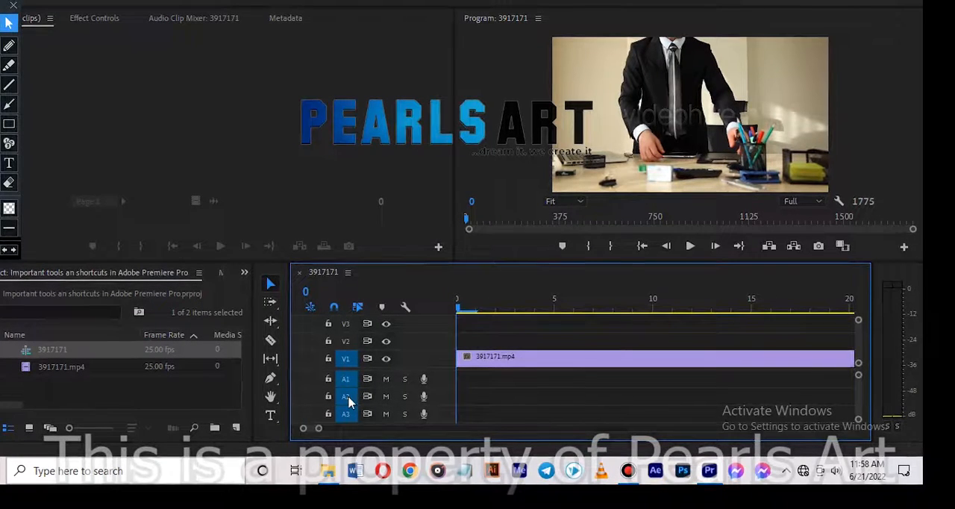
pyautogui.click(640, 357)
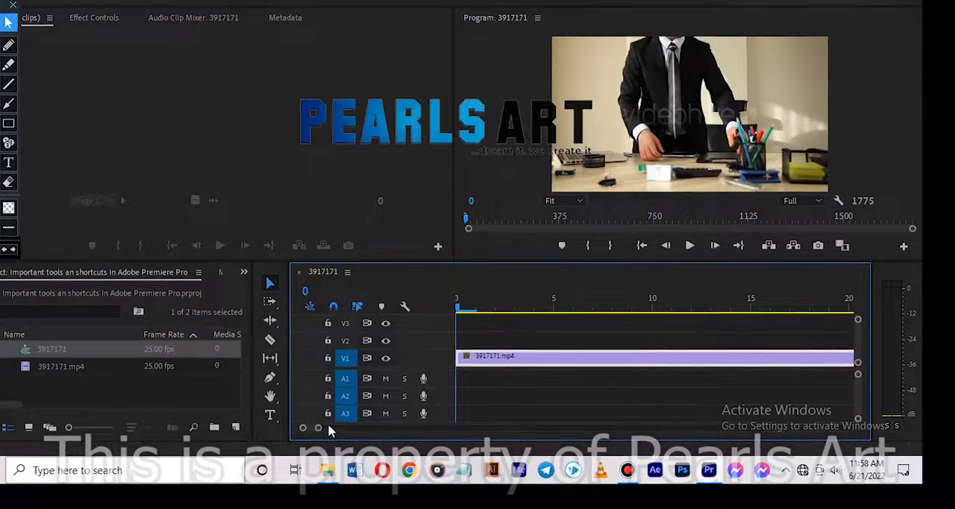
pyautogui.moveTo(318, 429); pyautogui.dragTo(489, 436)
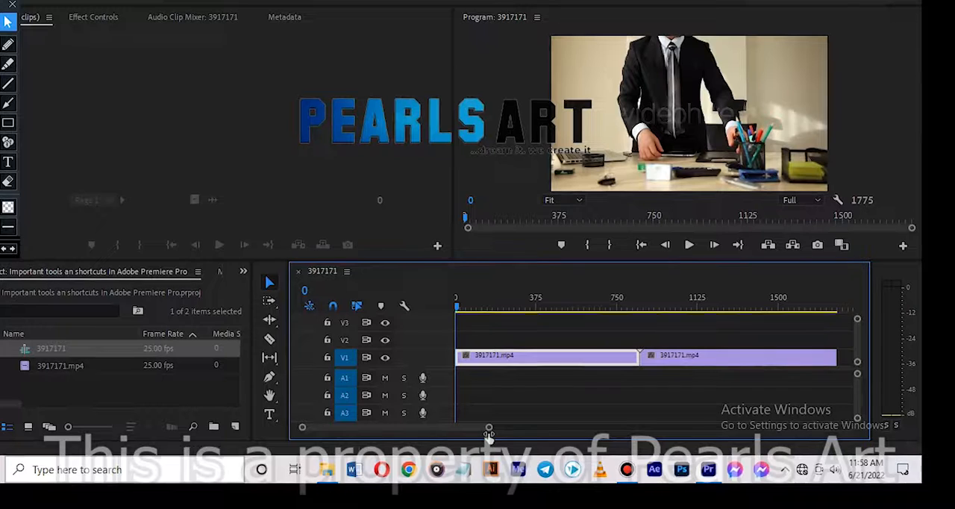
# Place the playhead at frame 717, zoom in to individual frames, and scrub to frame 726 and back to frame 675
pyautogui.click(612, 308)
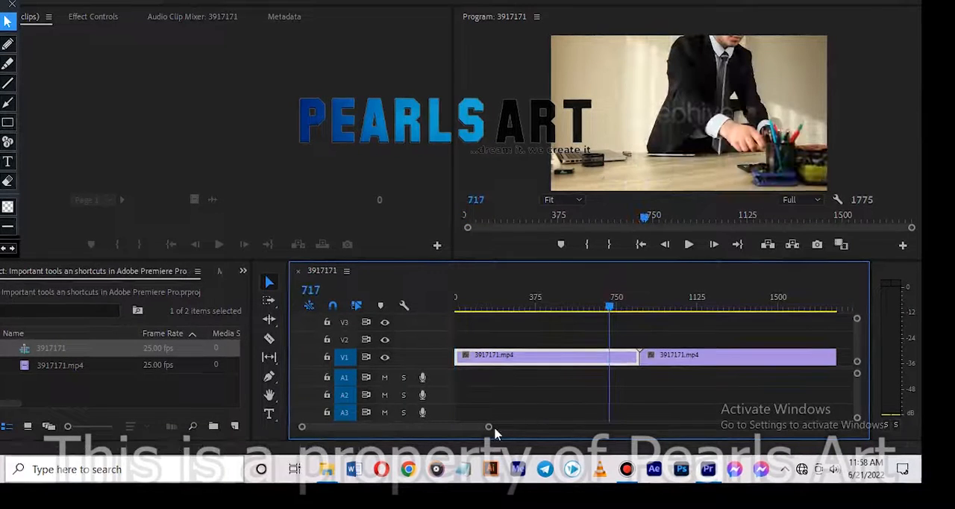
pyautogui.moveTo(489, 430); pyautogui.dragTo(388, 436)
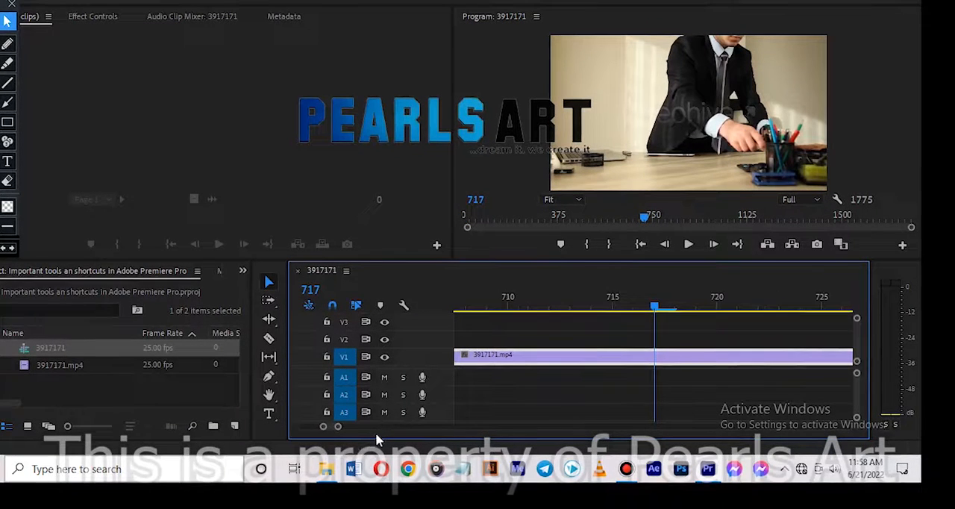
pyautogui.click(845, 306)
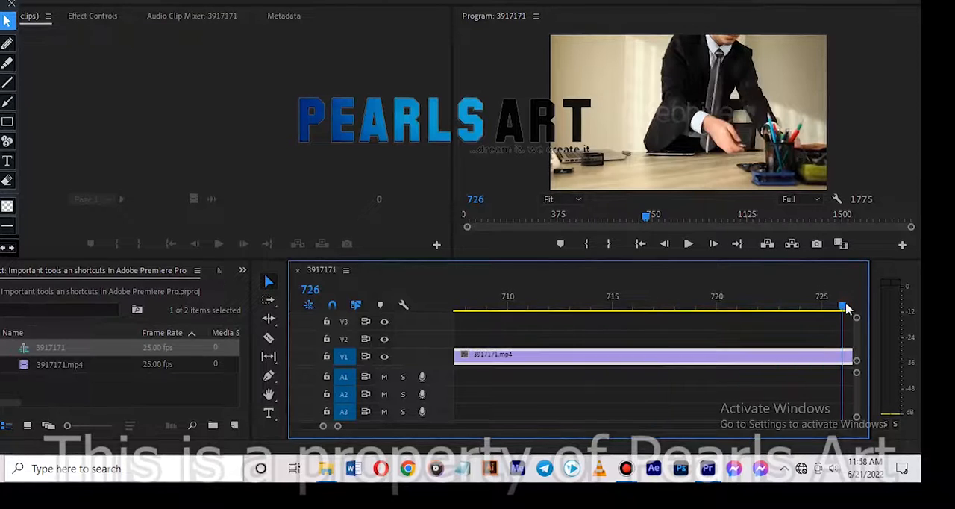
pyautogui.moveTo(844, 306); pyautogui.dragTo(702, 278)
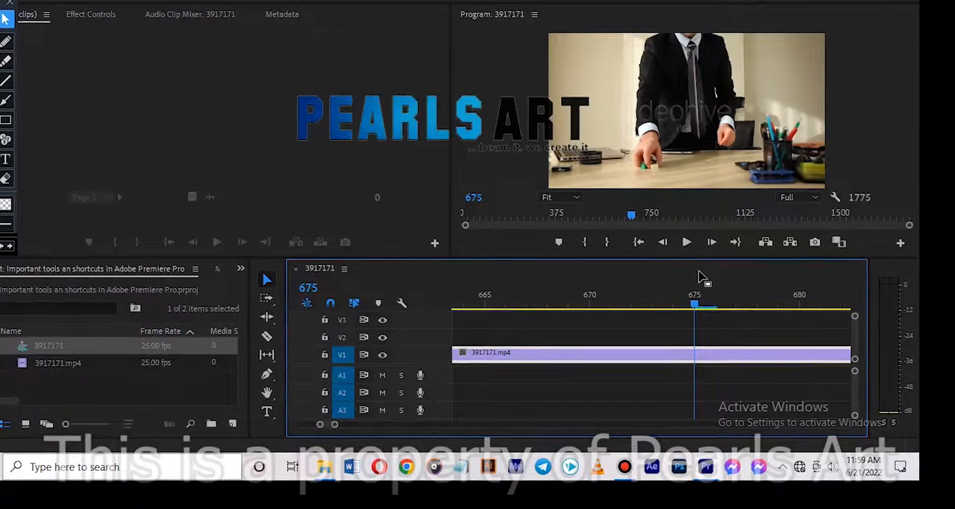
# Move the playhead to the sequence's start and last frame, zoom the timeline out to both clips, and return to frame 0
pyautogui.press('Home')
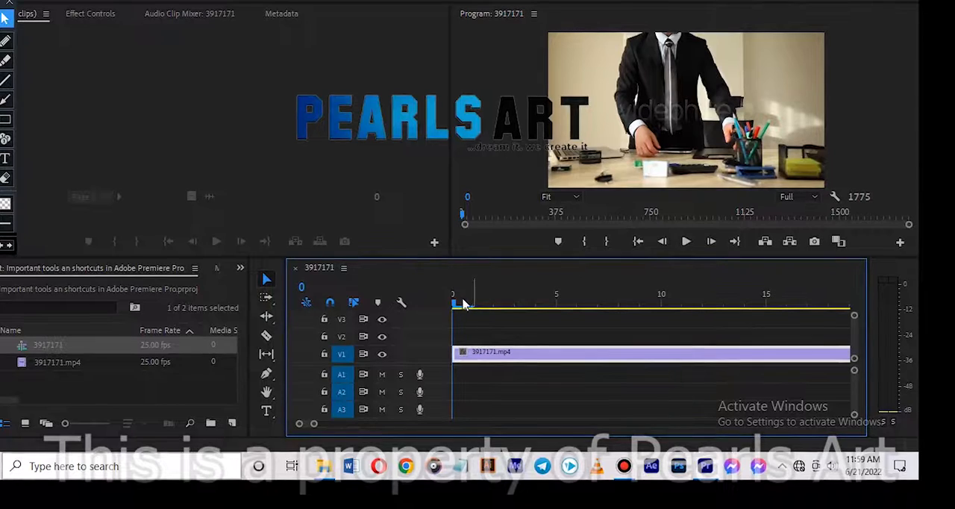
pyautogui.moveTo(457, 304); pyautogui.dragTo(132, 324)
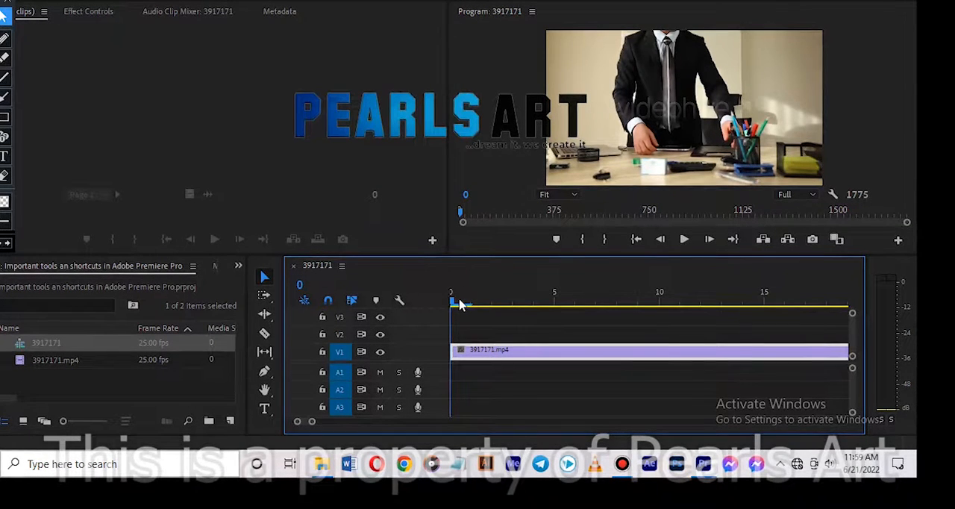
pyautogui.press('End')
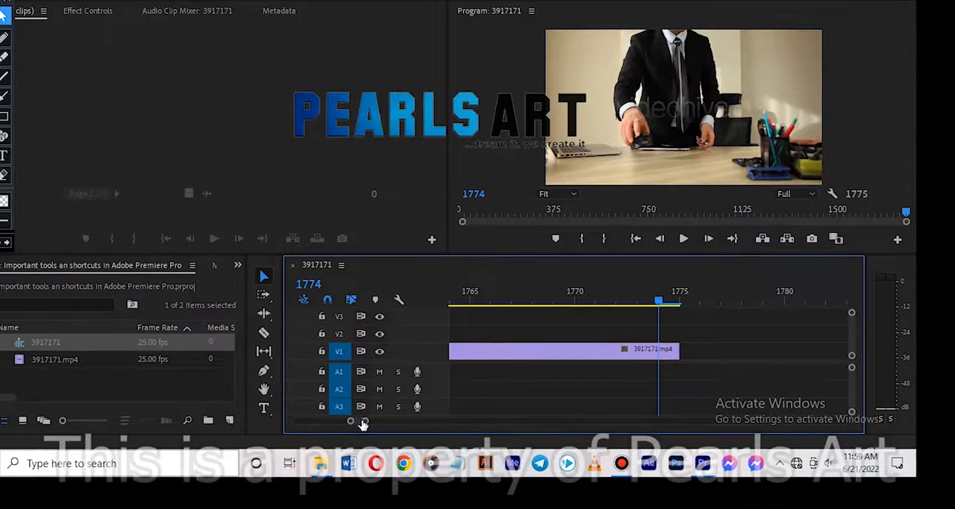
pyautogui.moveTo(365, 422); pyautogui.dragTo(526, 435)
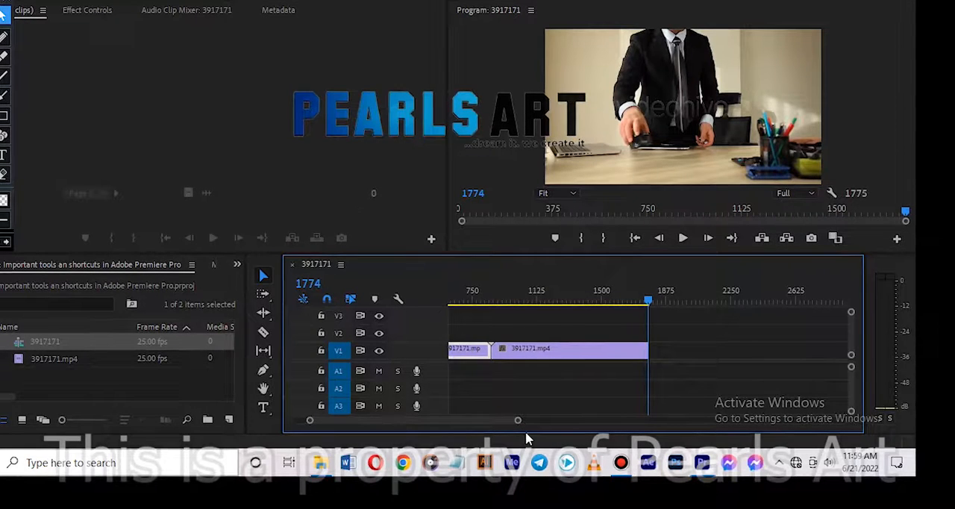
pyautogui.press('Home')
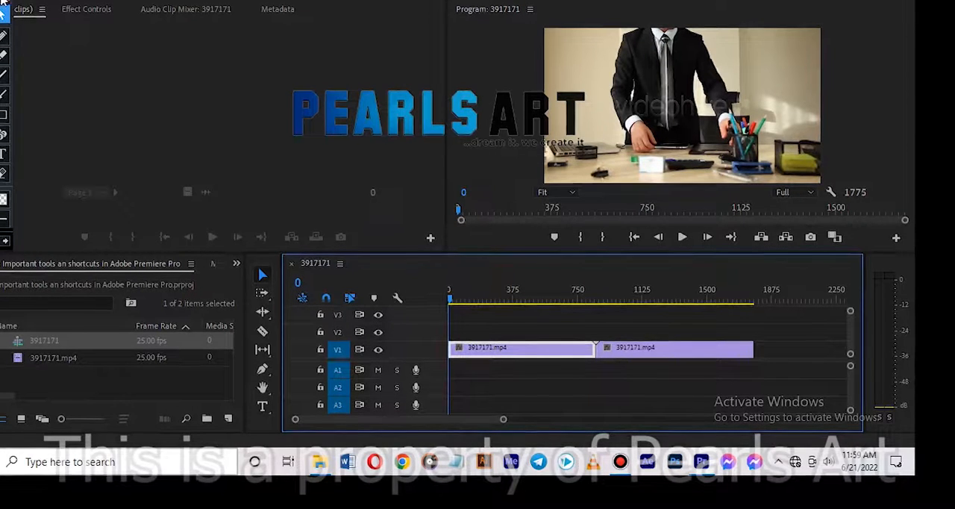
# Move the annotation toolbar away from the Source monitor and make that monitor the active panel
pyautogui.moveTo(0, 0); pyautogui.dragTo(377, 15)
pyautogui.click(382, 16)
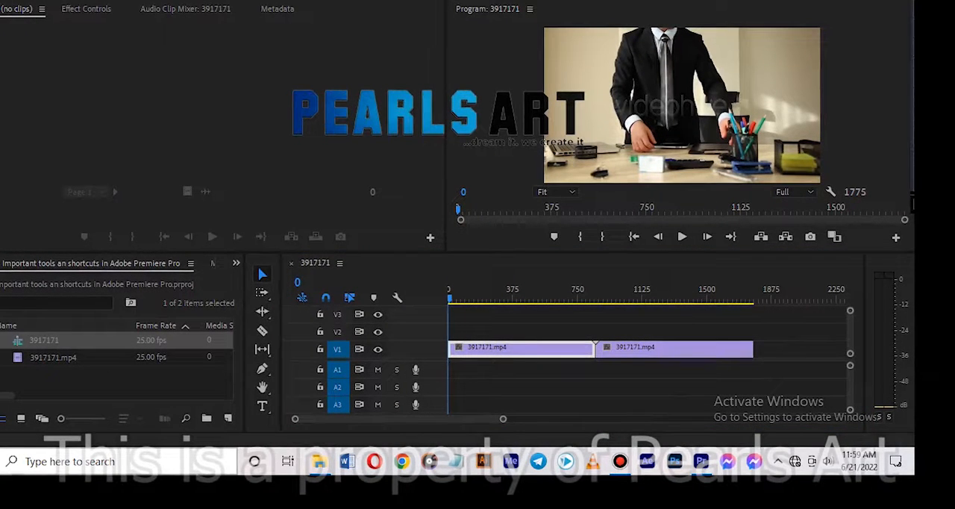
pyautogui.click(280, 138)
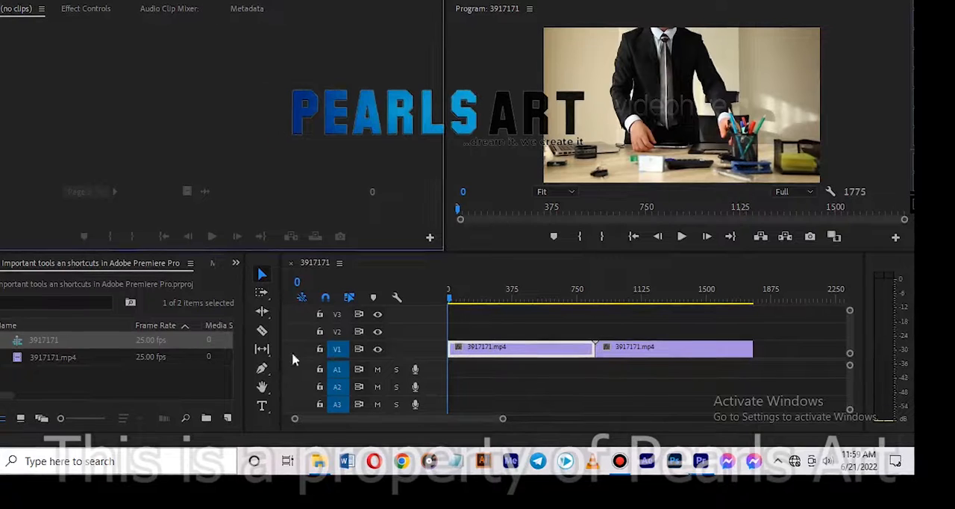
# Preview 3917171.mp4 in the Source monitor through to its last frame and switch to the Effect Controls
pyautogui.doubleClick(20, 359)
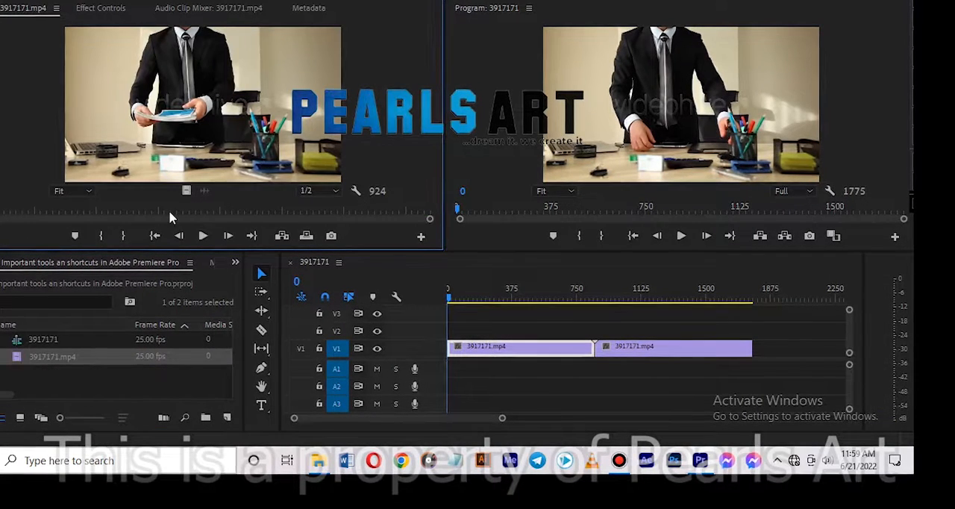
pyautogui.click(105, 206)
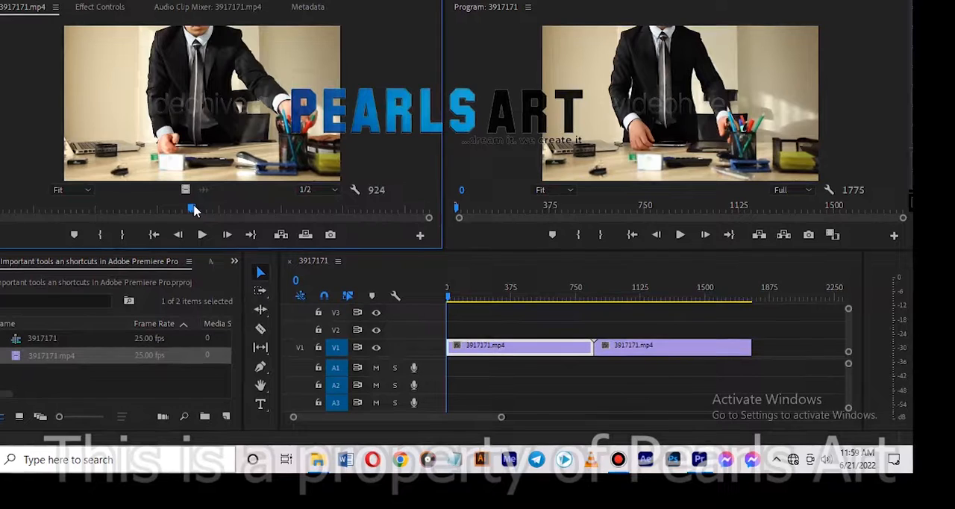
pyautogui.press('Home')
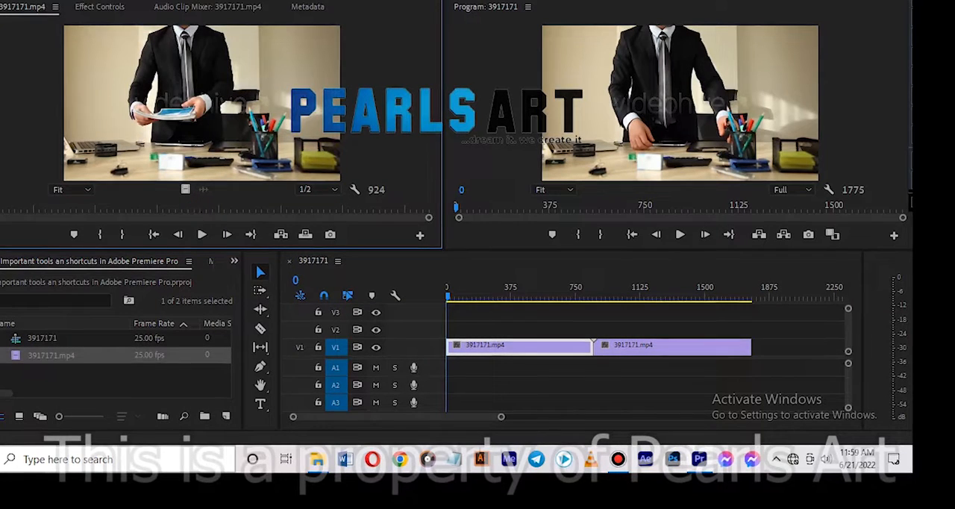
pyautogui.press('End')
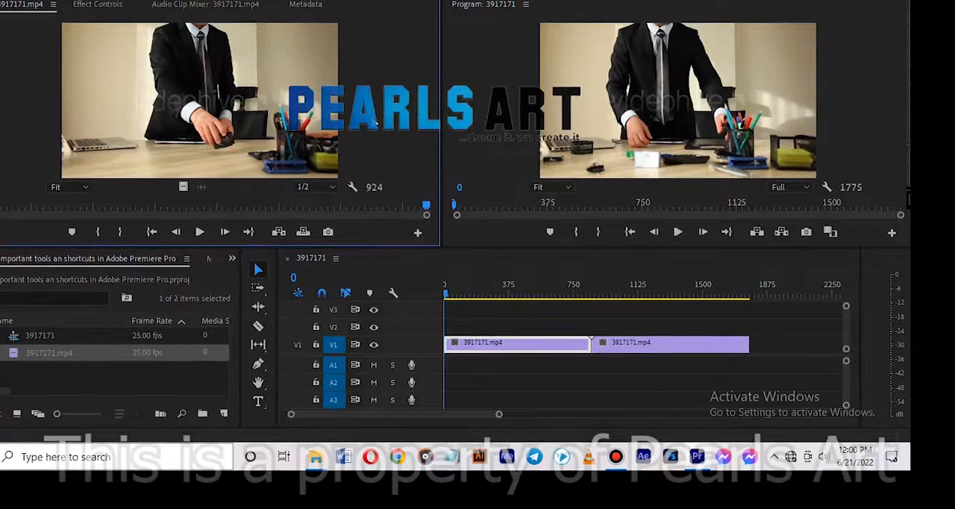
pyautogui.click(99, 5)
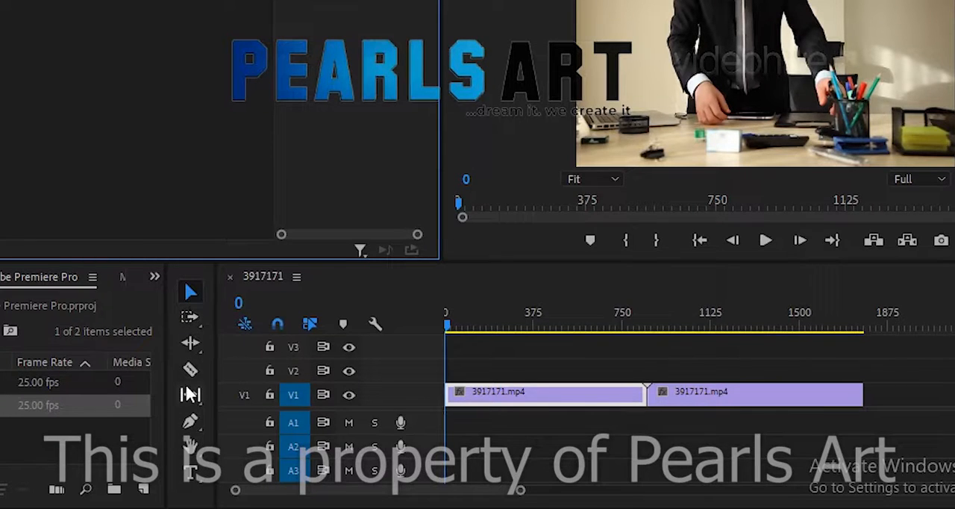
# Switch through the Pen, Hand, Pen and Type tools, ending on the Razor tool
pyautogui.click(191, 422)
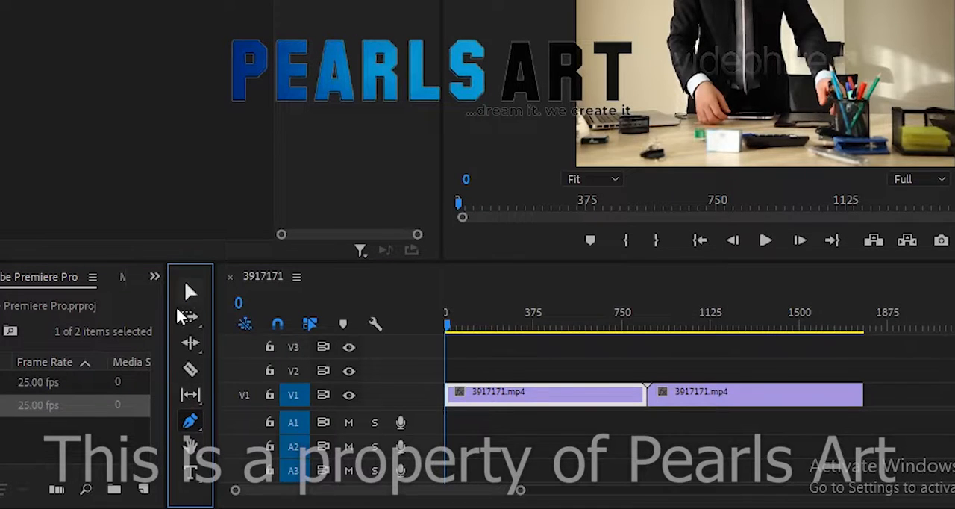
pyautogui.press('v')
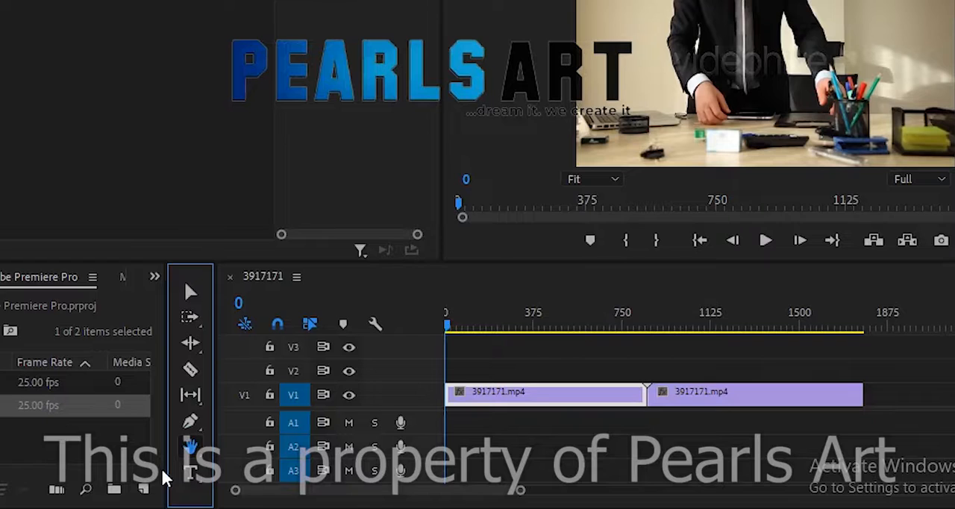
pyautogui.press('p')
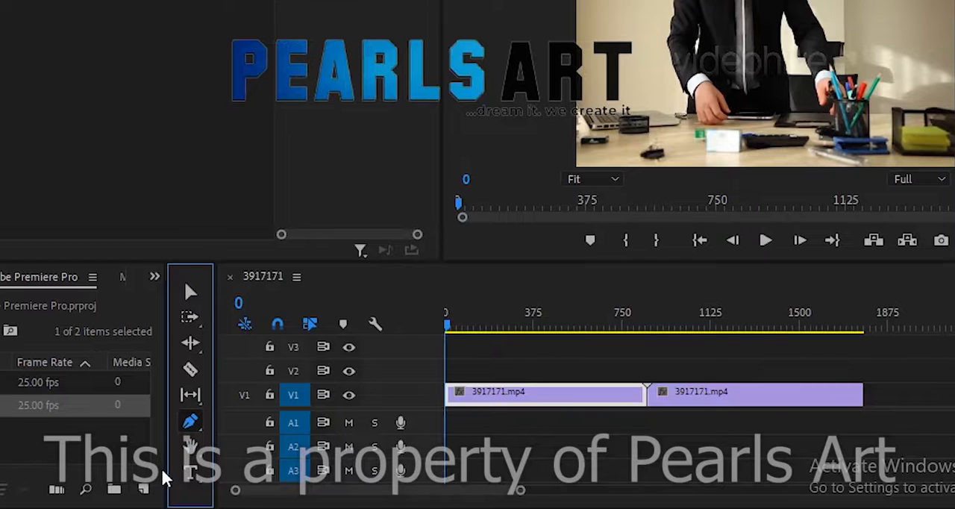
pyautogui.press('t')
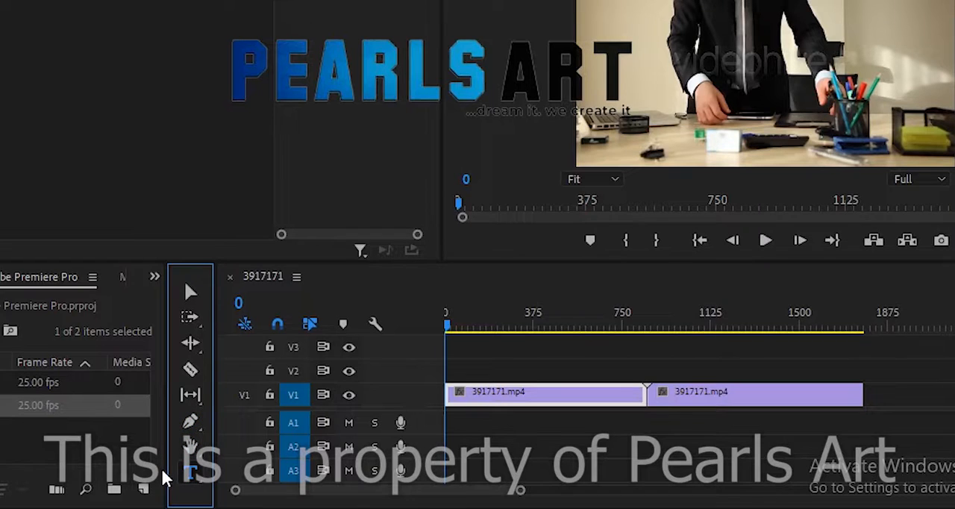
pyautogui.press('c')
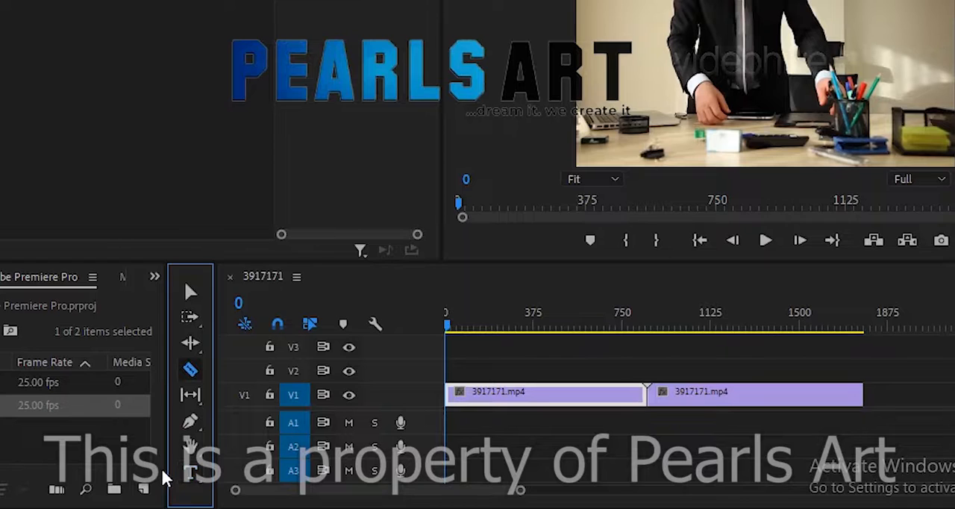
# Activate the Ripple Edit tool, return to the Selection tool, and select and deselect the first clip on V1
pyautogui.press('b')
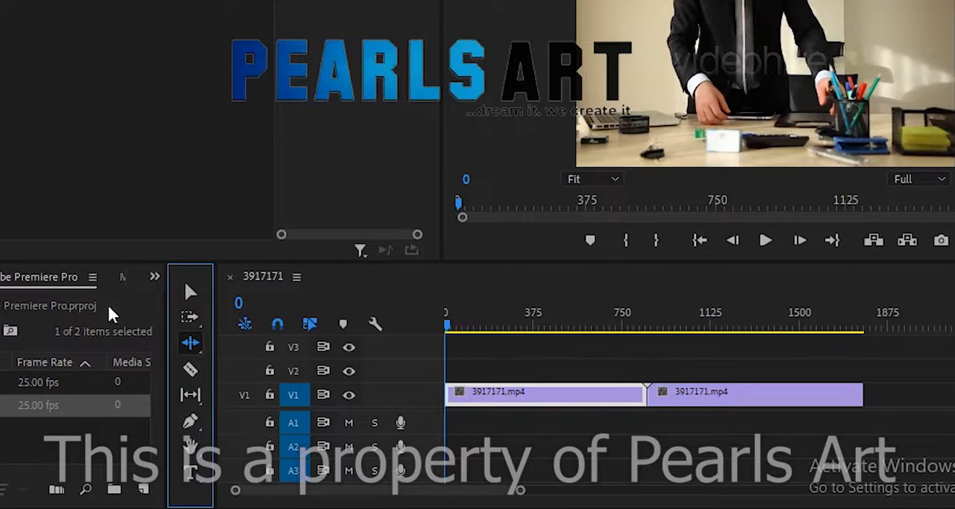
pyautogui.click(185, 295)
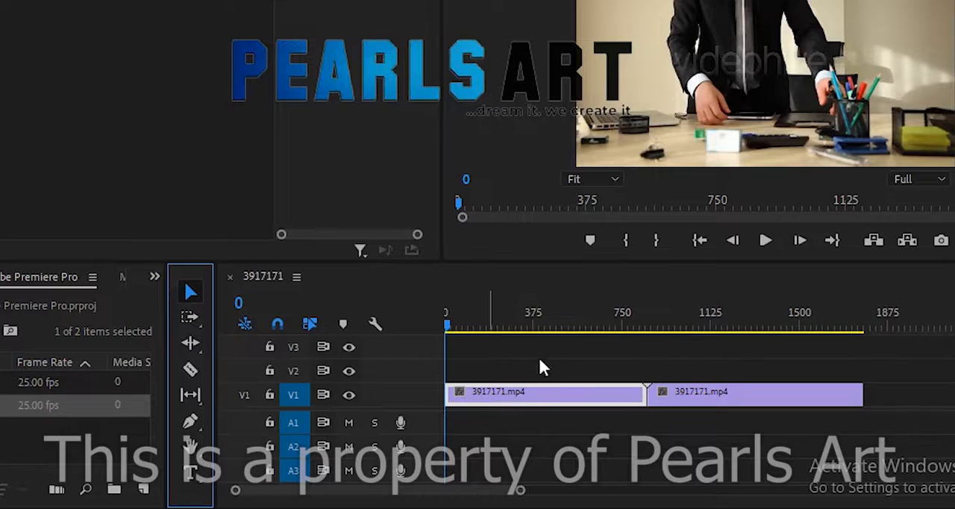
pyautogui.click(617, 391)
pyautogui.click(728, 471)
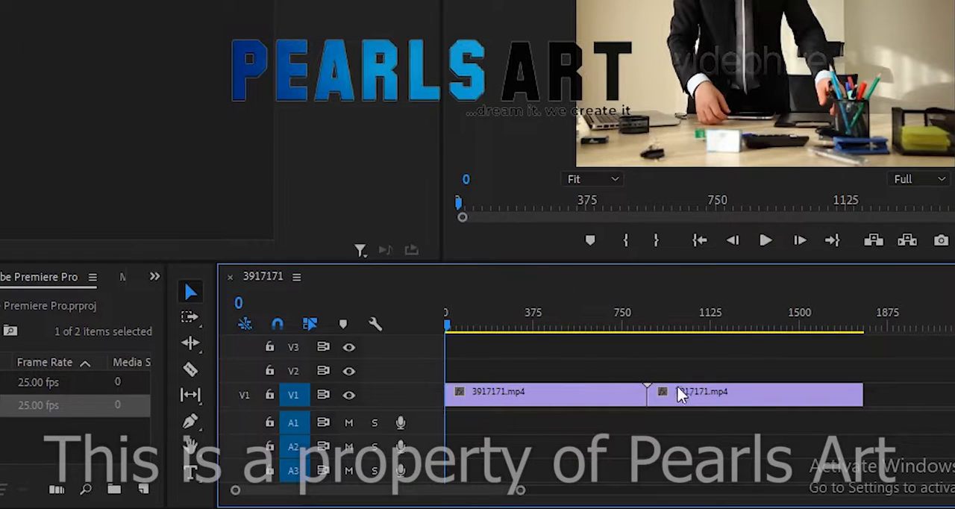
# Move the first V1 clip up to V3, return it to V1, and place a copy directly above it on V2
pyautogui.click(604, 391)
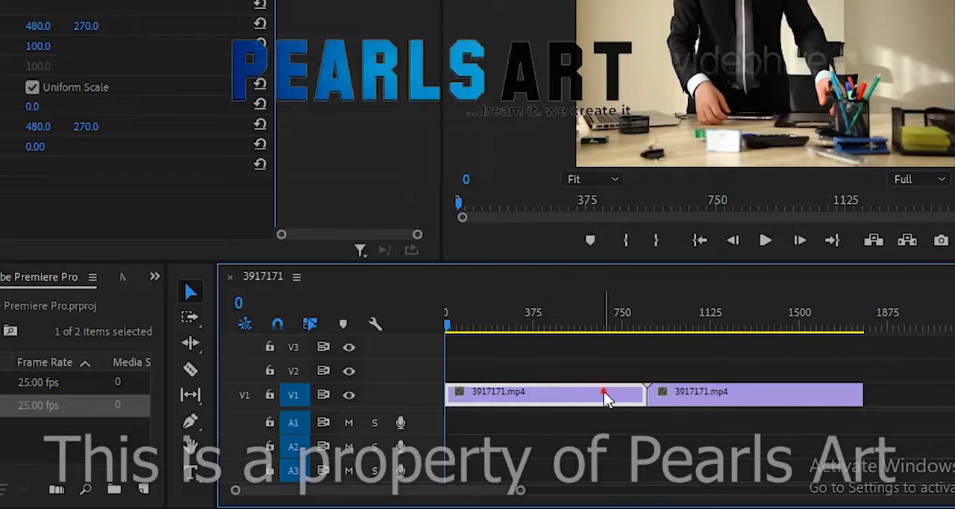
pyautogui.moveTo(603, 391); pyautogui.dragTo(583, 361)
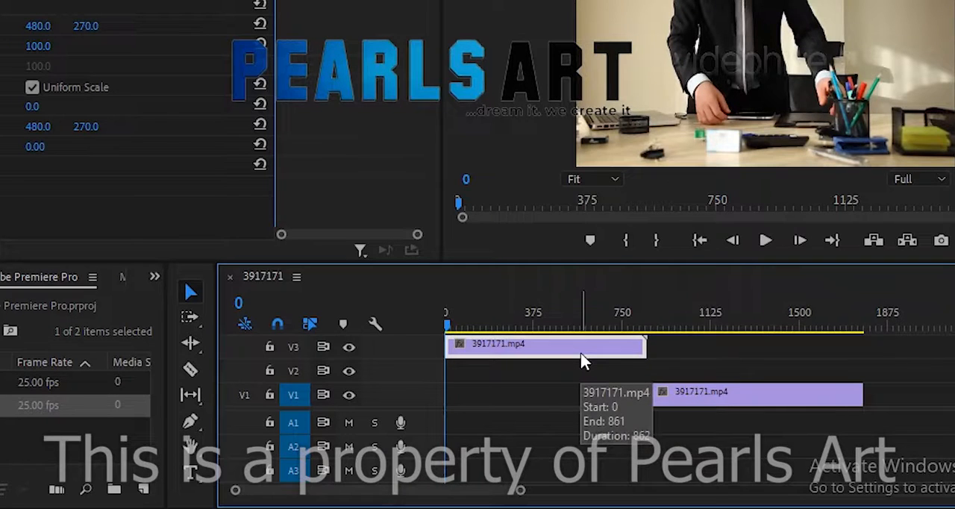
pyautogui.moveTo(580, 347); pyautogui.dragTo(572, 371)
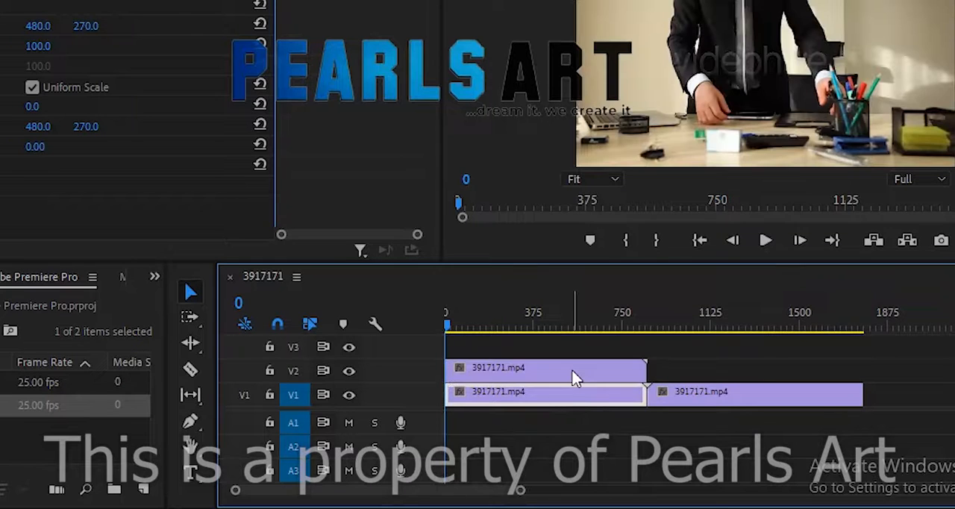
# Select the second clip on V1 and duplicate it onto V2 directly above the original
pyautogui.click(681, 409)
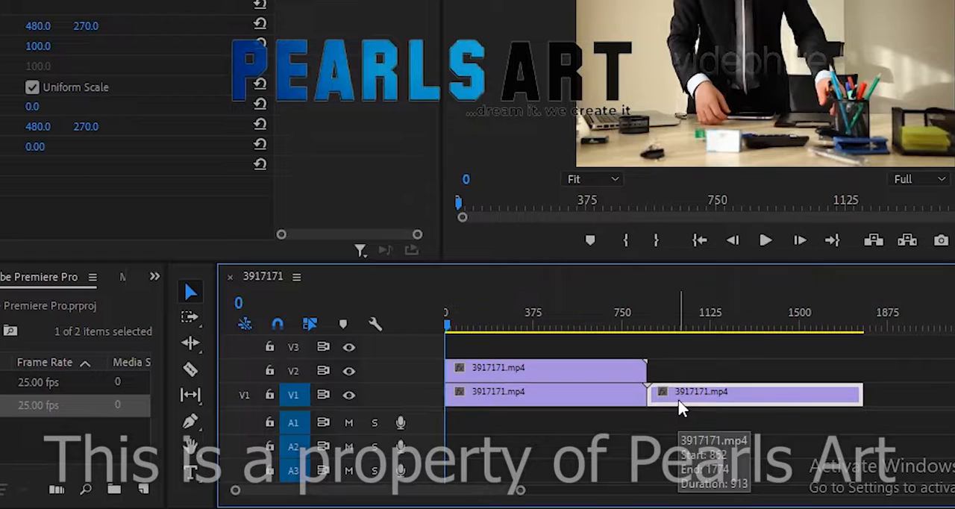
pyautogui.moveTo(681, 409)
pyautogui.mouseDown()
pyautogui.moveTo(677, 376)
pyautogui.moveTo(678, 407)
pyautogui.mouseUp()
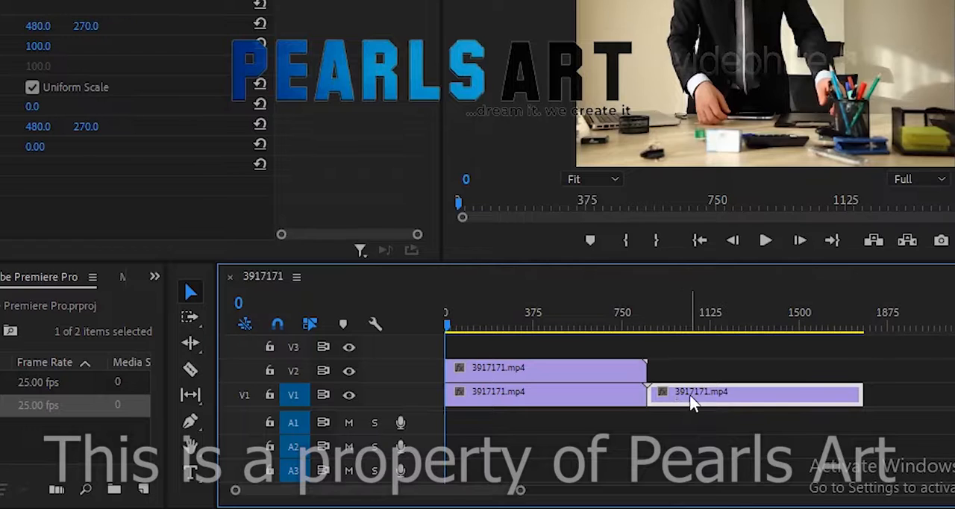
pyautogui.moveTo(692, 403)
pyautogui.mouseDown()
pyautogui.moveTo(685, 373)
pyautogui.moveTo(708, 393)
pyautogui.mouseUp()
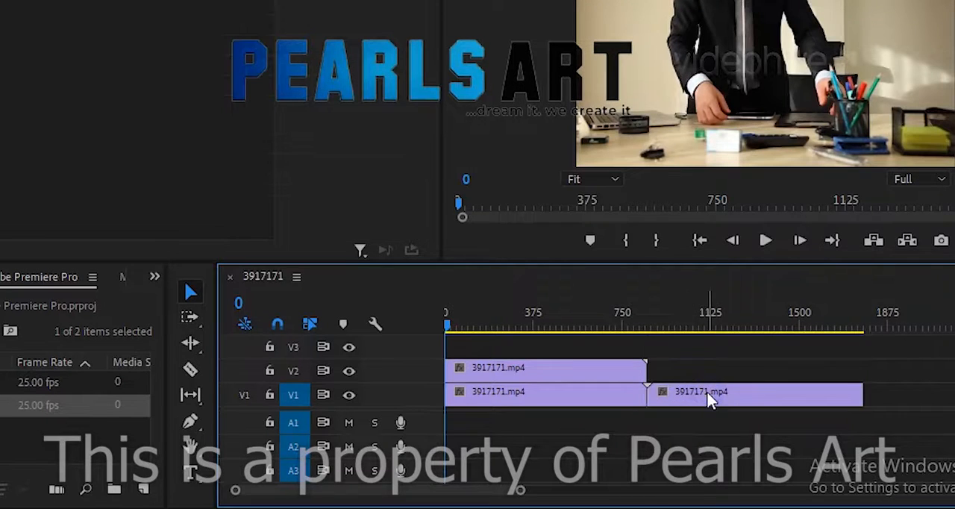
pyautogui.click(730, 403)
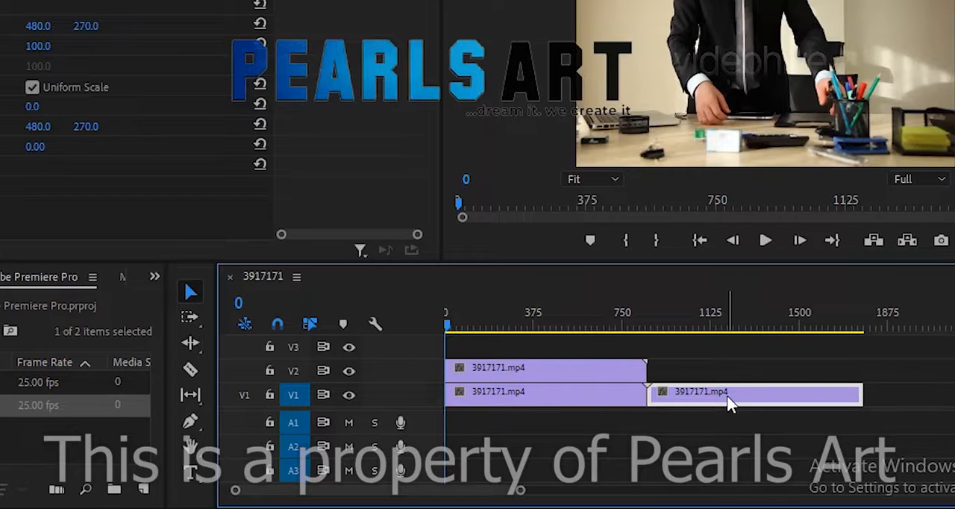
pyautogui.moveTo(729, 399); pyautogui.dragTo(709, 368)
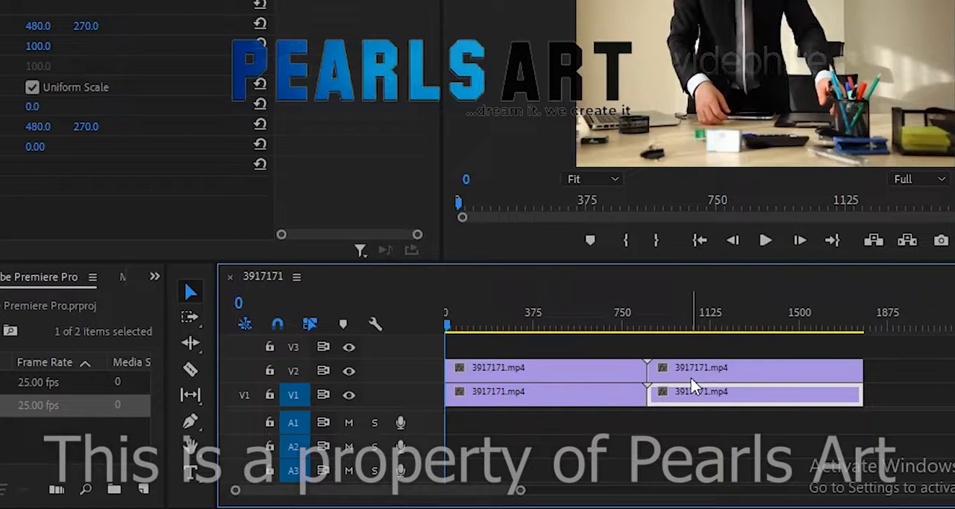
# Delete both duplicate clips from V2, leaving only the two original clips on V1
pyautogui.click(691, 378)
pyautogui.press('Delete')
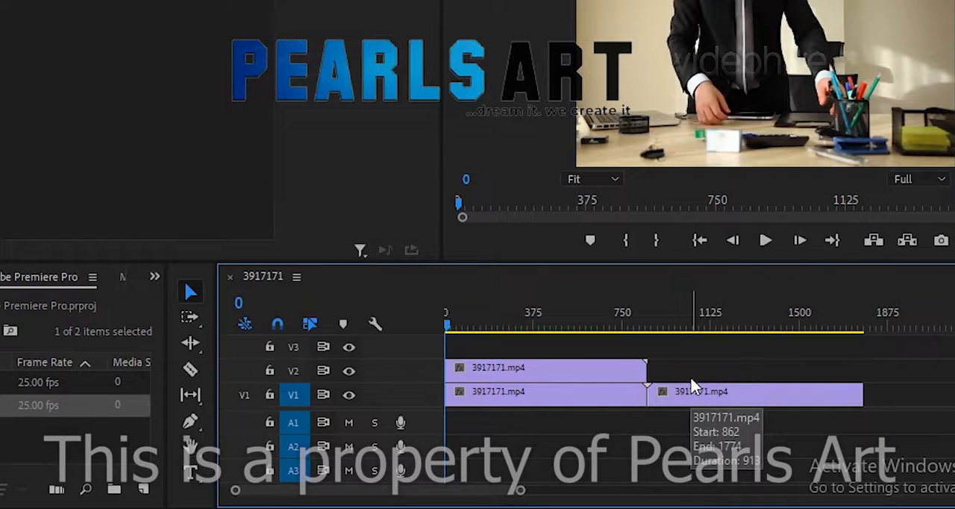
pyautogui.click(600, 369)
pyautogui.press('Delete')
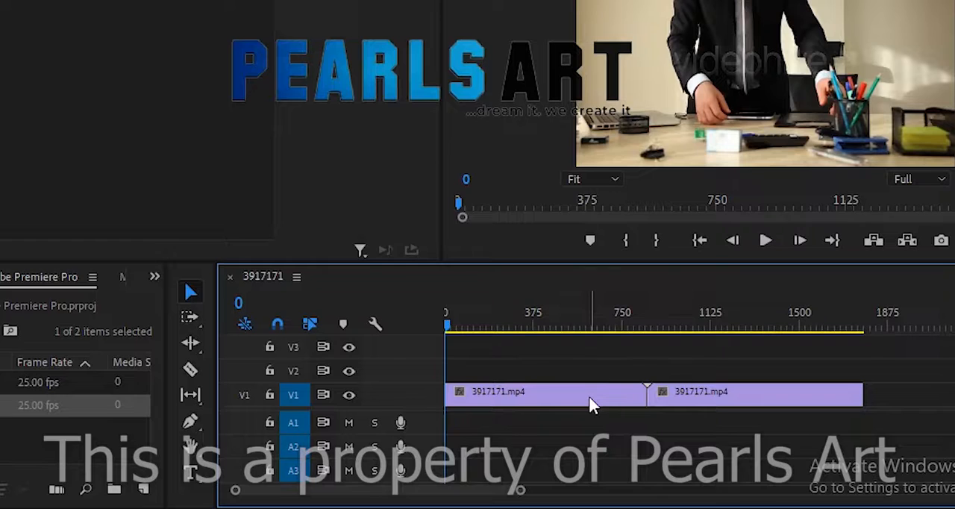
# Duplicate each of the two V1 clips onto V2, keeping each copy aligned directly above its original
pyautogui.click(590, 397)
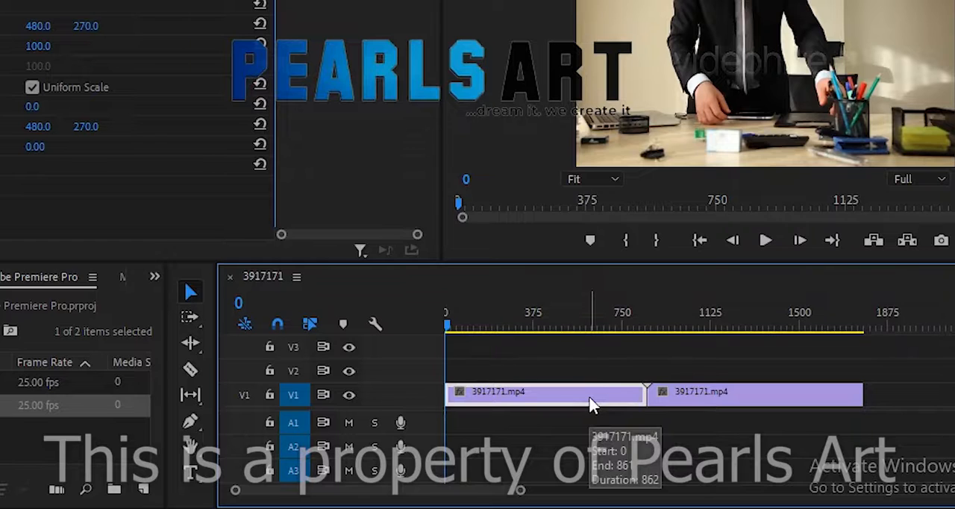
pyautogui.moveTo(589, 405); pyautogui.dragTo(586, 379)
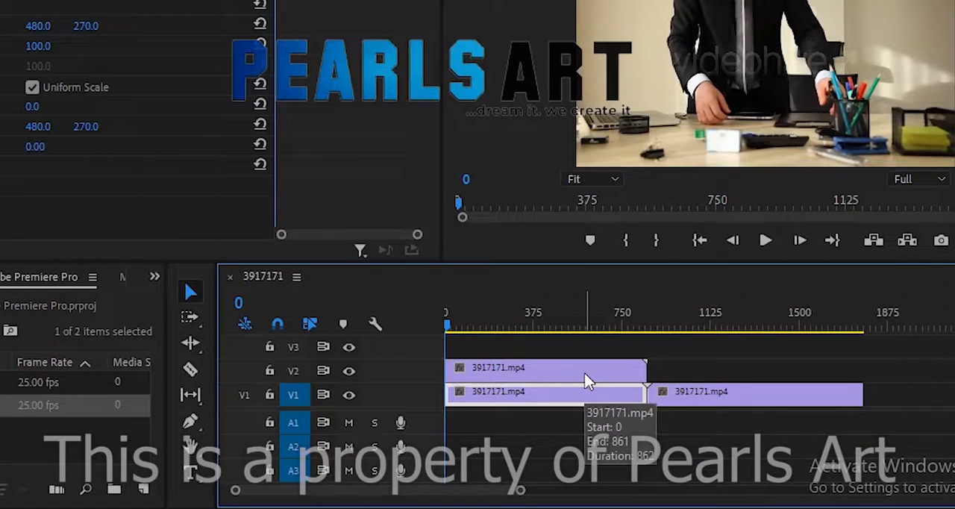
pyautogui.click(731, 398)
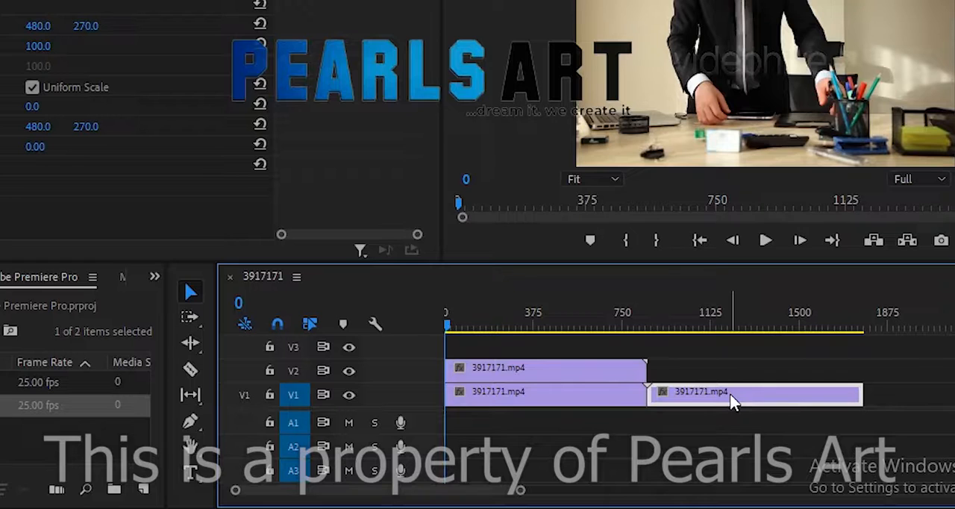
pyautogui.moveTo(733, 400); pyautogui.dragTo(716, 368)
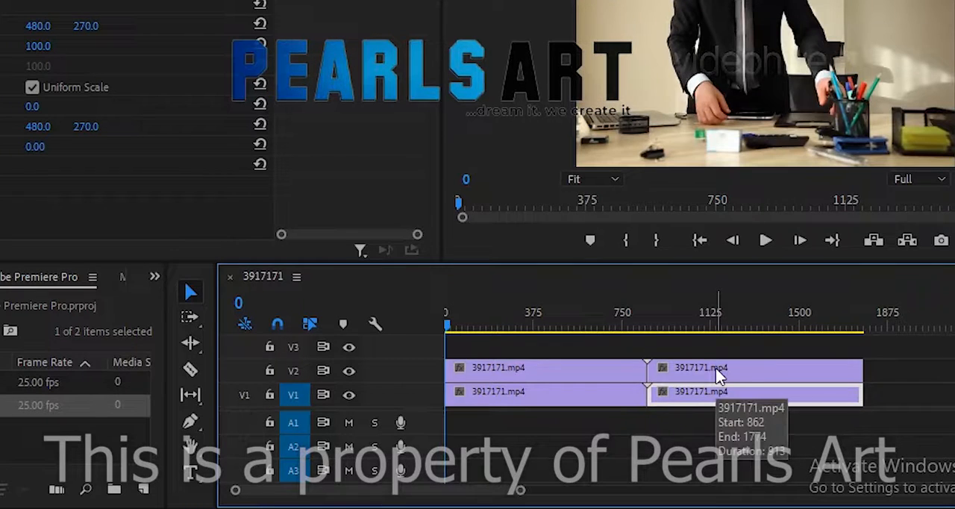